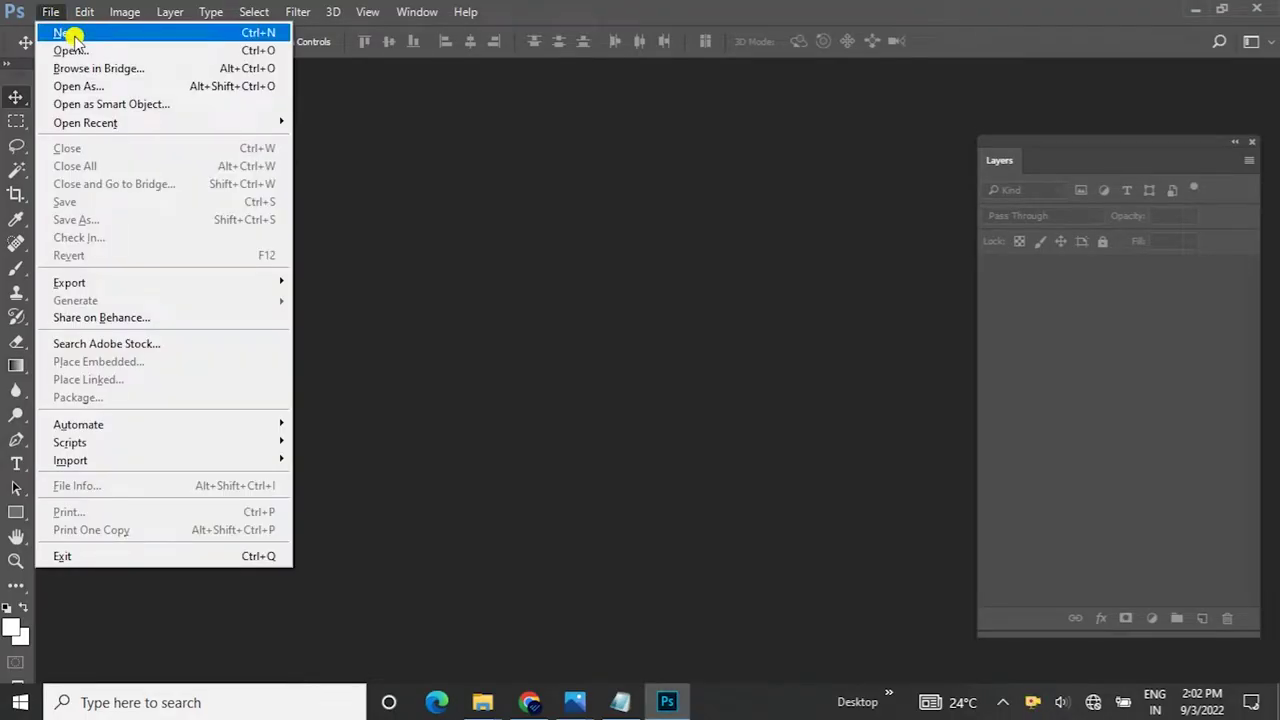
# Open Master Watercolor Template_5000 x 5000 px_PRINT from the MASTER Watercolor Painting PSD Template folder
pyautogui.click(72, 50)
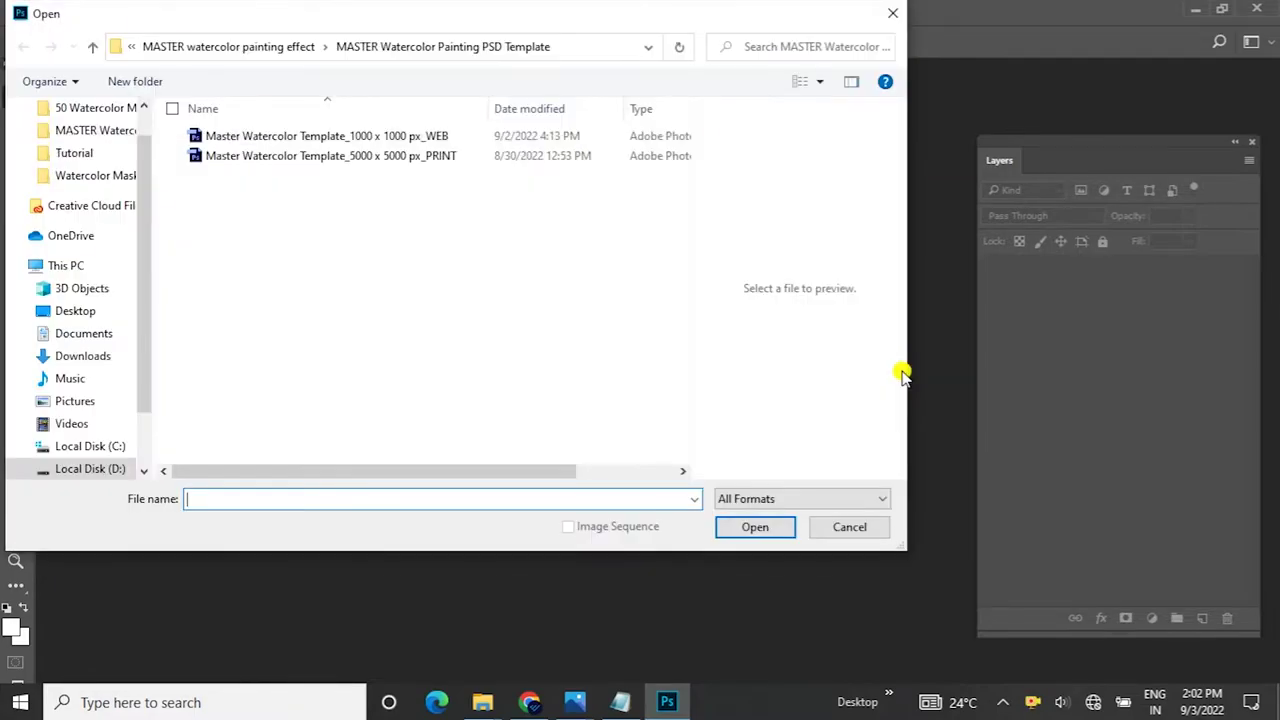
pyautogui.click(280, 49)
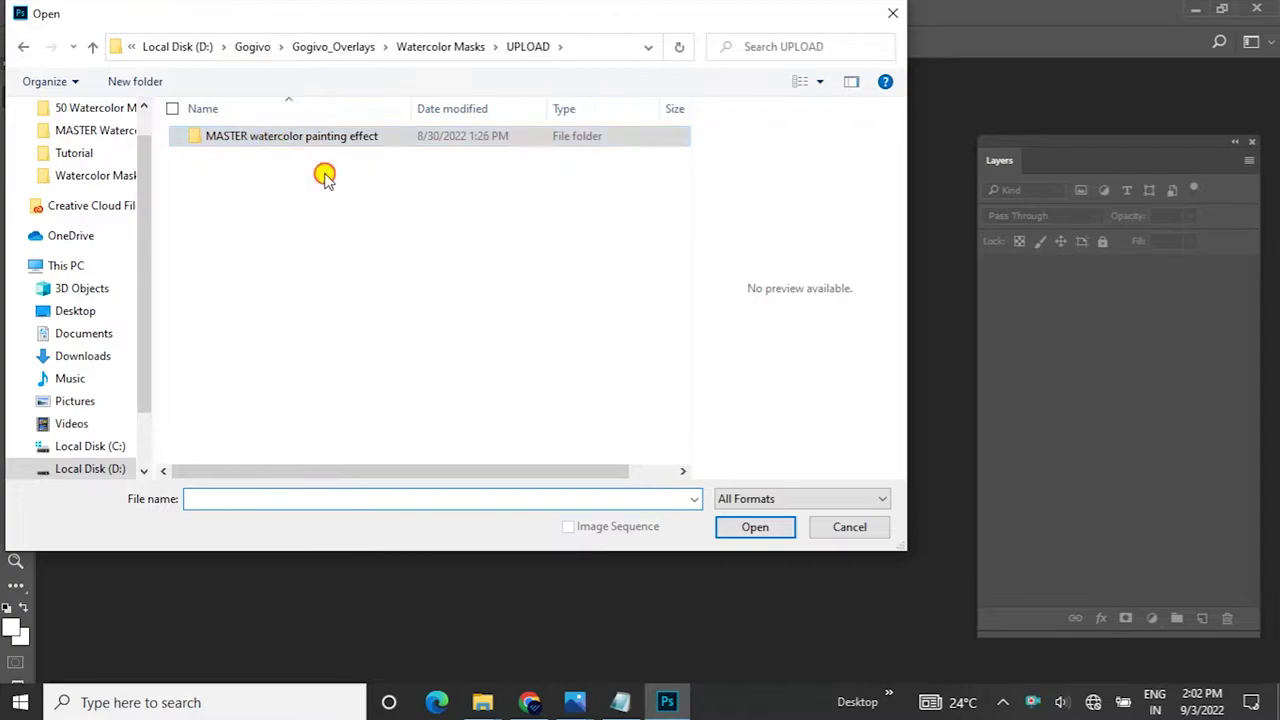
pyautogui.doubleClick(297, 140)
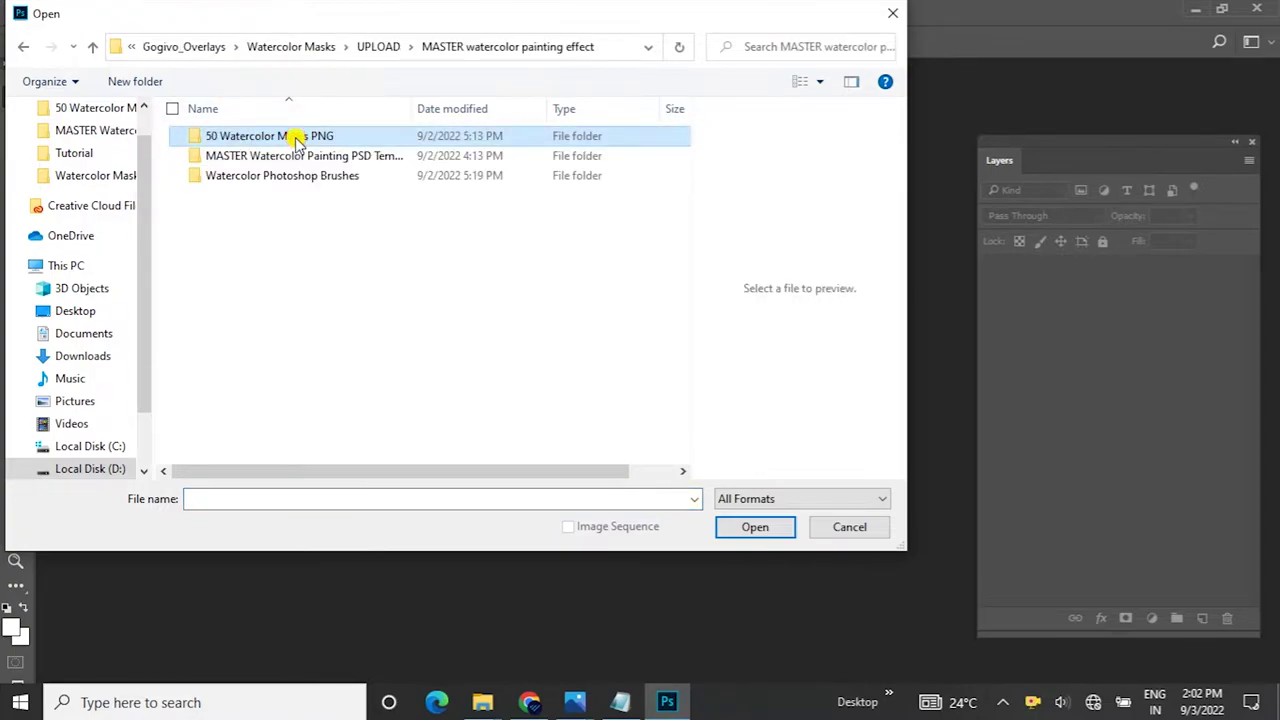
pyautogui.click(272, 158)
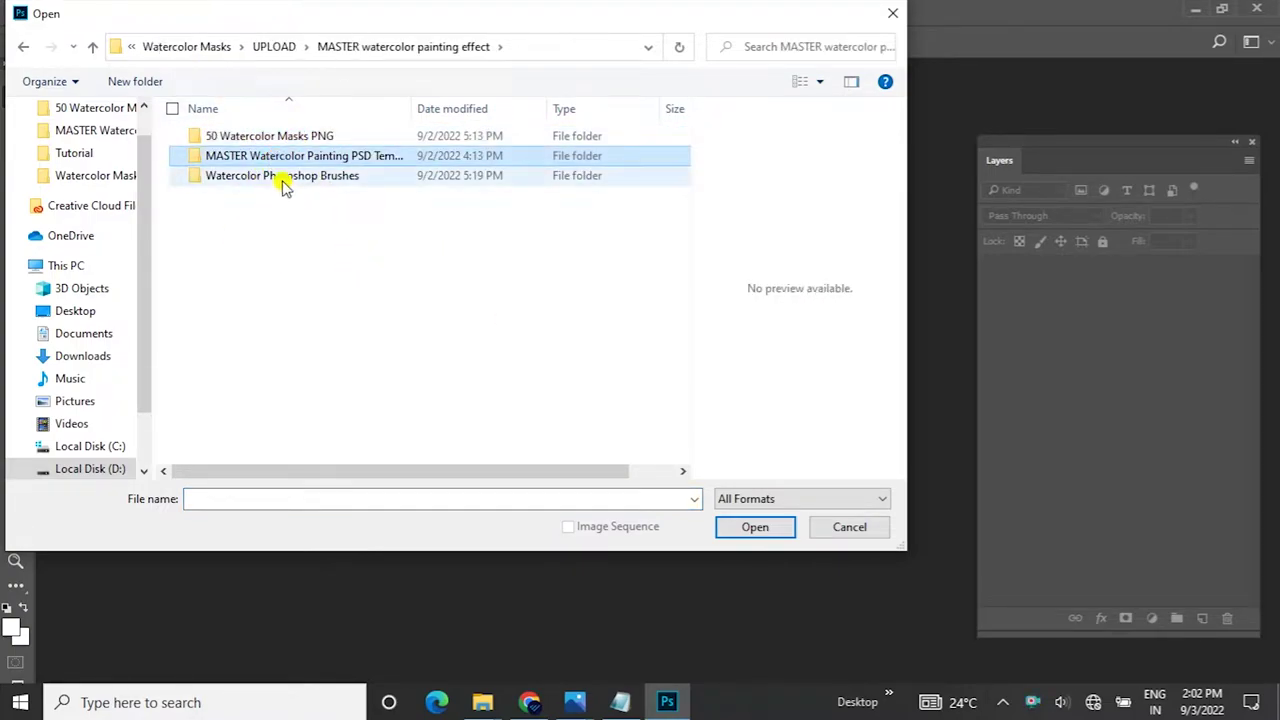
pyautogui.doubleClick(358, 158)
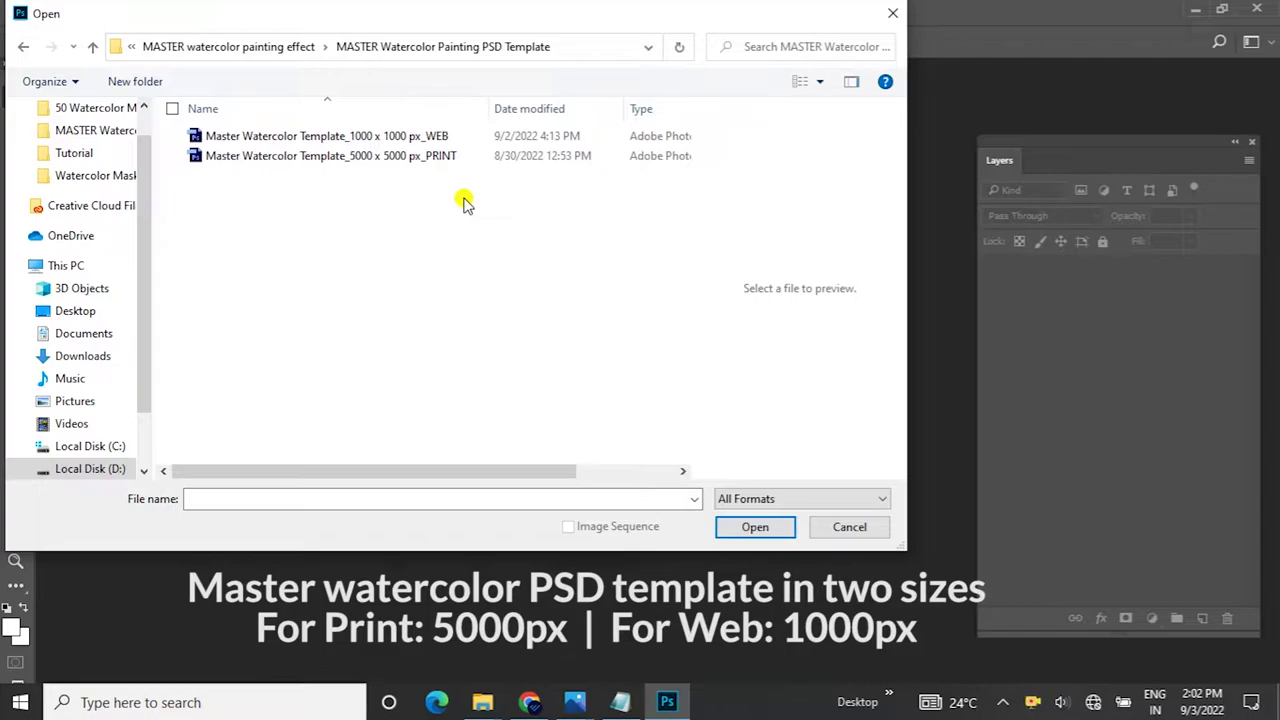
pyautogui.click(397, 160)
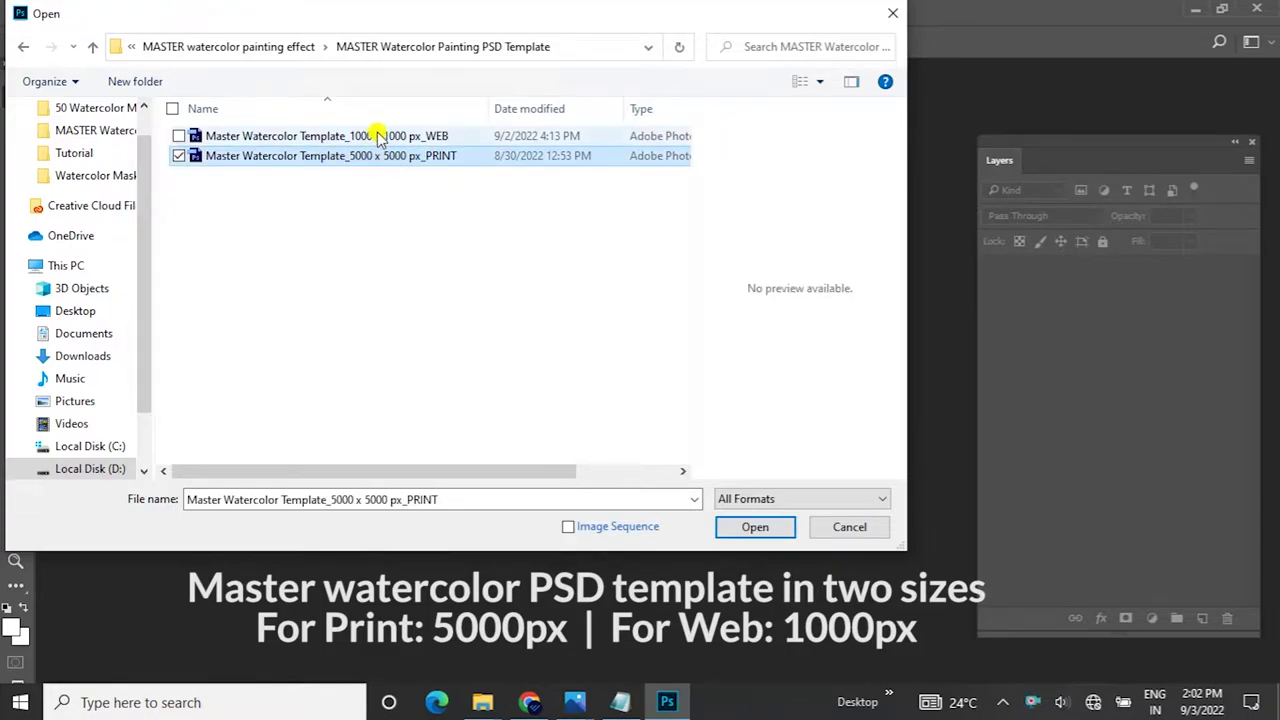
pyautogui.click(381, 137)
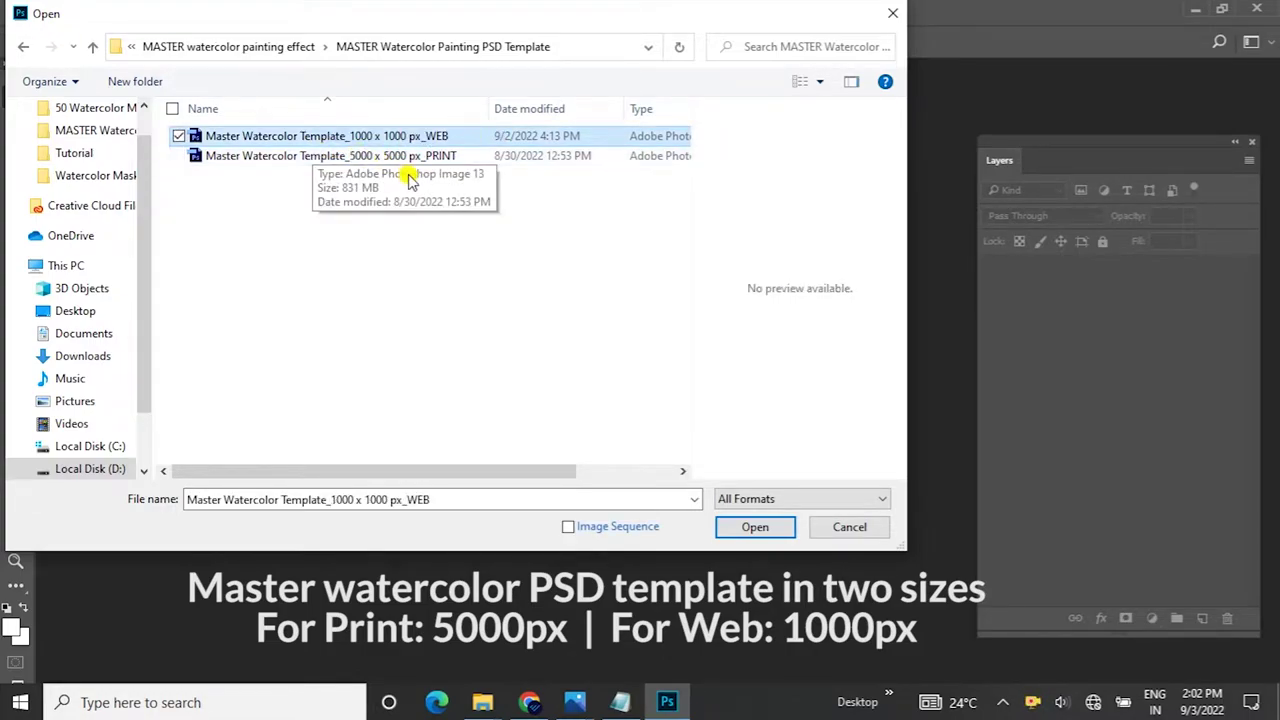
pyautogui.click(394, 160)
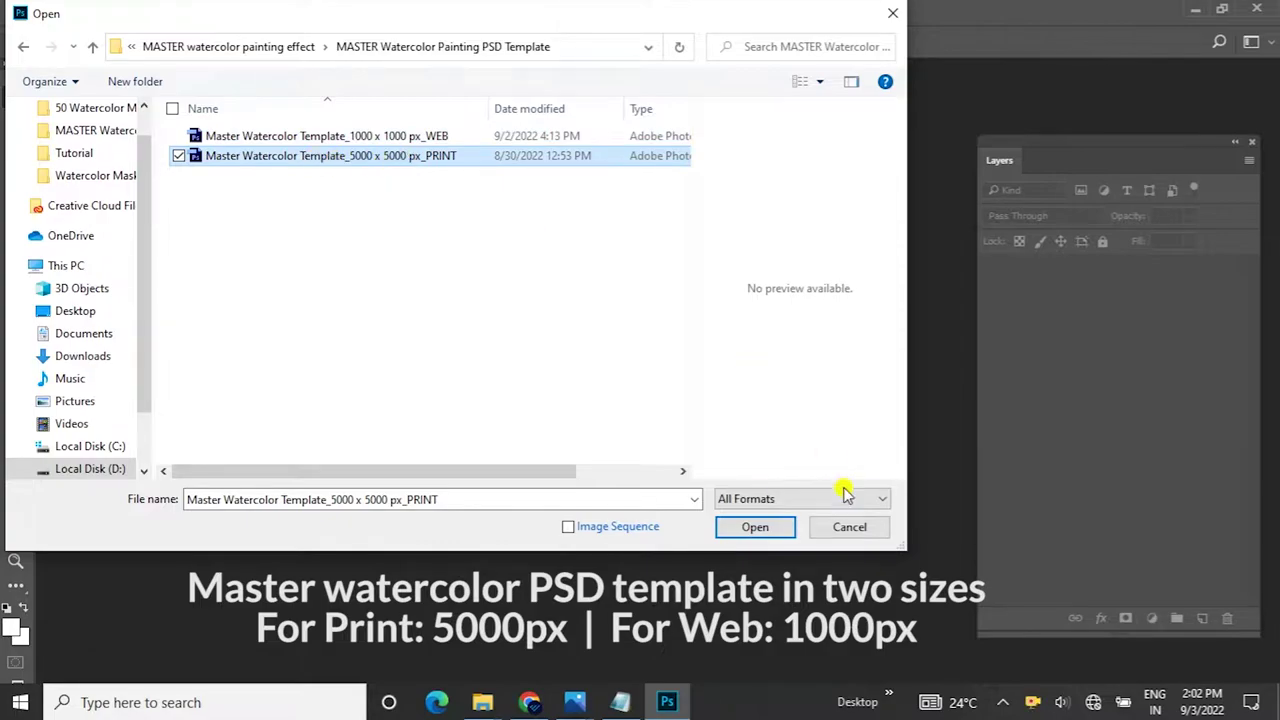
pyautogui.click(755, 525)
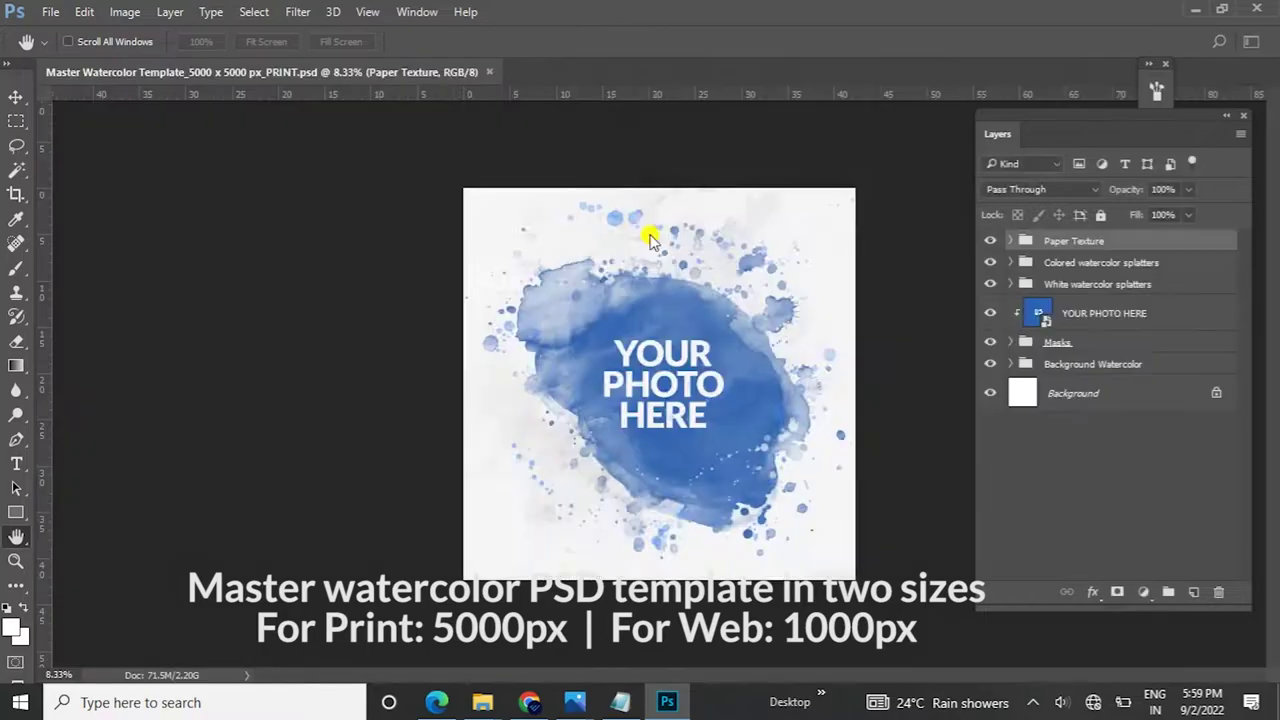
# Dismiss the library prompt and edit the contents of the YOUR PHOTO HERE smart object
pyautogui.click(851, 27)
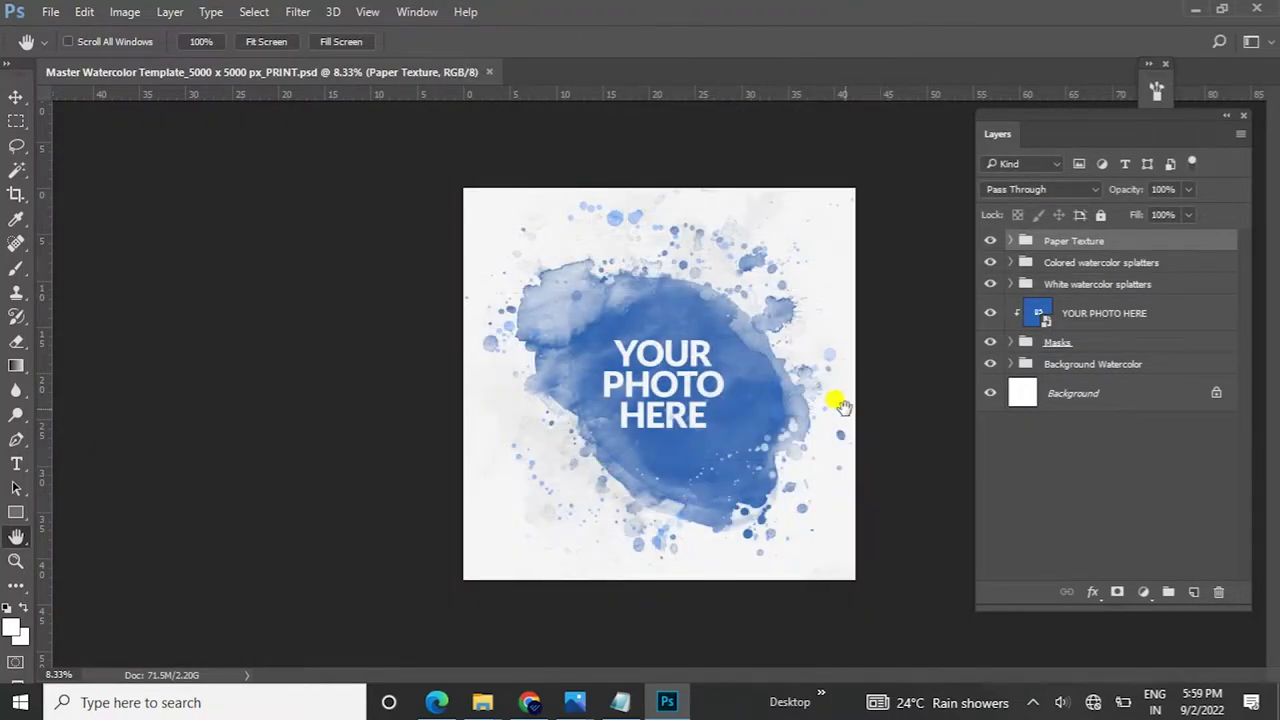
pyautogui.hotkey('ctrl', '+')
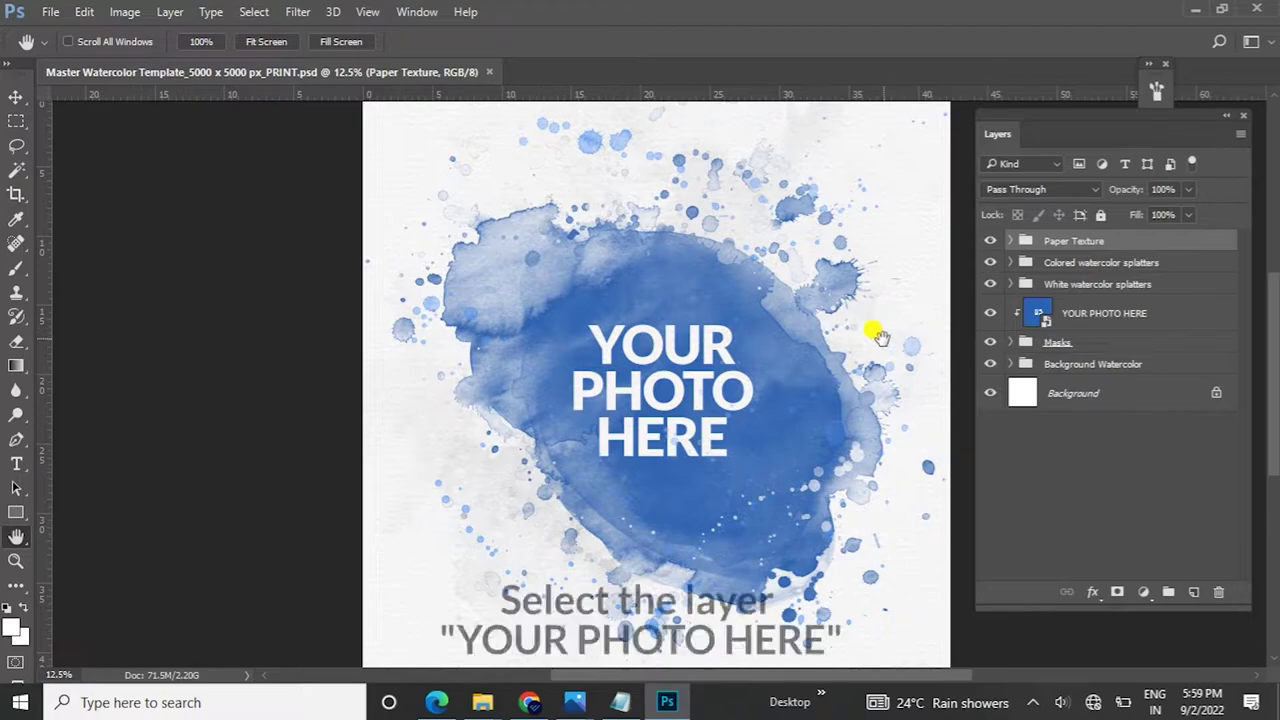
pyautogui.click(1139, 316)
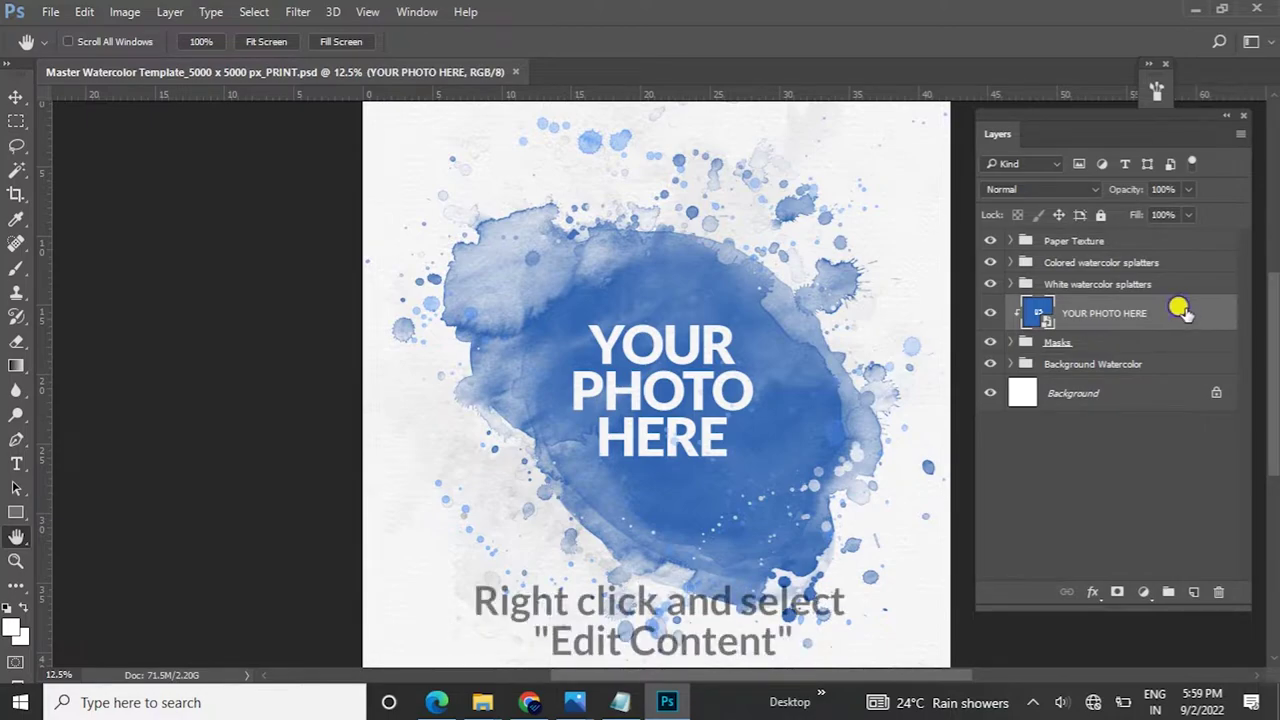
pyautogui.rightClick(1181, 311)
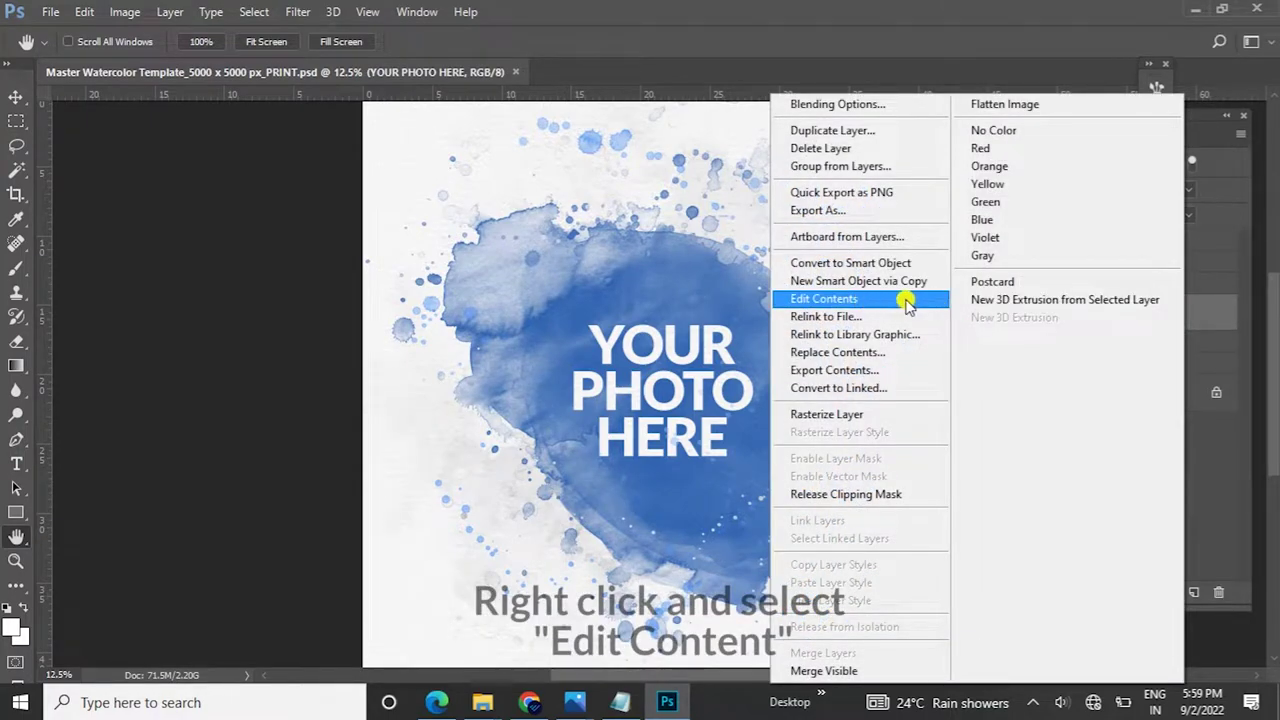
pyautogui.click(824, 299)
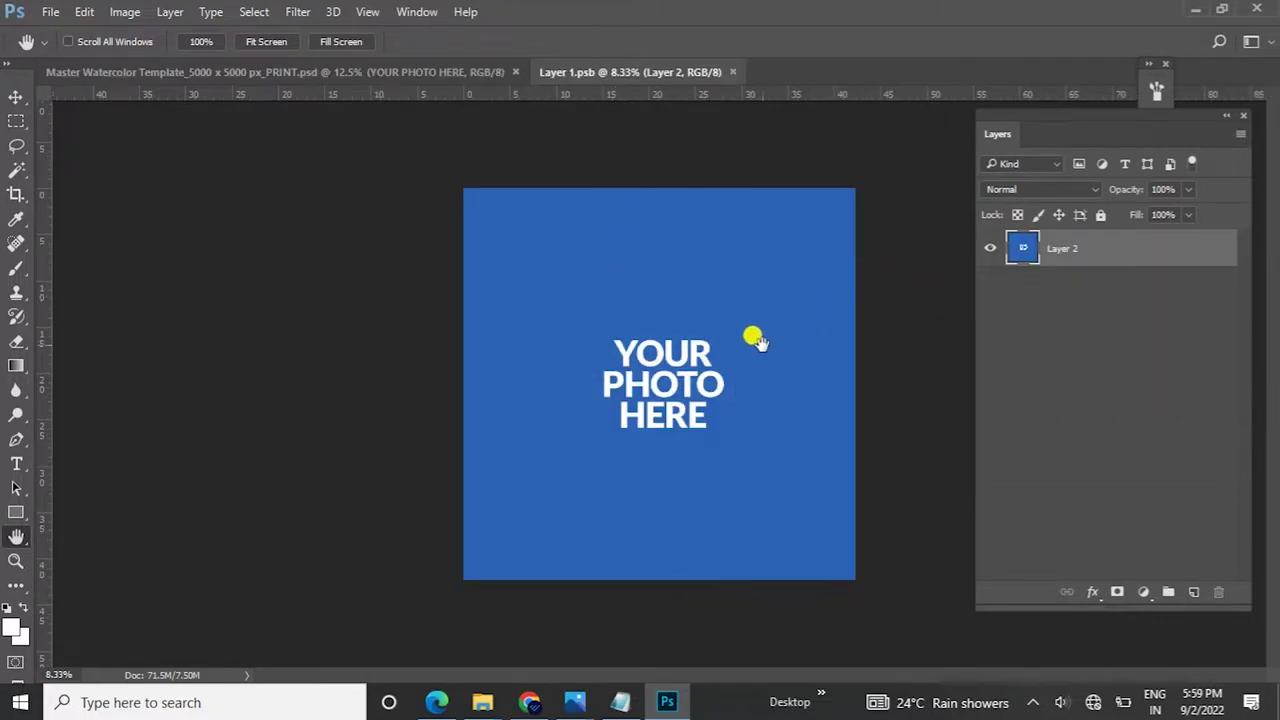
# Place the Image_source photo from the Tutorial folder as an embedded layer
pyautogui.click(49, 12)
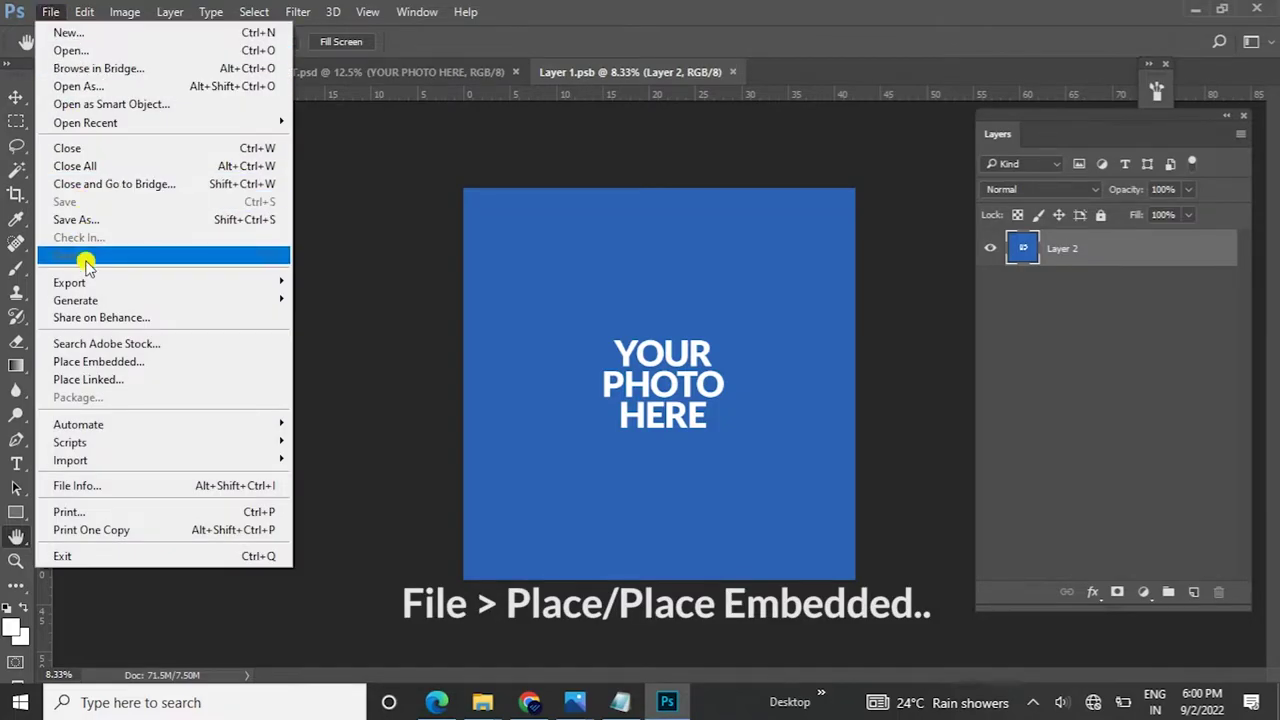
pyautogui.click(105, 362)
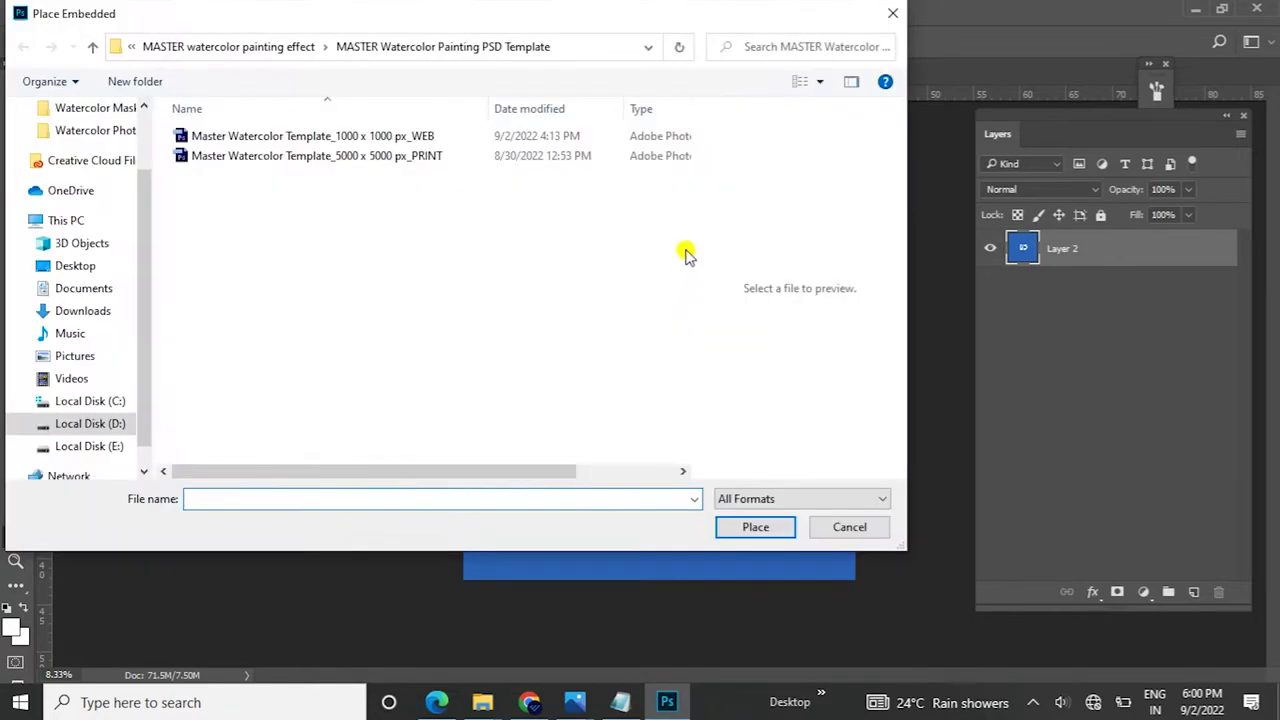
pyautogui.click(250, 50)
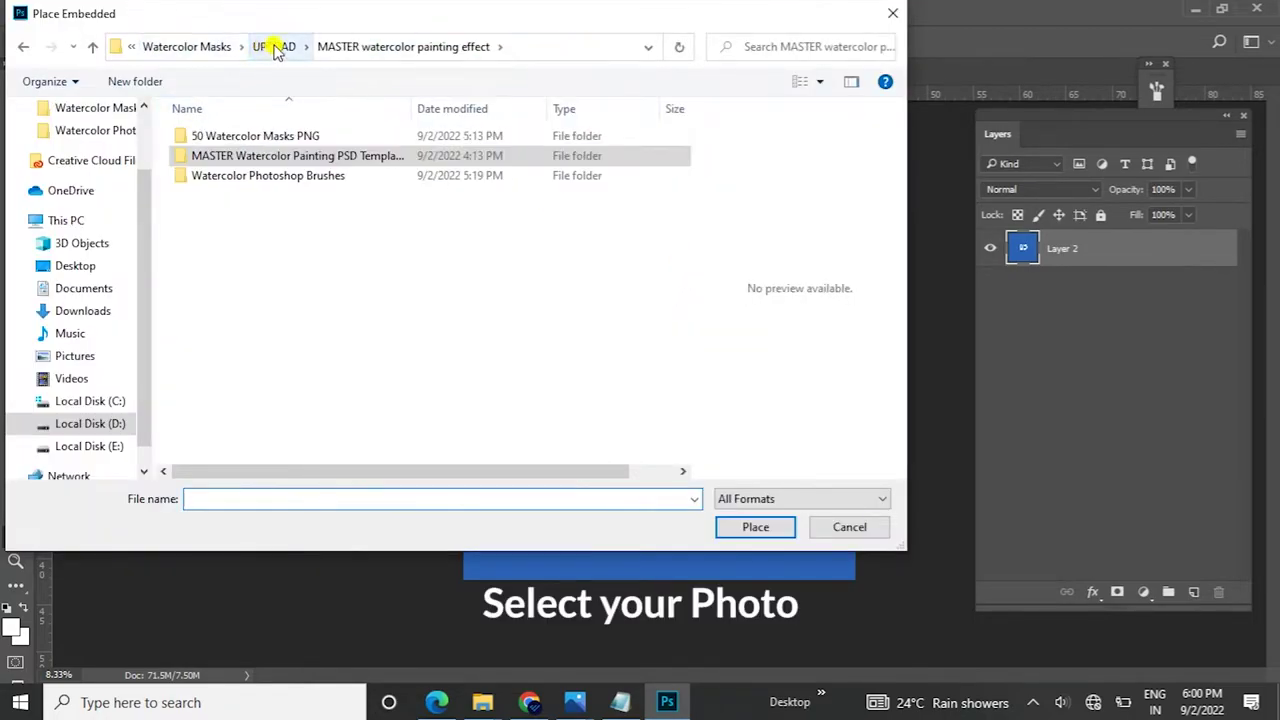
pyautogui.click(190, 47)
pyautogui.doubleClick(428, 160)
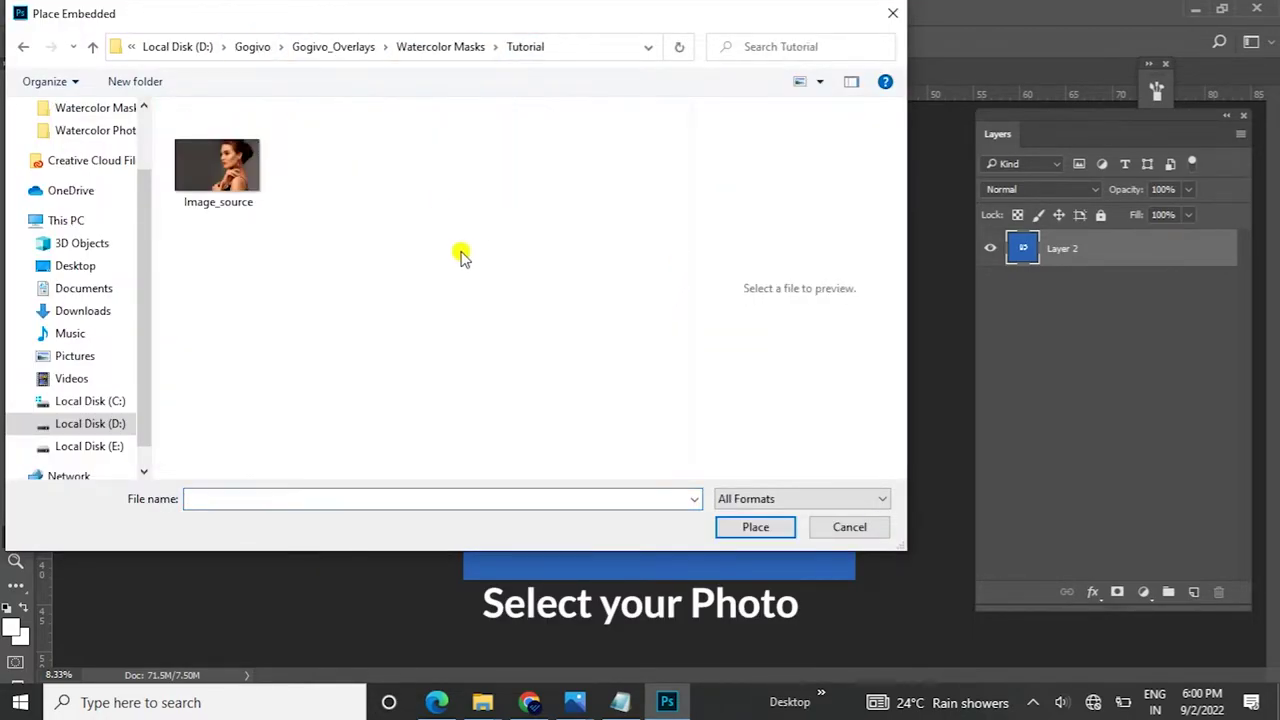
pyautogui.click(250, 200)
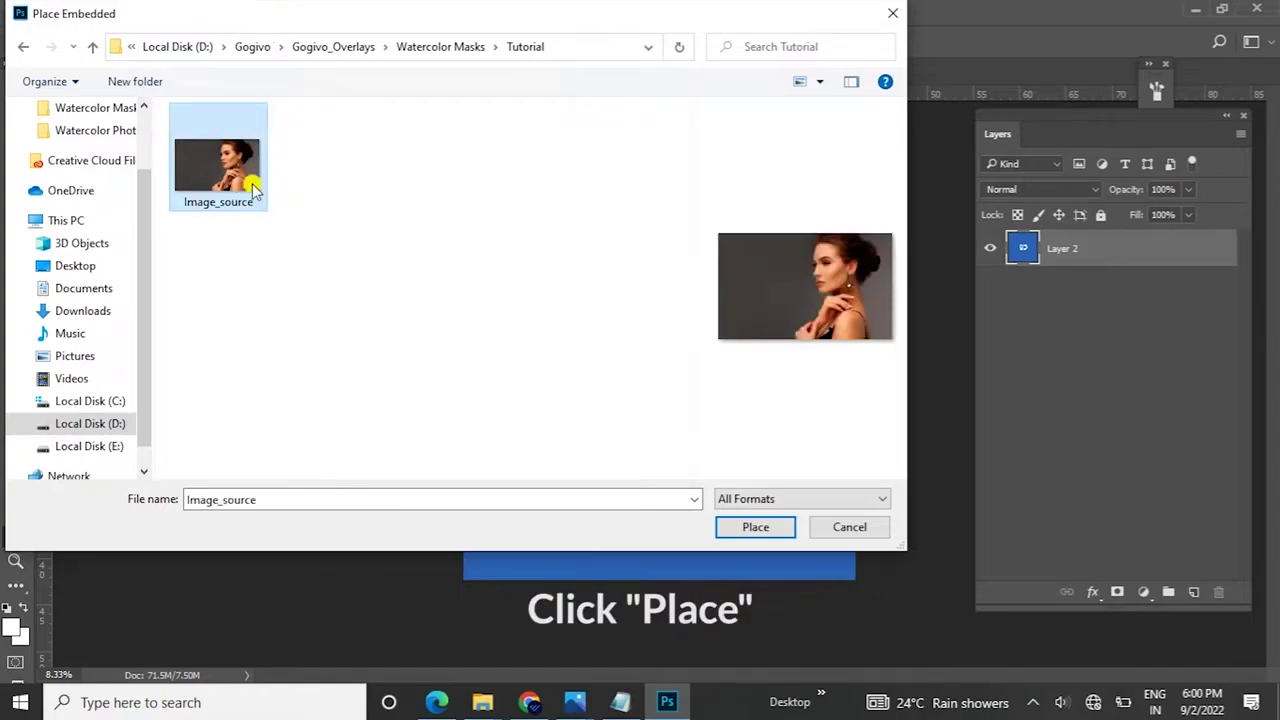
pyautogui.click(779, 529)
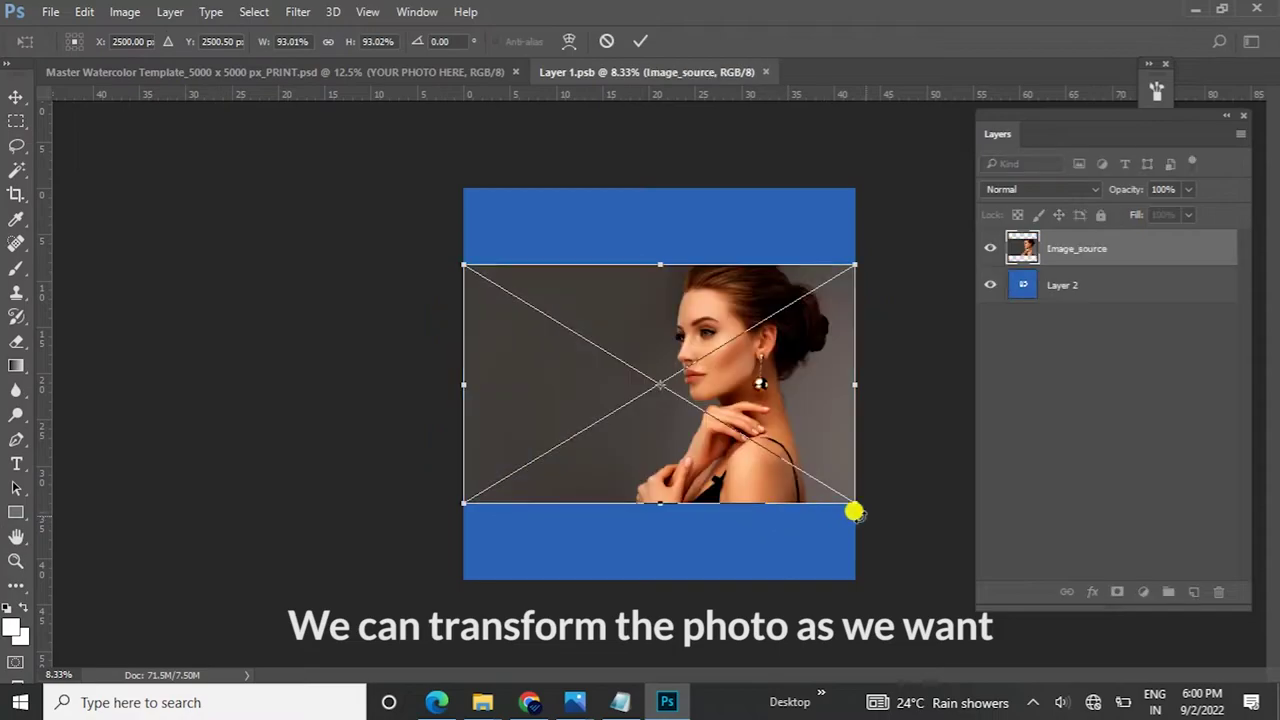
# Enlarge the photo to about 152%, shift it left, and commit the transform
pyautogui.moveTo(852, 490); pyautogui.dragTo(963, 588)
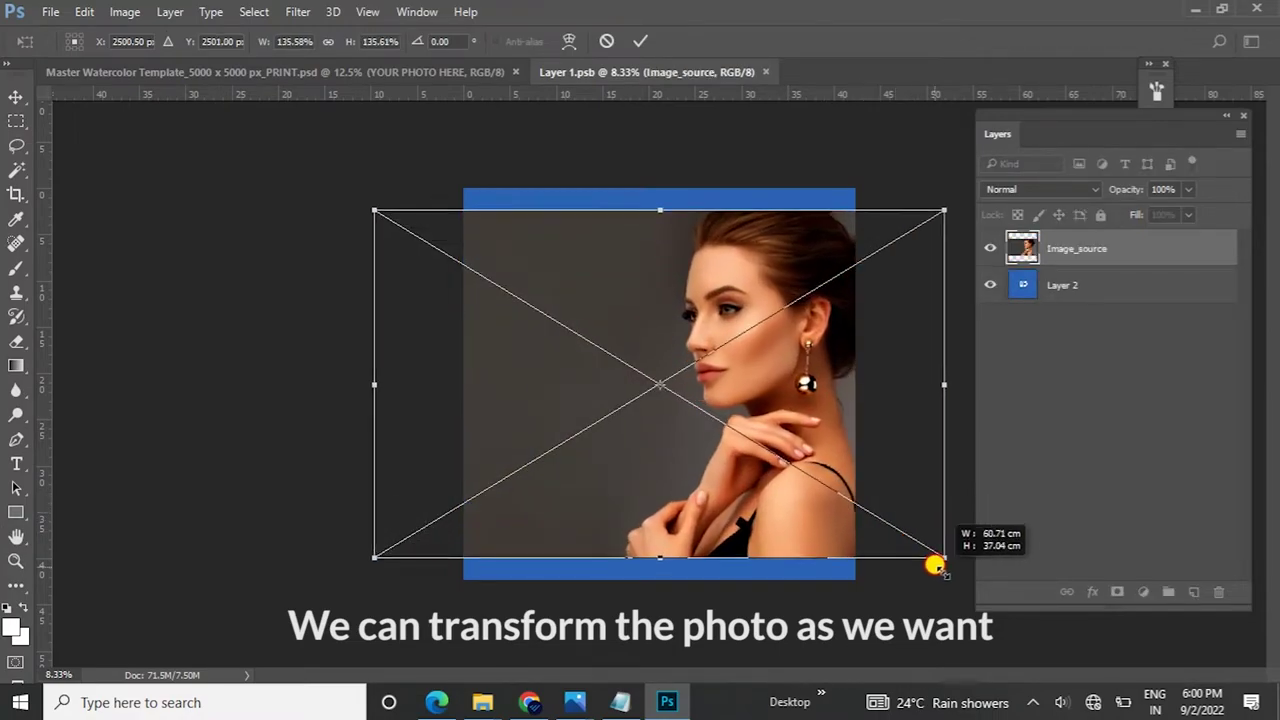
pyautogui.moveTo(848, 464); pyautogui.dragTo(746, 457)
pyautogui.press('space')
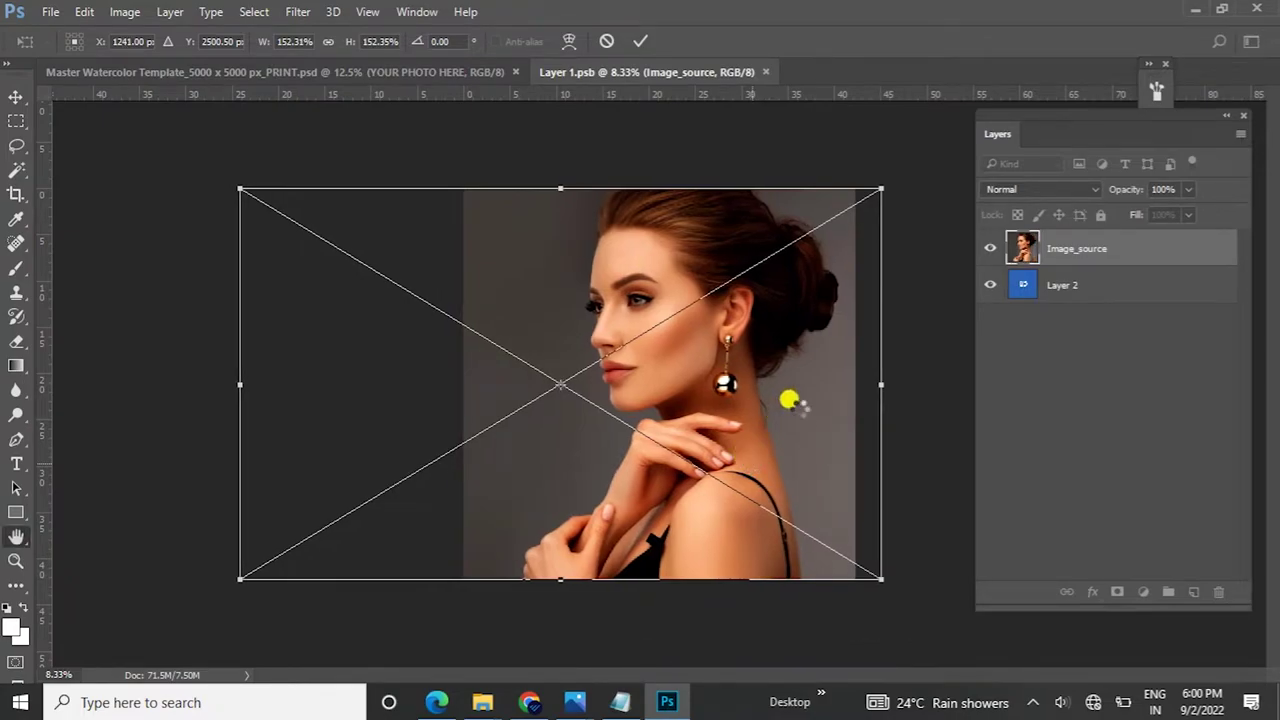
pyautogui.press('Return')
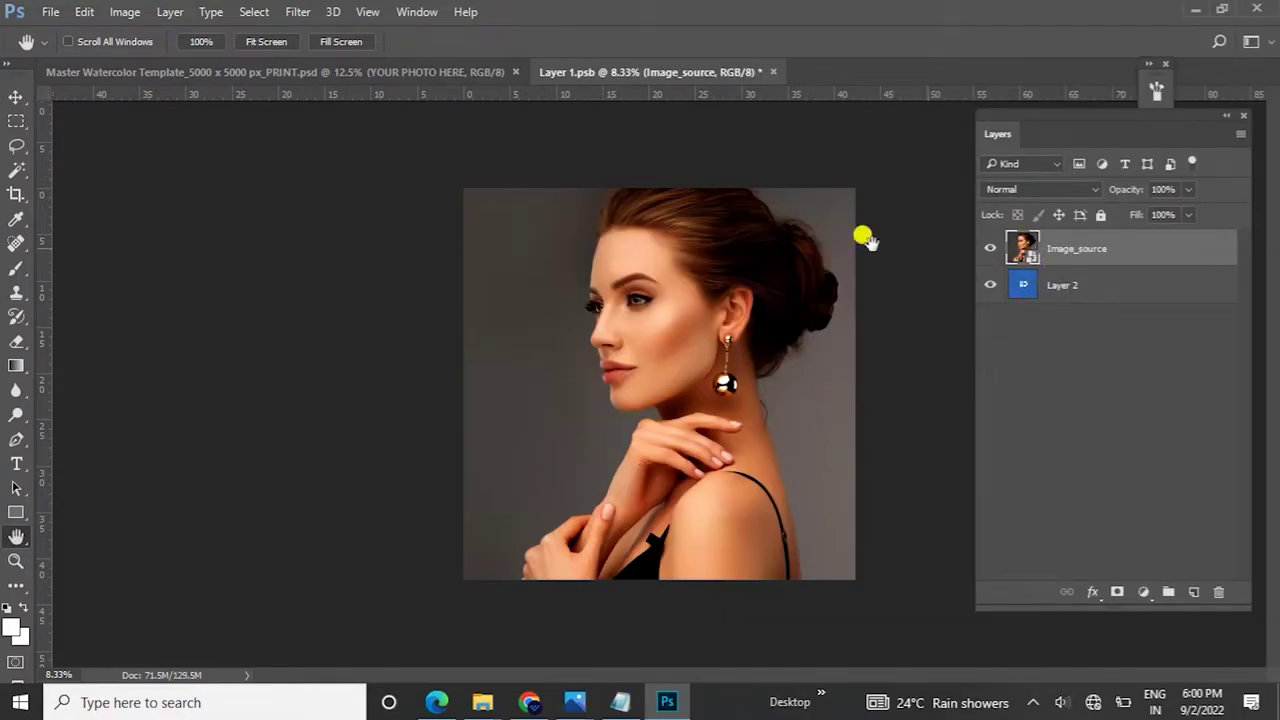
# Save the Layer 1.psb contents and close it to return to the template
pyautogui.click(48, 12)
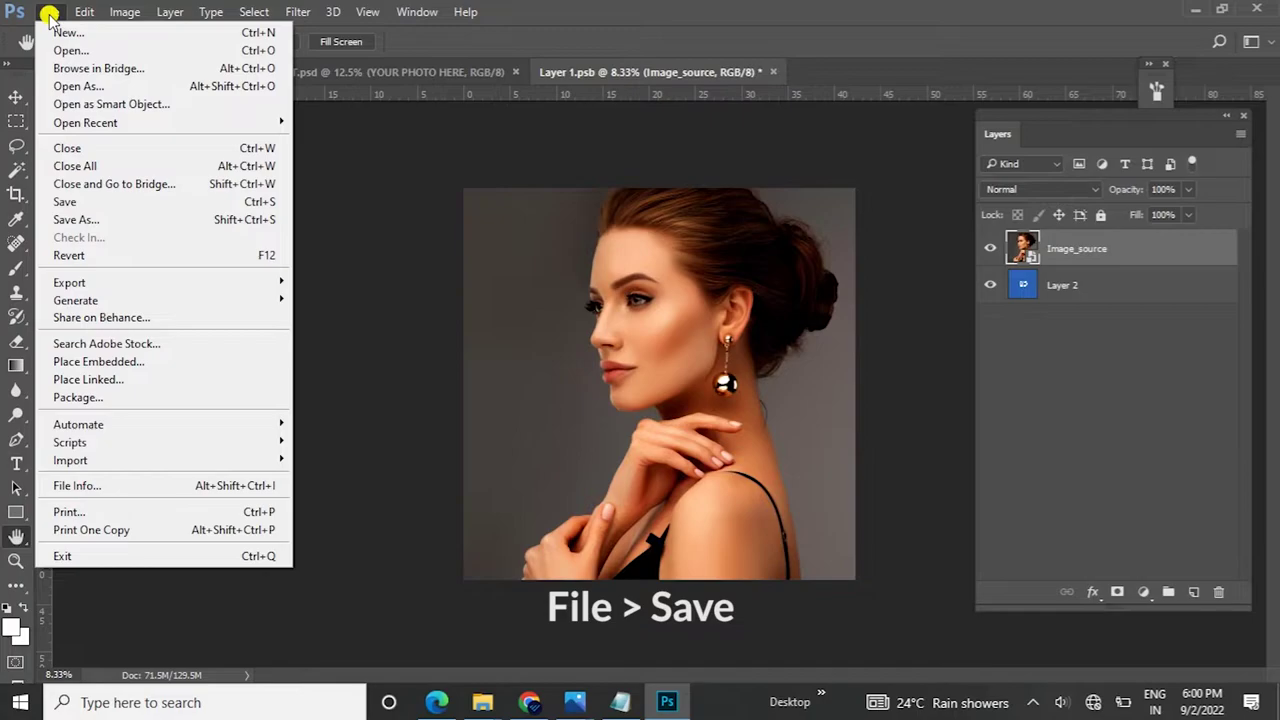
pyautogui.click(77, 205)
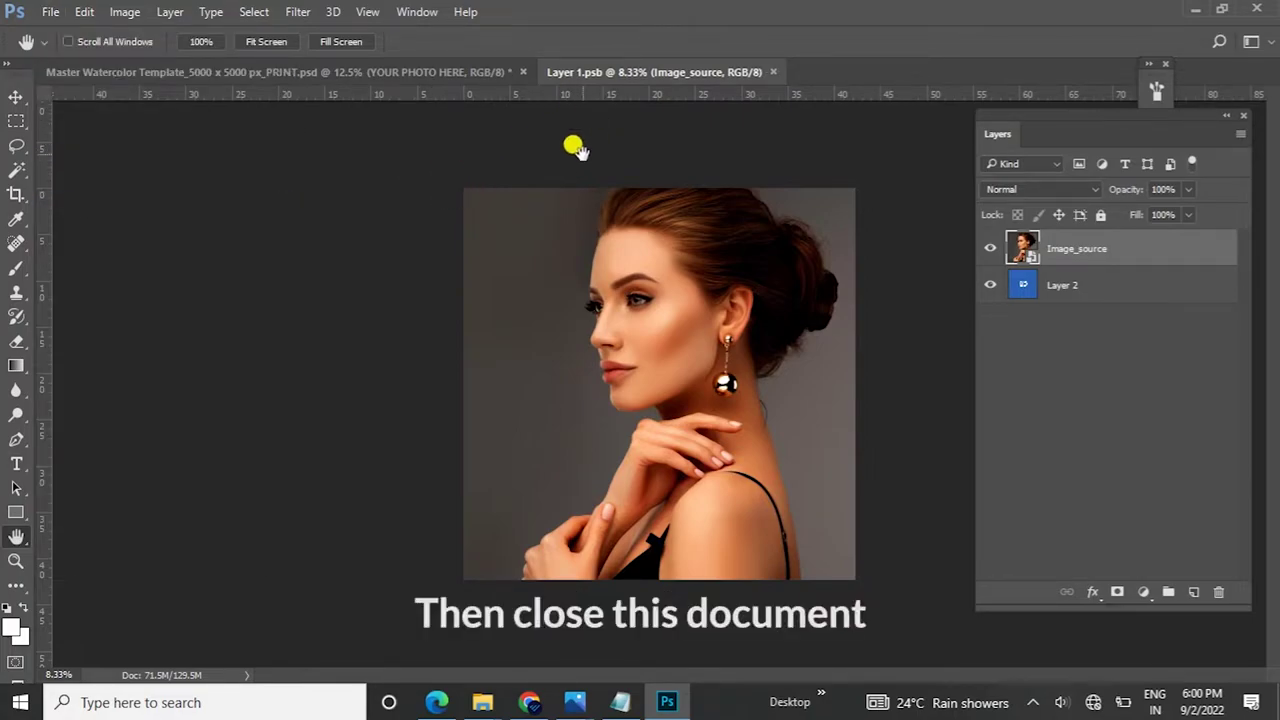
pyautogui.click(772, 73)
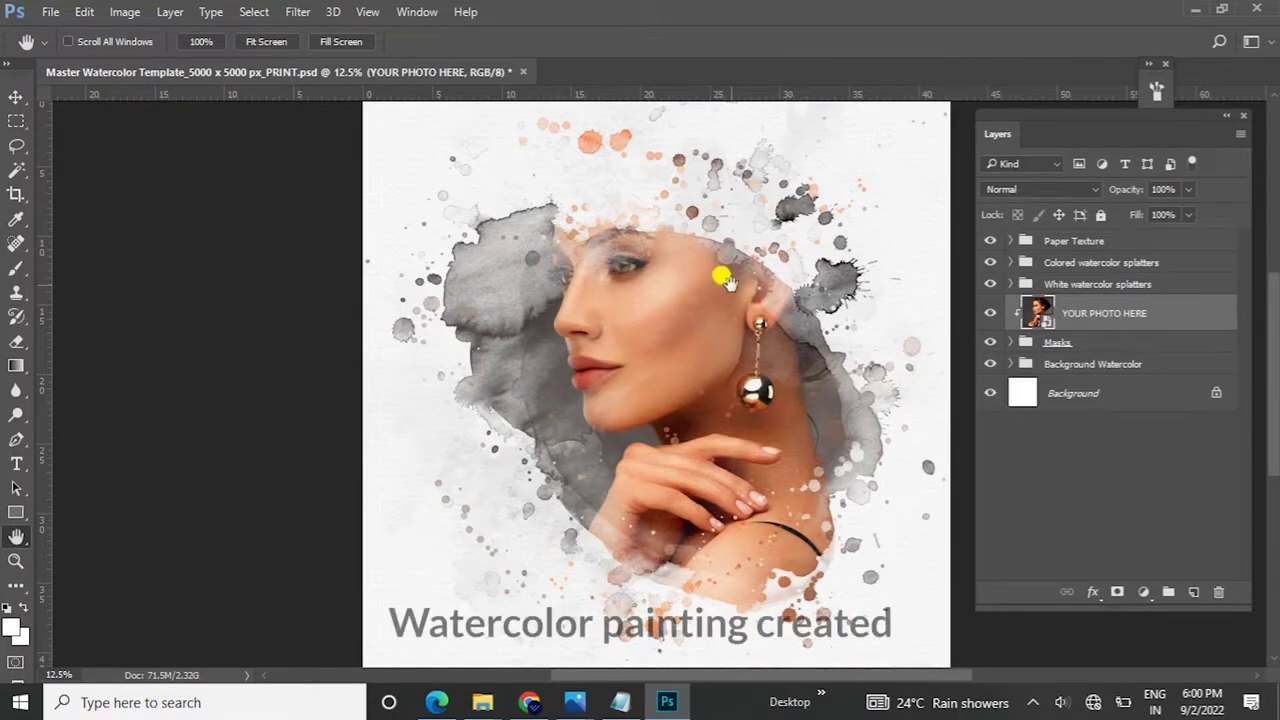
# Zoom in and pan around the watercolor portrait, then fit the whole document on screen
pyautogui.hotkey('ctrl', '+')
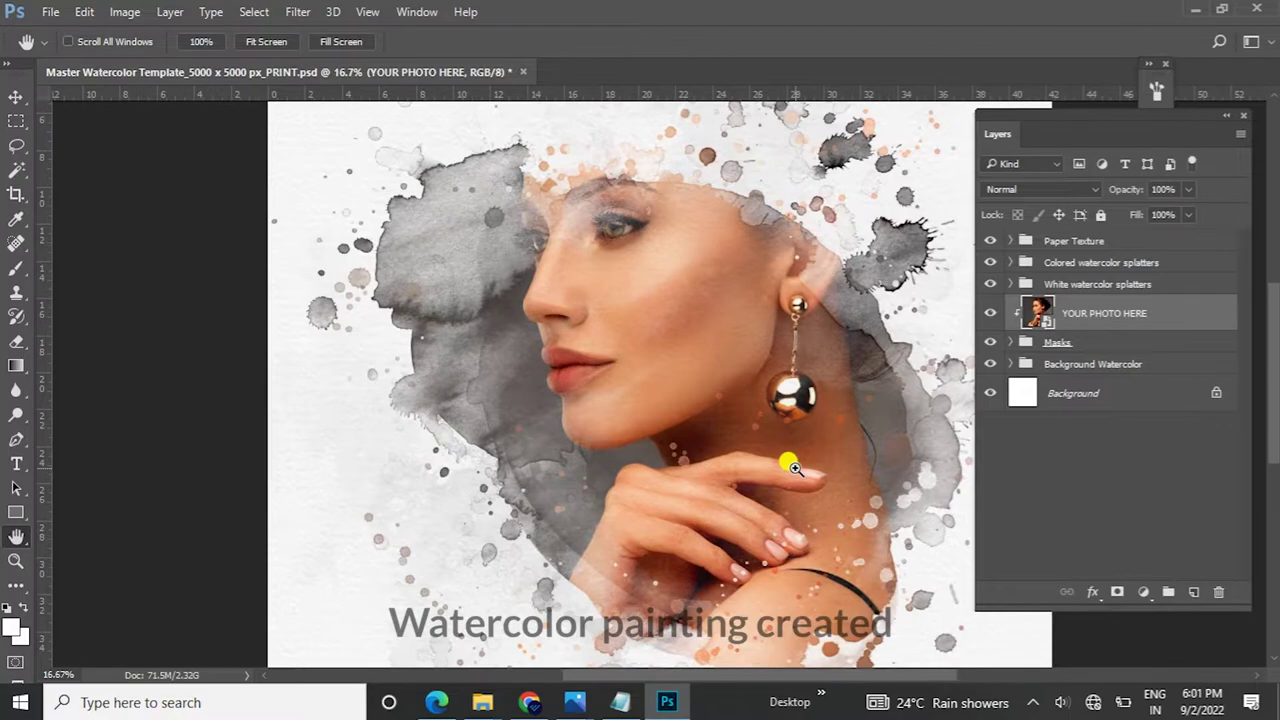
pyautogui.hotkey('ctrl', '+')
pyautogui.moveTo(790, 462)
pyautogui.mouseDown()
pyautogui.moveTo(797, 246)
pyautogui.moveTo(781, 372)
pyautogui.mouseUp()
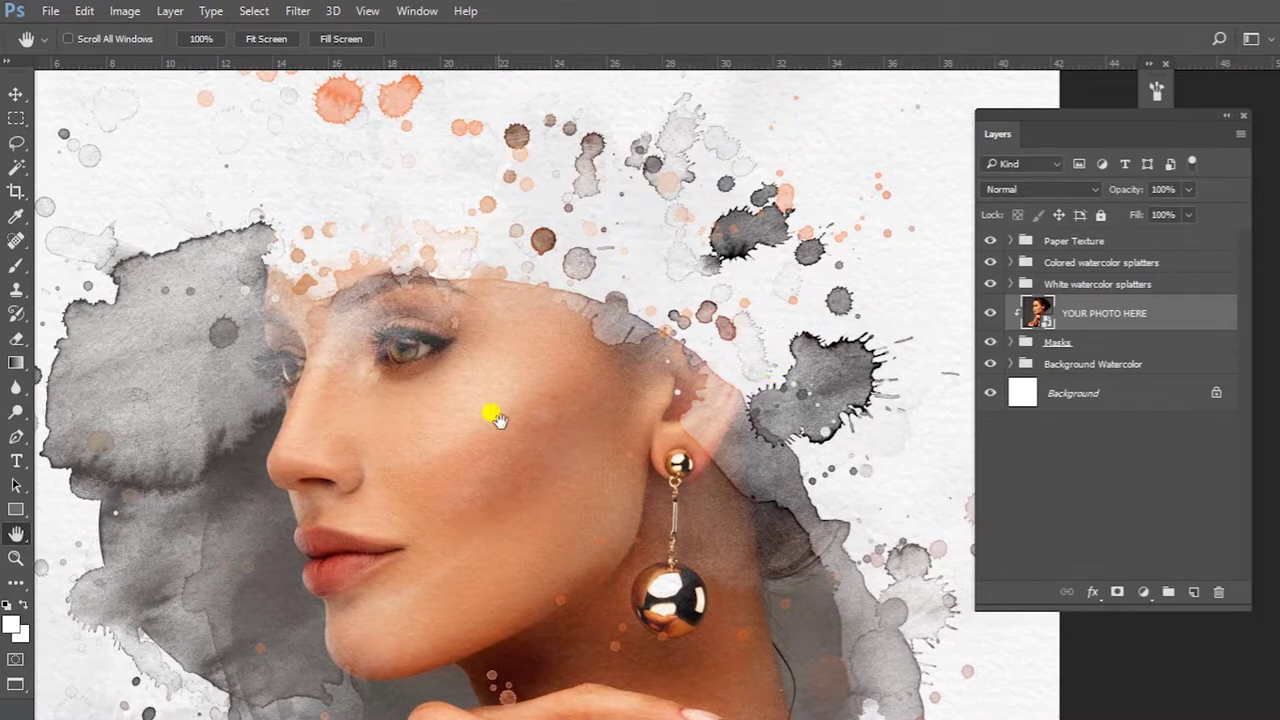
pyautogui.moveTo(483, 406); pyautogui.dragTo(615, 352)
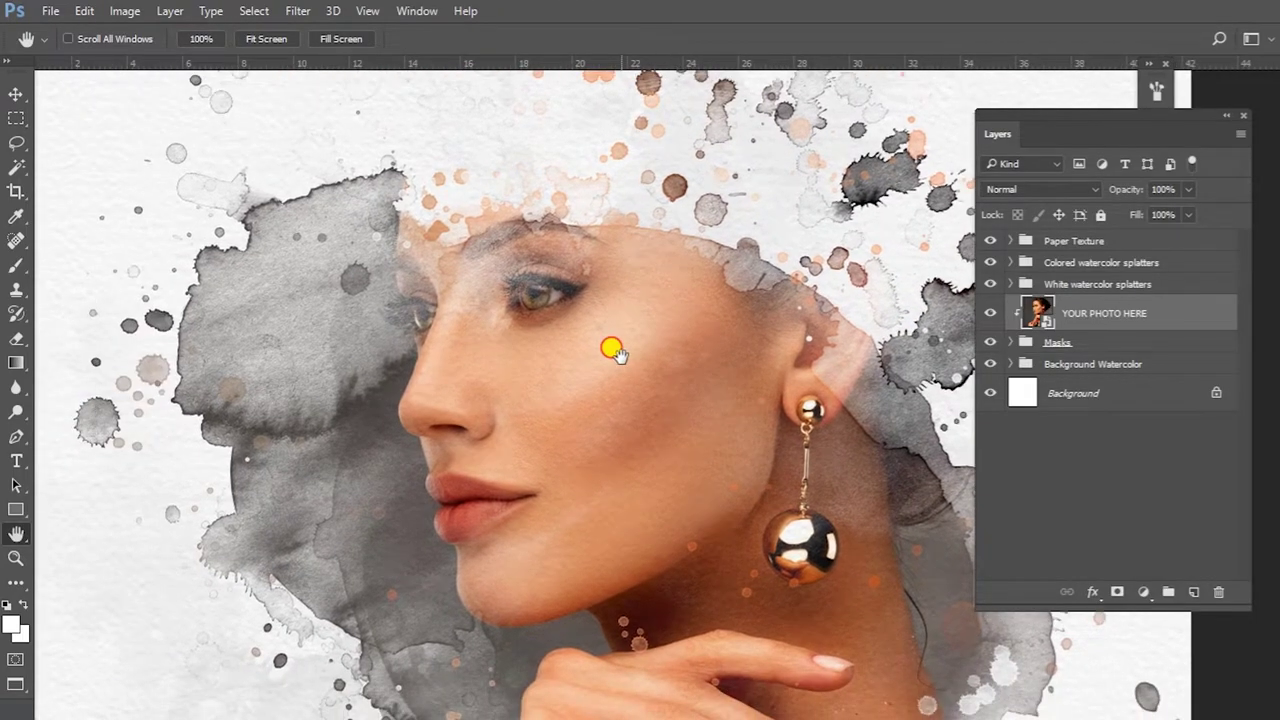
pyautogui.moveTo(752, 589)
pyautogui.mouseDown()
pyautogui.moveTo(666, 406)
pyautogui.moveTo(603, 363)
pyautogui.mouseUp()
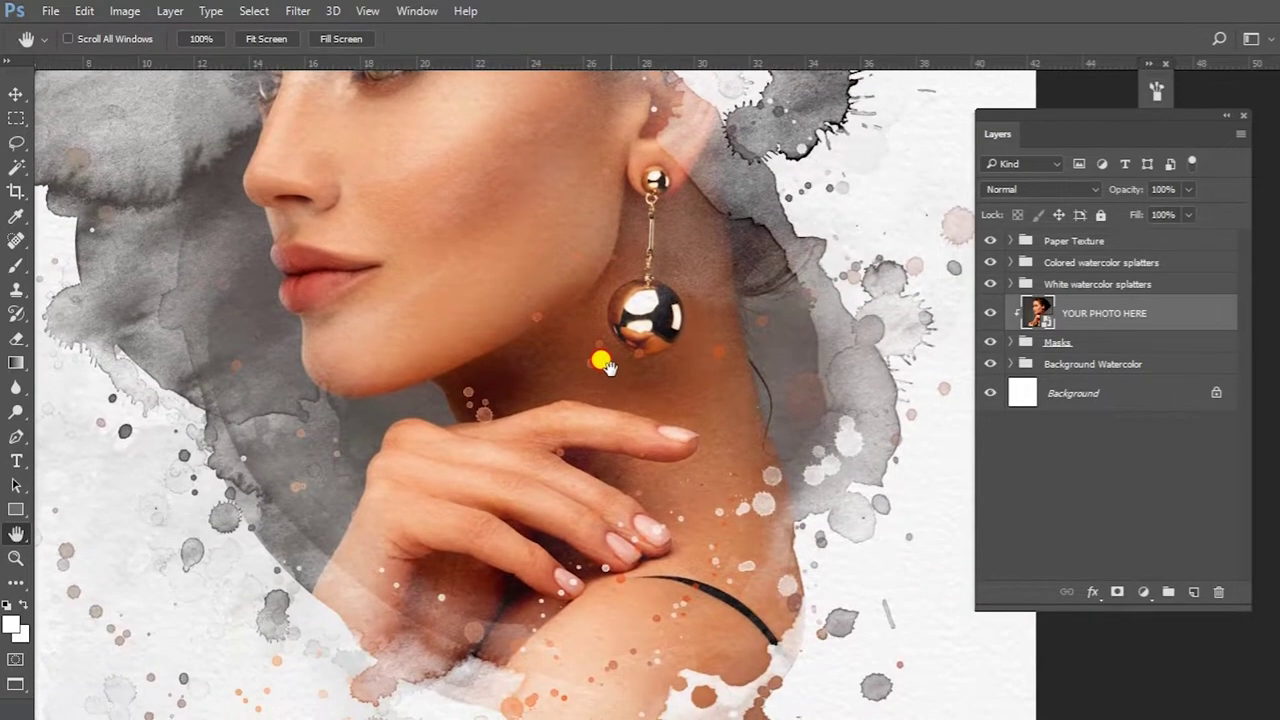
pyautogui.hotkey('ctrl', '0')
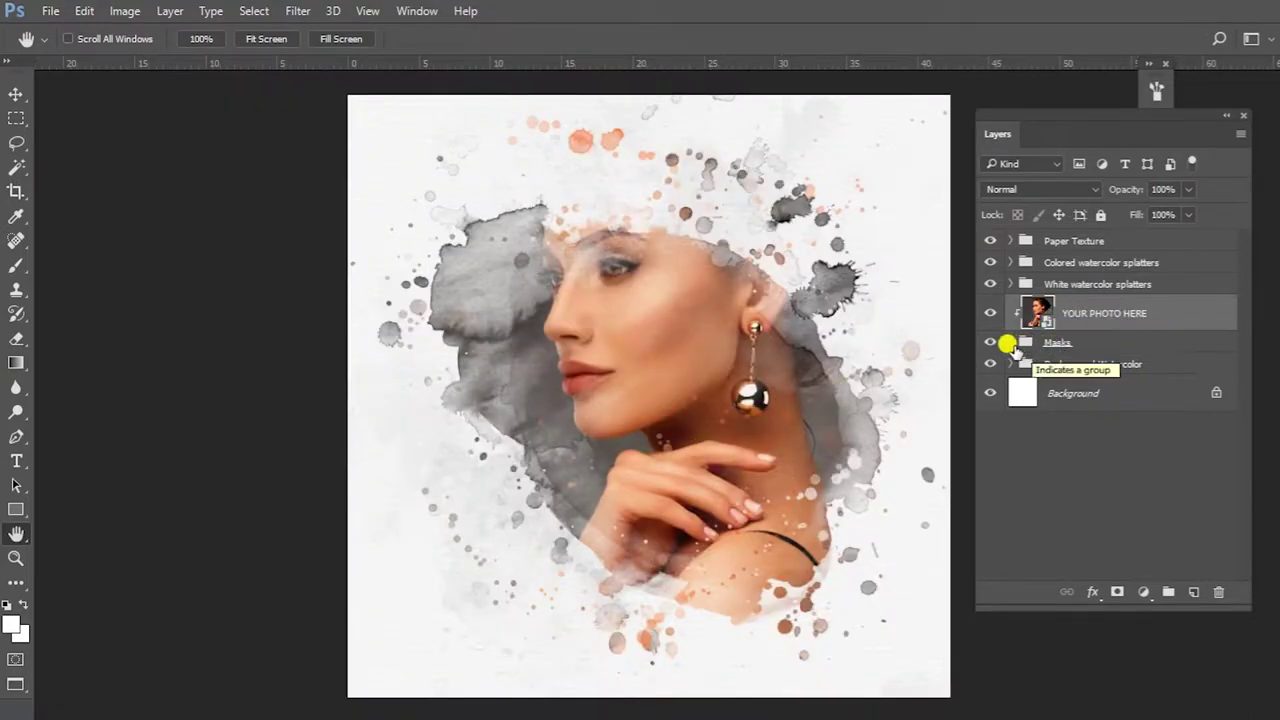
# Expand the Masks group and toggle Masks 1–3 so only Watercolor Mask_3 is visible
pyautogui.click(1010, 342)
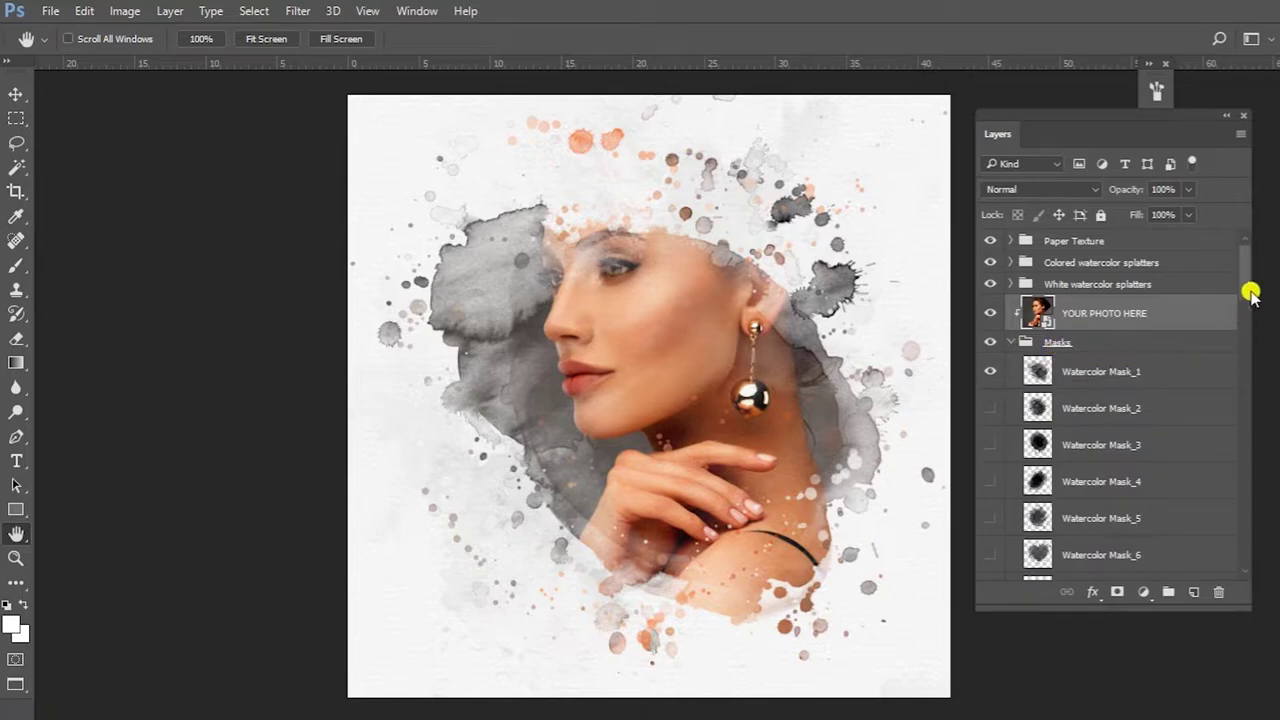
pyautogui.moveTo(1247, 280); pyautogui.dragTo(1247, 290)
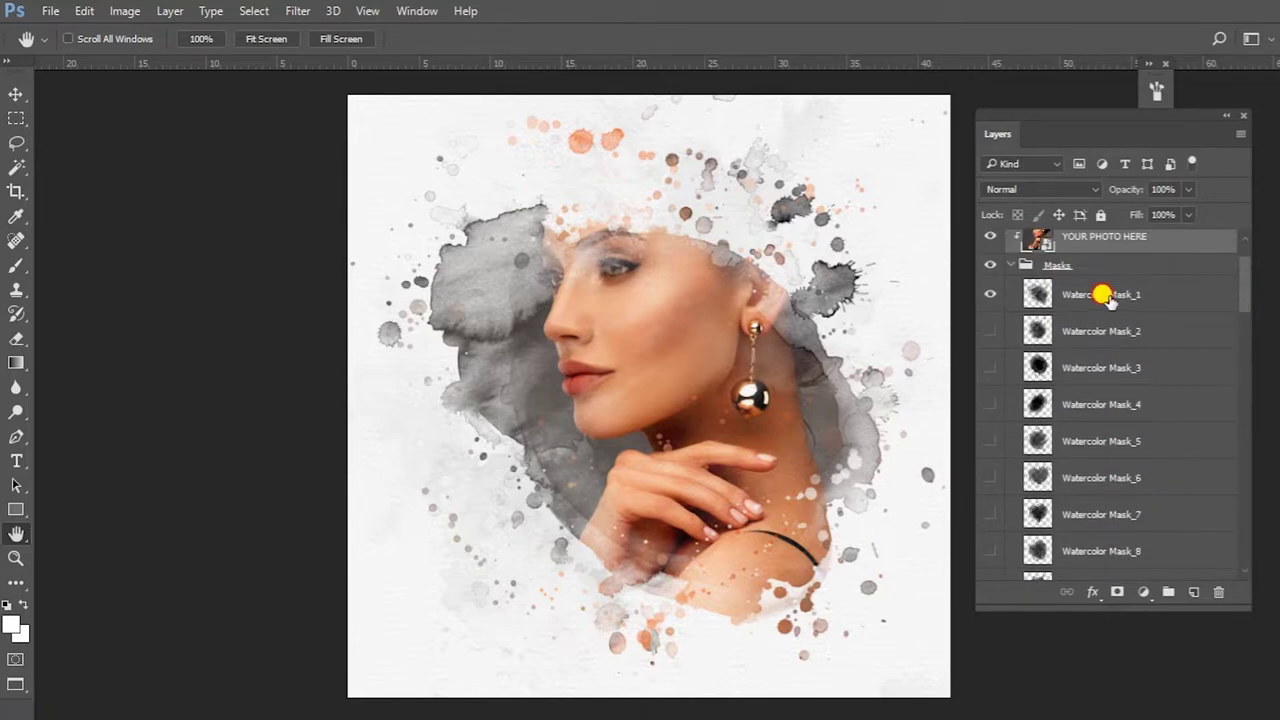
pyautogui.click(1030, 298)
pyautogui.click(990, 293)
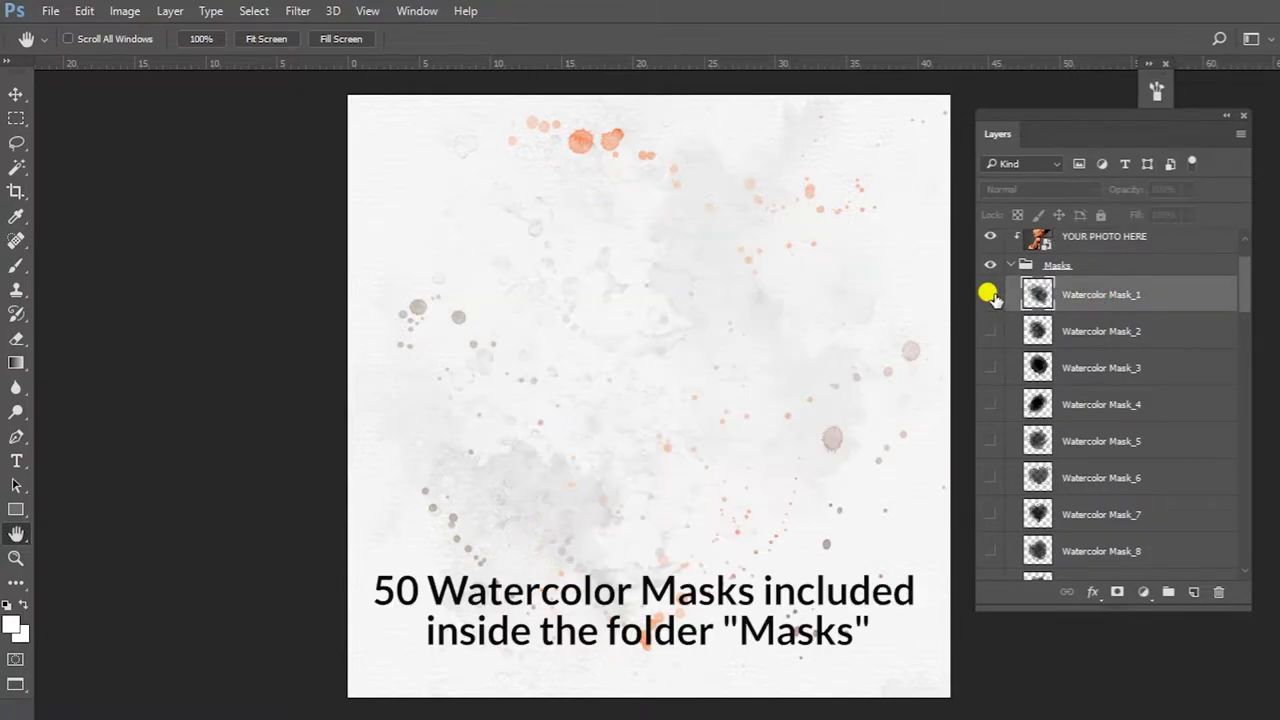
pyautogui.click(990, 293)
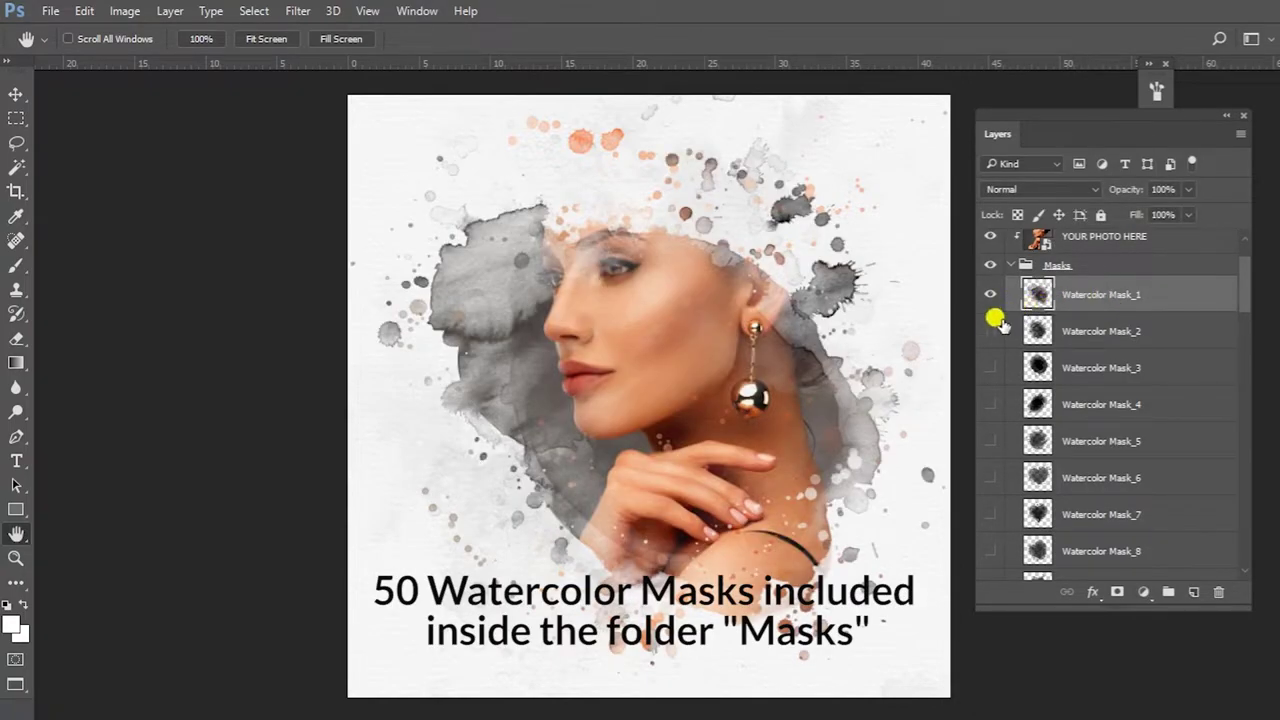
pyautogui.click(989, 331)
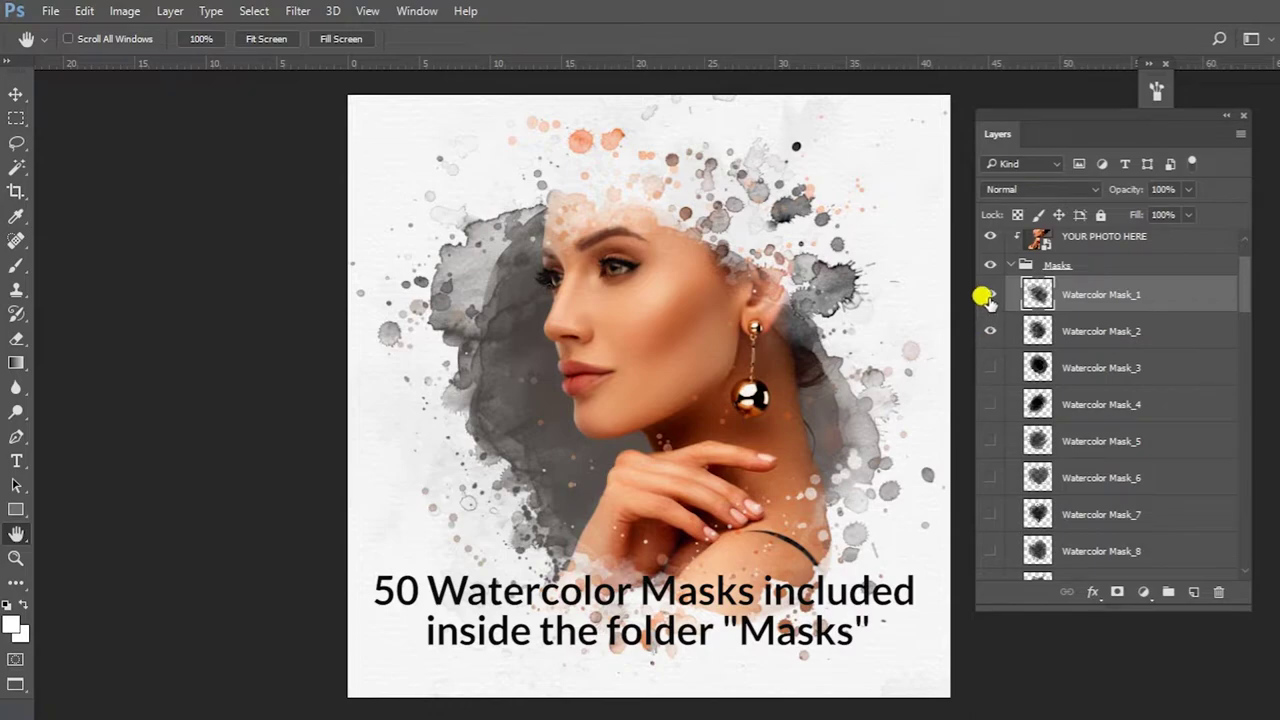
pyautogui.click(988, 294)
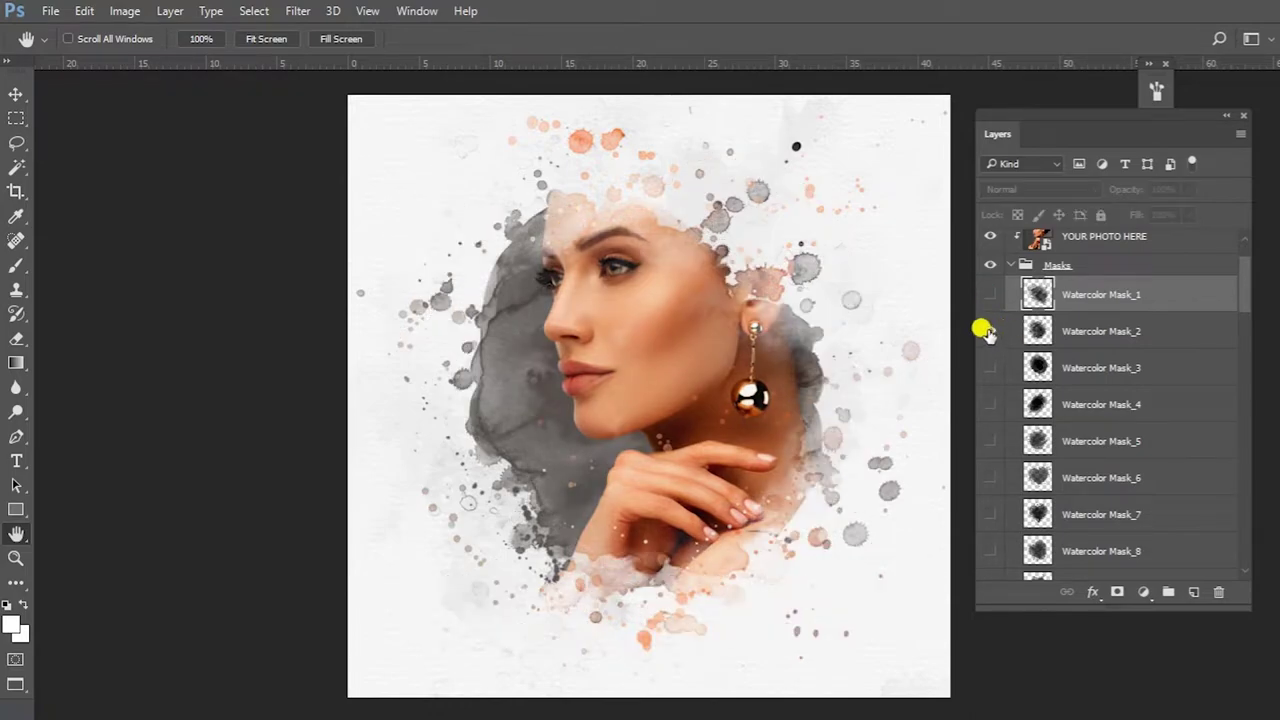
pyautogui.click(988, 332)
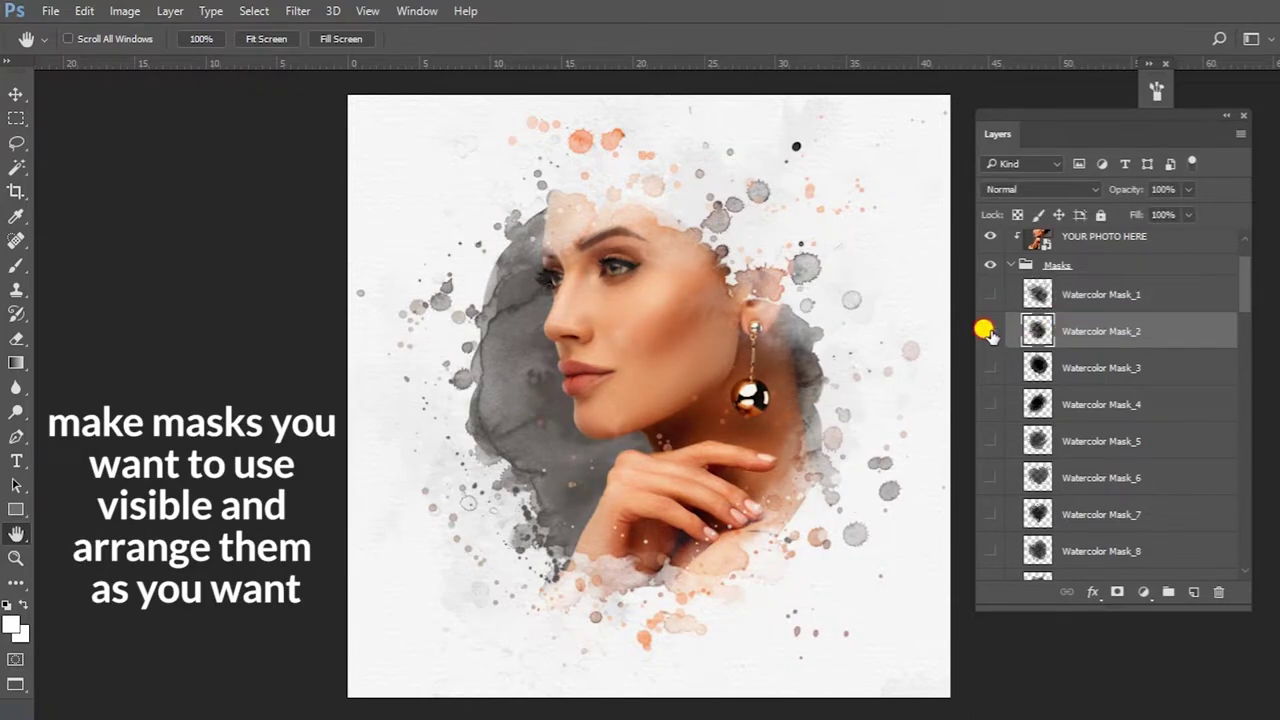
pyautogui.click(989, 331)
pyautogui.click(989, 367)
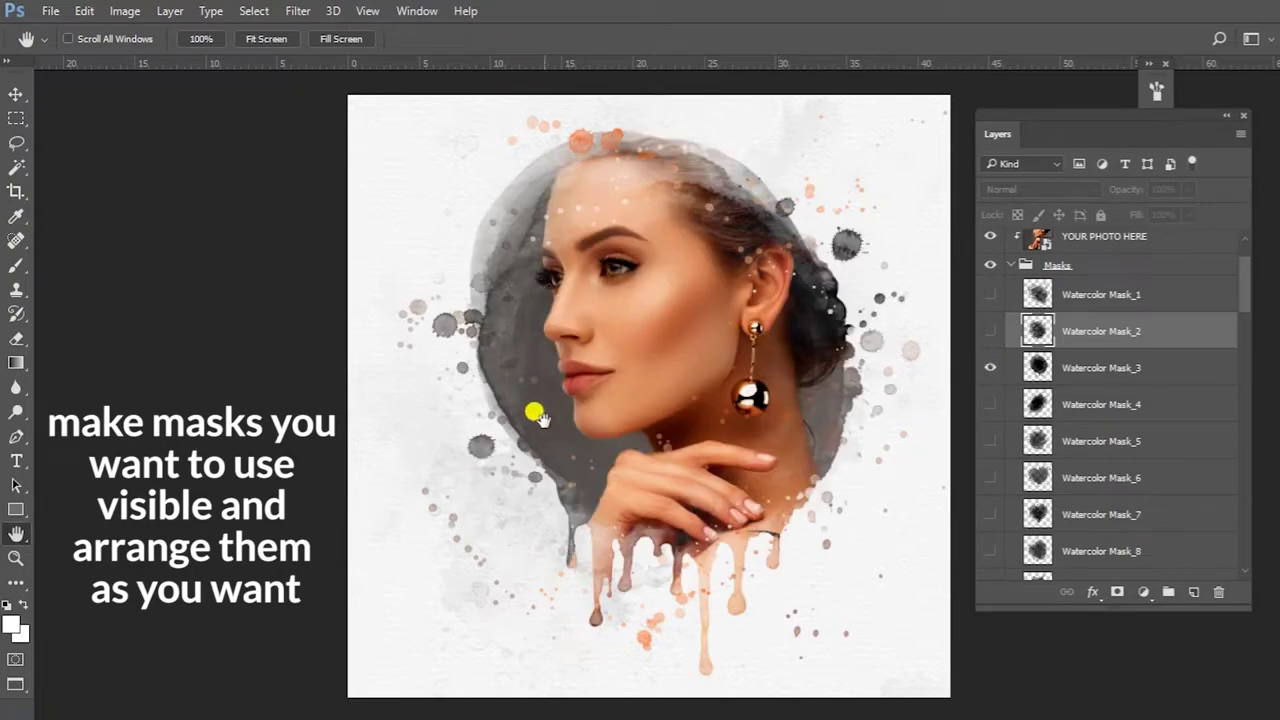
# Show Watercolor Mask_4 instead of Mask_3 and scale it to about 127%
pyautogui.click(989, 367)
pyautogui.click(989, 404)
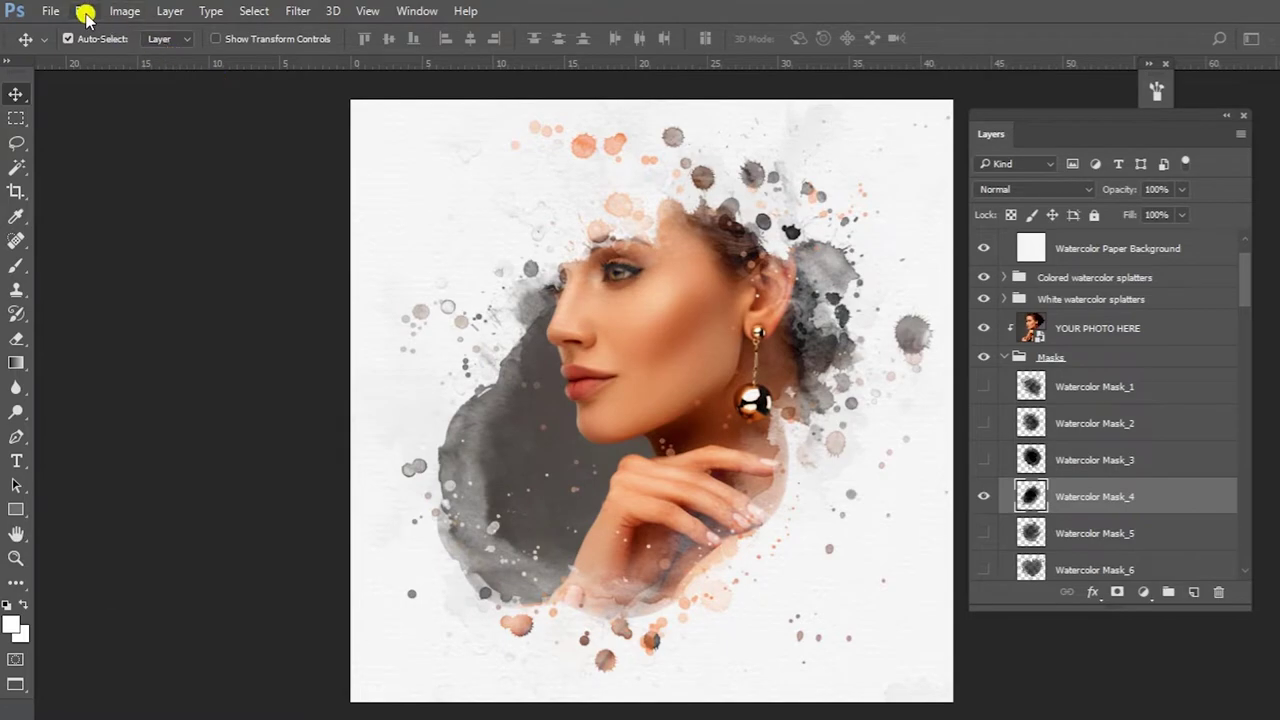
pyautogui.click(85, 14)
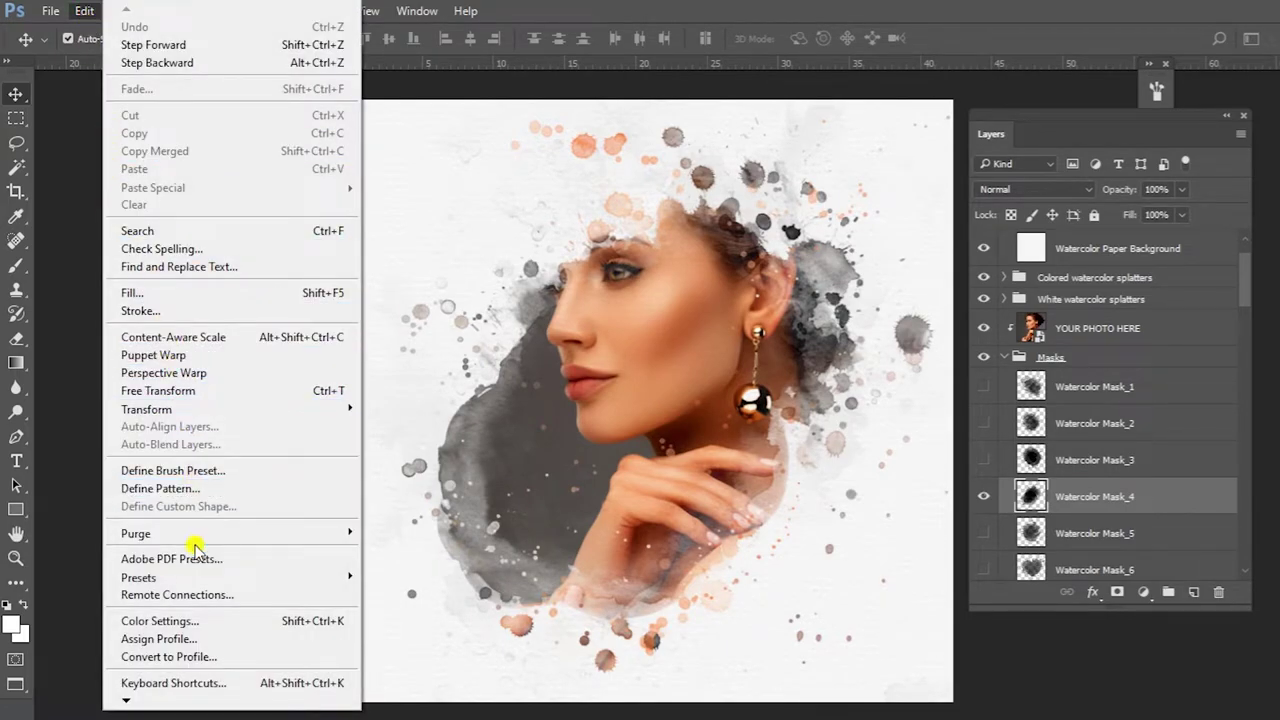
pyautogui.moveTo(147, 409)
pyautogui.click(421, 436)
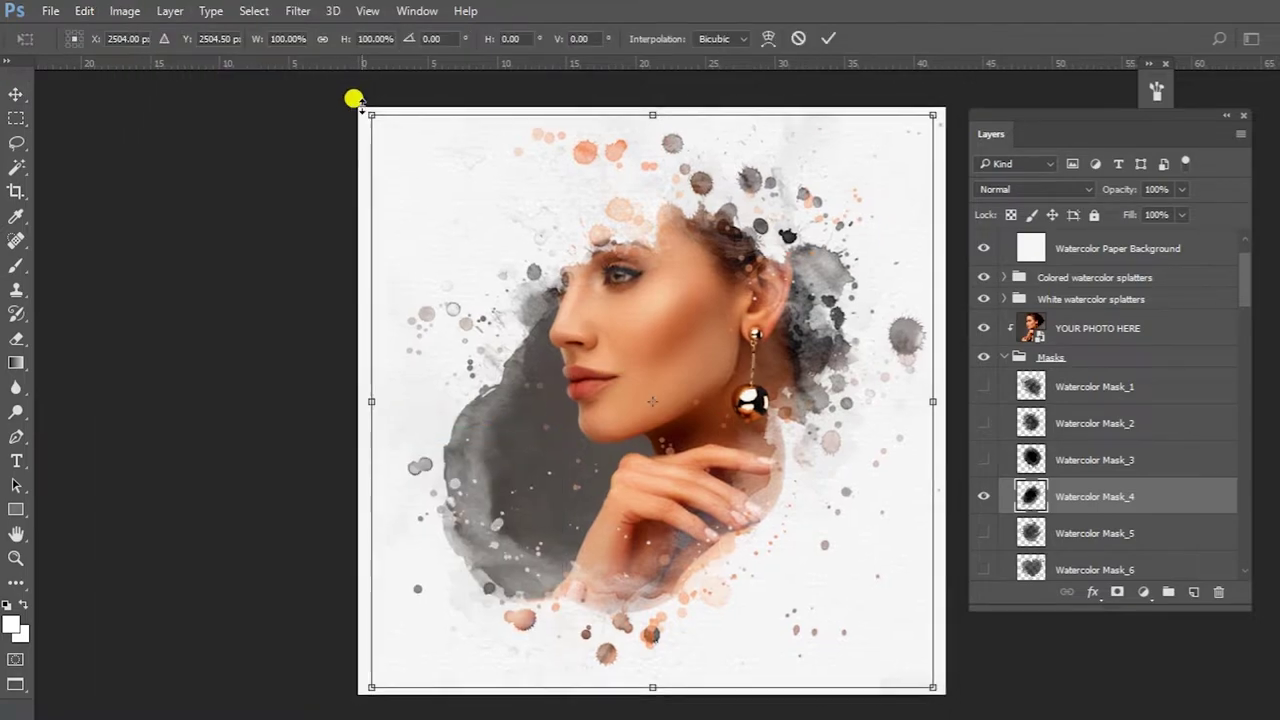
pyautogui.hotkey('ctrl', '-')
pyautogui.moveTo(460, 203); pyautogui.dragTo(415, 158)
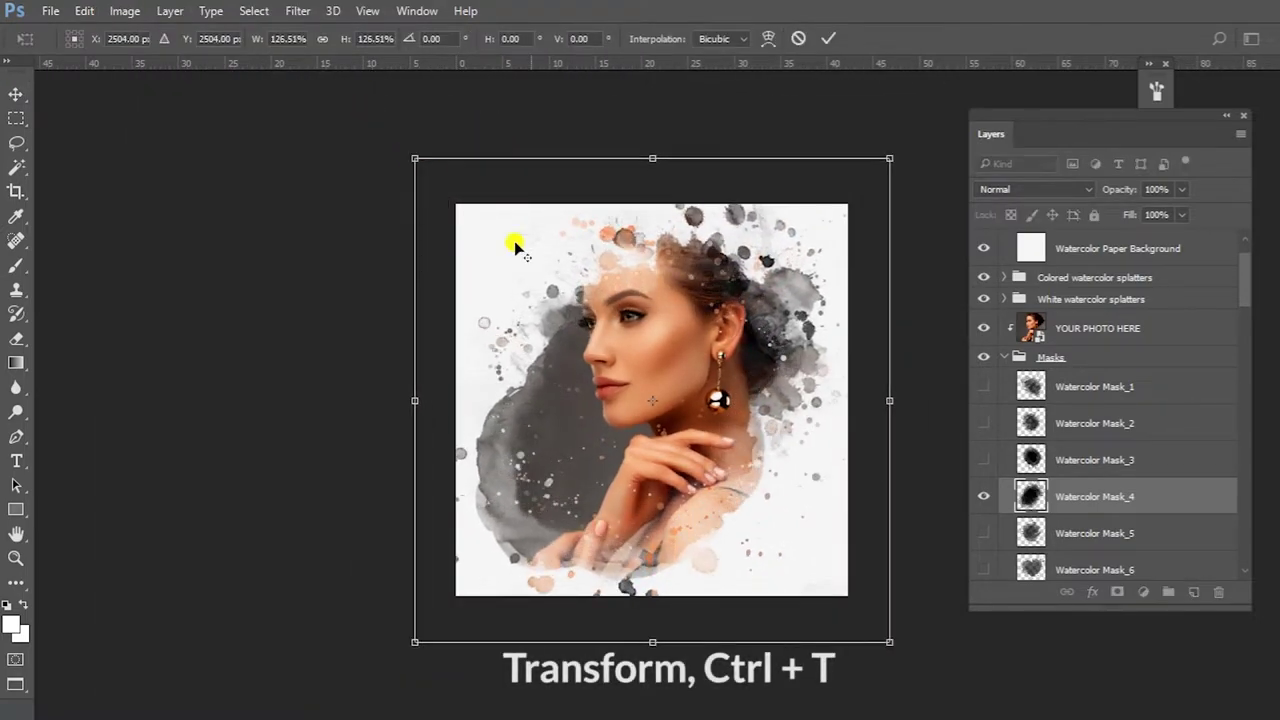
pyautogui.press('Return')
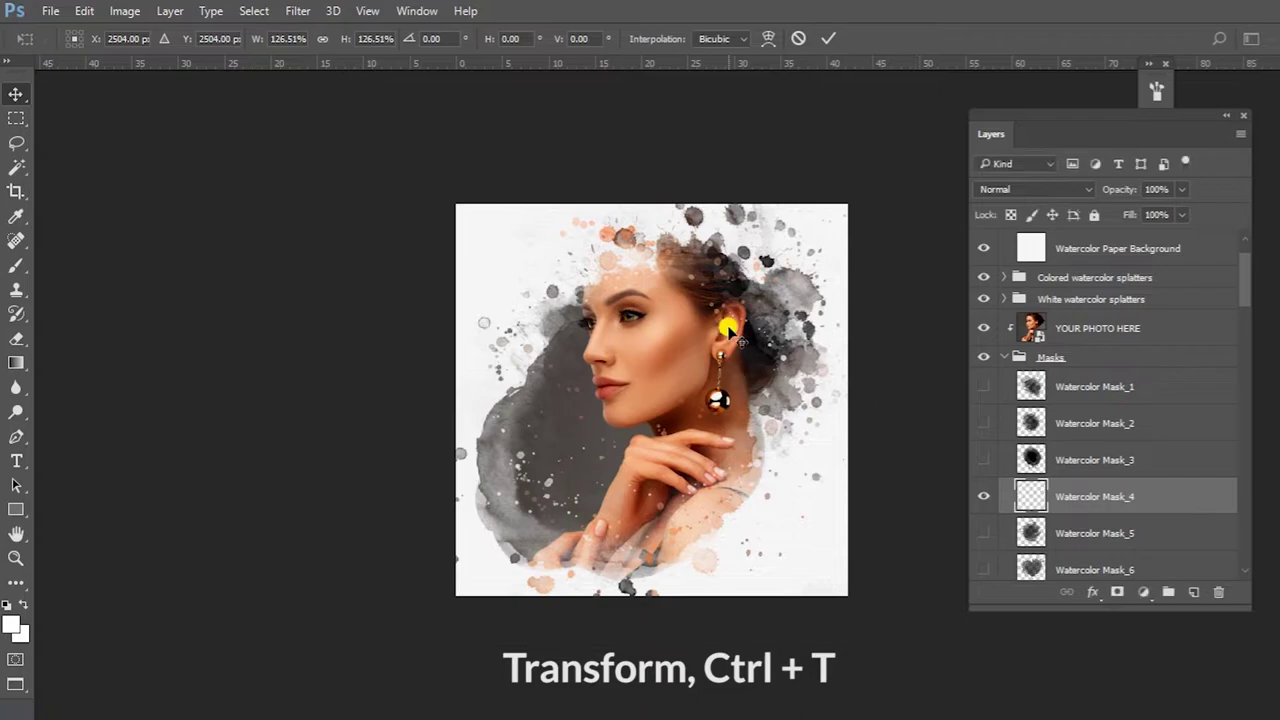
# Rotate the mask about 8 degrees clockwise and commit
pyautogui.hotkey('ctrl', 't')
pyautogui.moveTo(862, 673)
pyautogui.mouseDown()
pyautogui.moveTo(821, 700)
pyautogui.moveTo(486, 674)
pyautogui.moveTo(409, 646)
pyautogui.mouseUp()
pyautogui.press('Return')
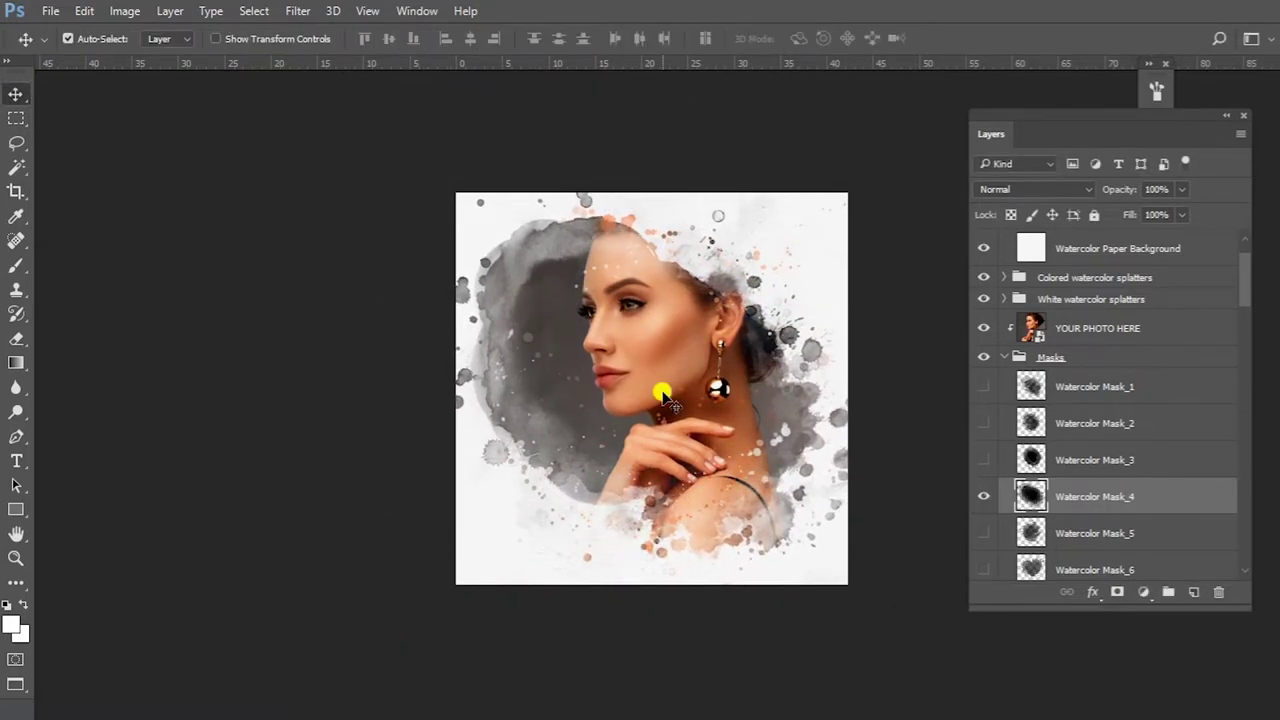
pyautogui.hotkey('ctrl', '+')
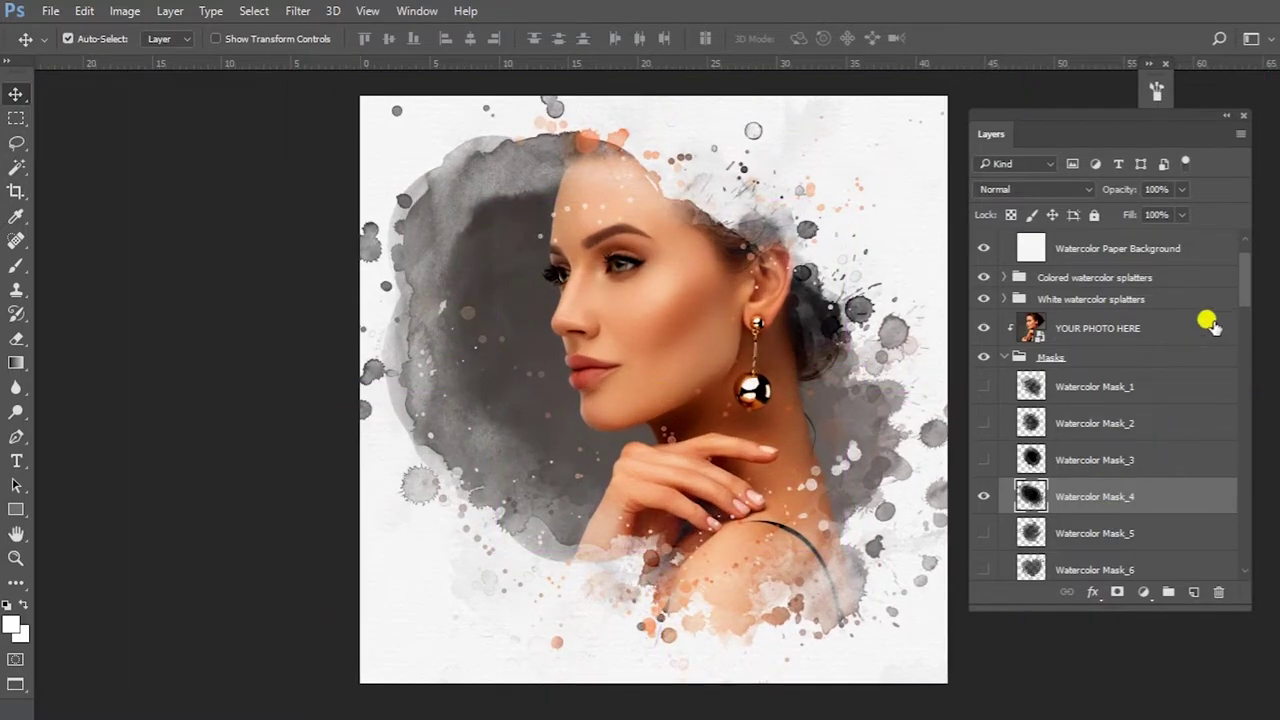
# Hide Mask_4 and preview Watercolor Masks 5, 6, 7 and 11 in turn
pyautogui.moveTo(1245, 290); pyautogui.dragTo(1252, 308)
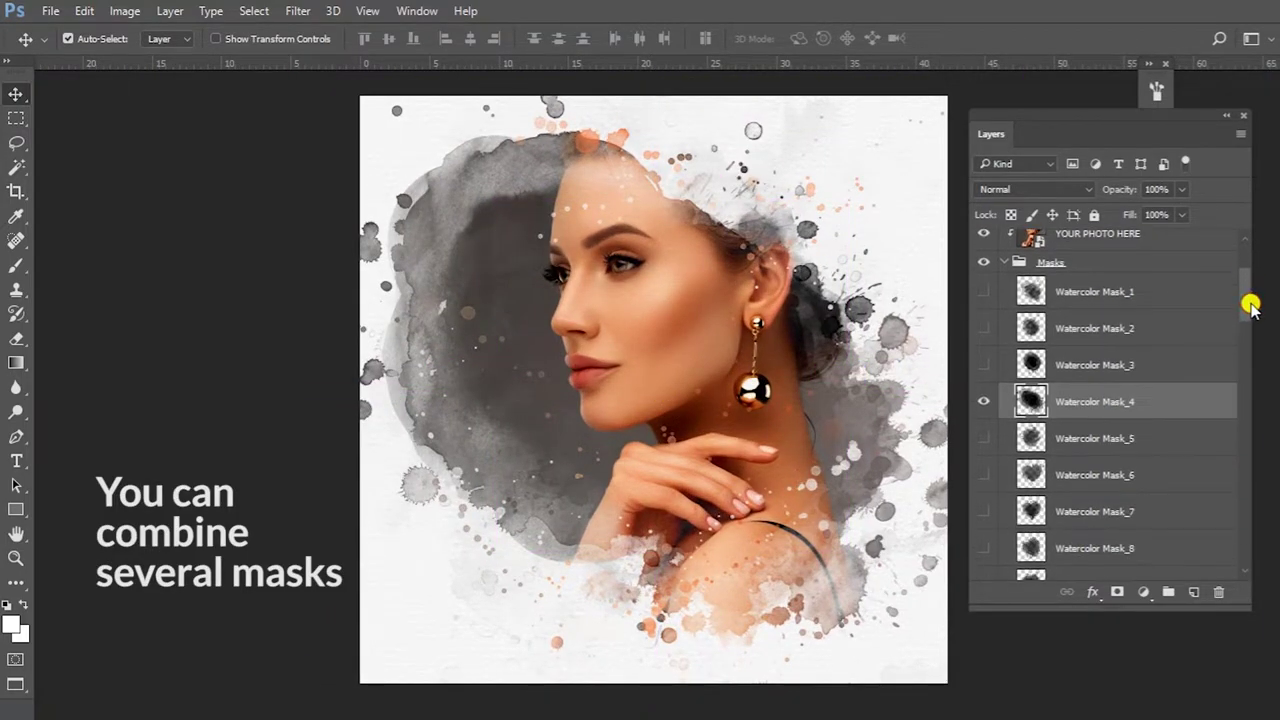
pyautogui.click(983, 401)
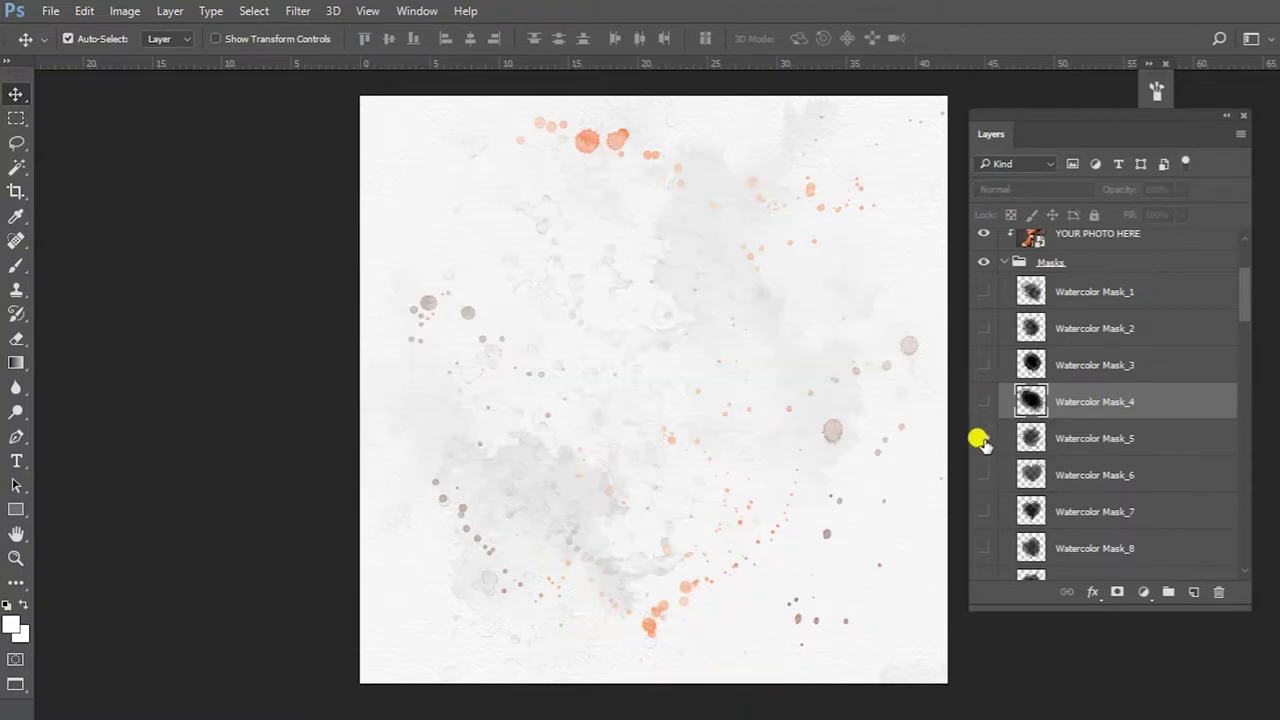
pyautogui.click(983, 438)
pyautogui.click(983, 438)
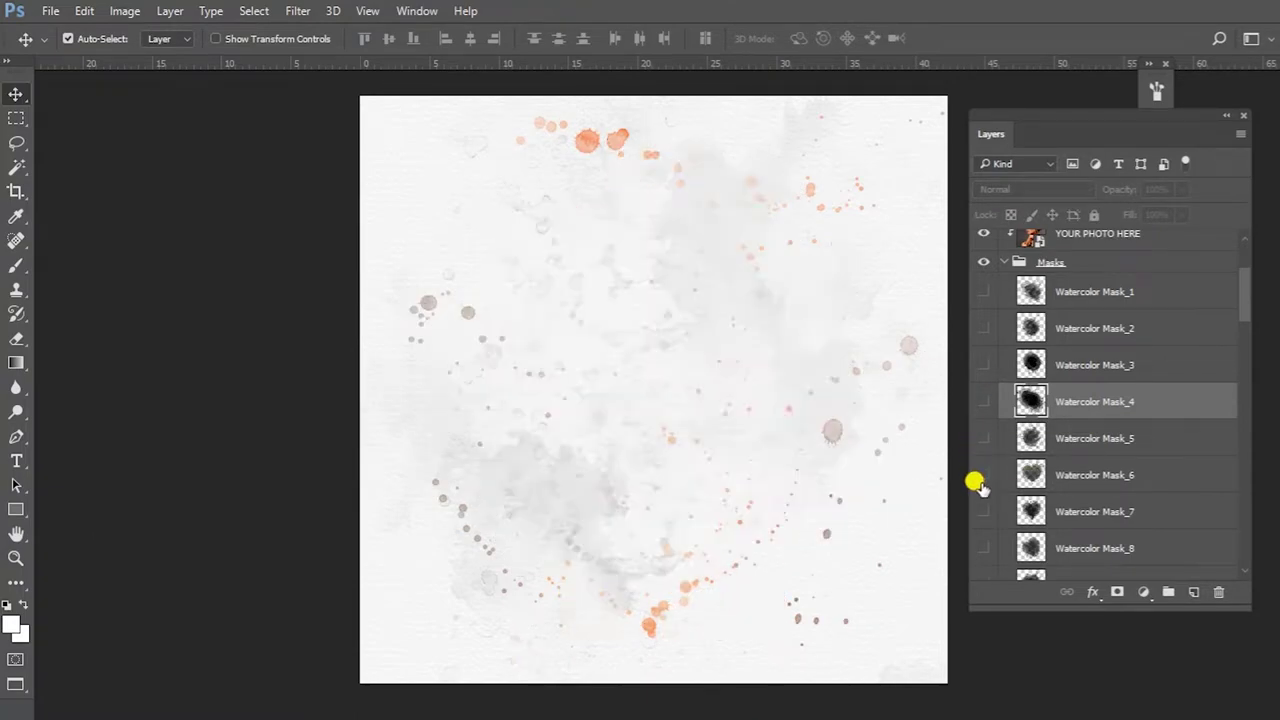
pyautogui.click(983, 475)
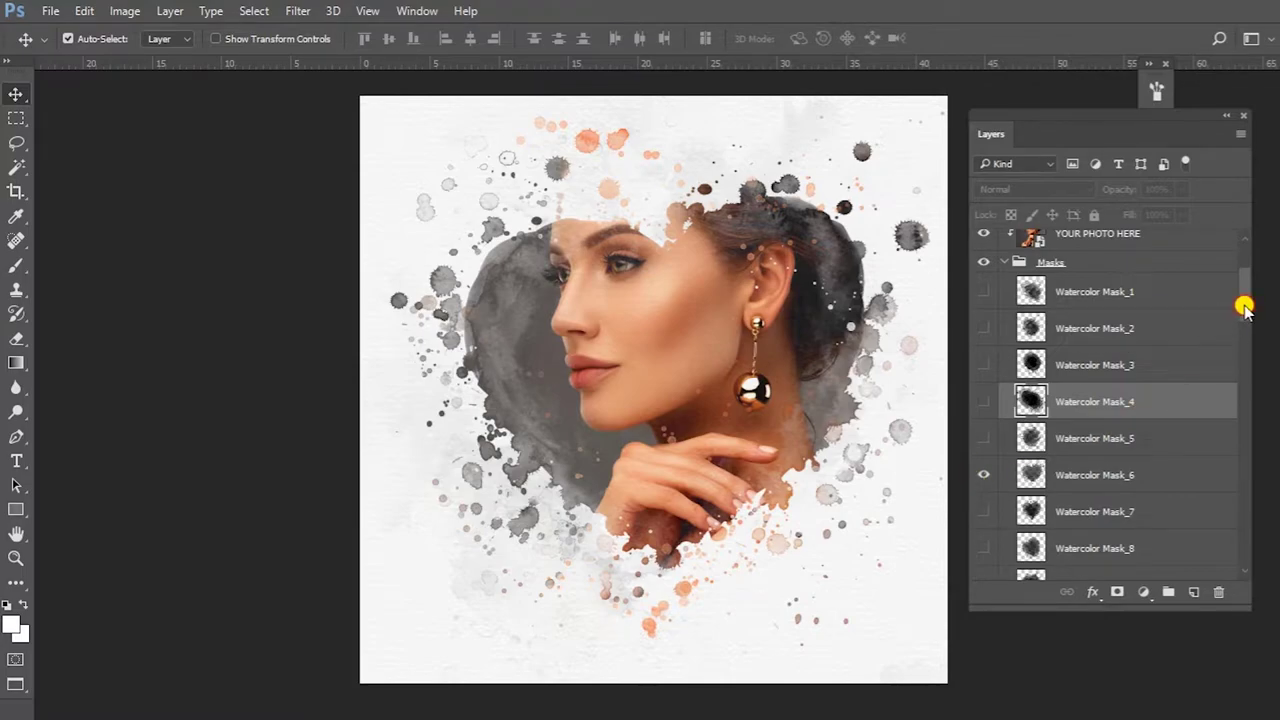
pyautogui.scroll(-3, 1246, 312)
pyautogui.scroll(-1, 1246, 318)
pyautogui.click(983, 358)
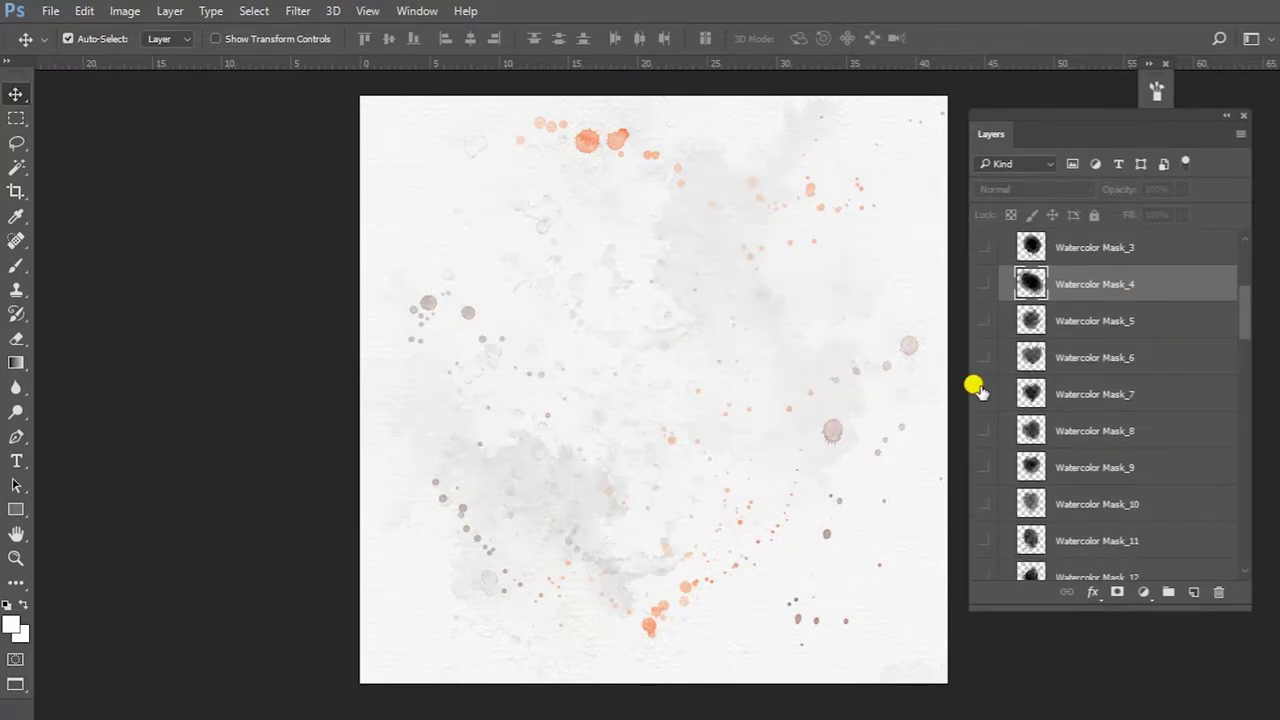
pyautogui.click(977, 388)
pyautogui.click(978, 392)
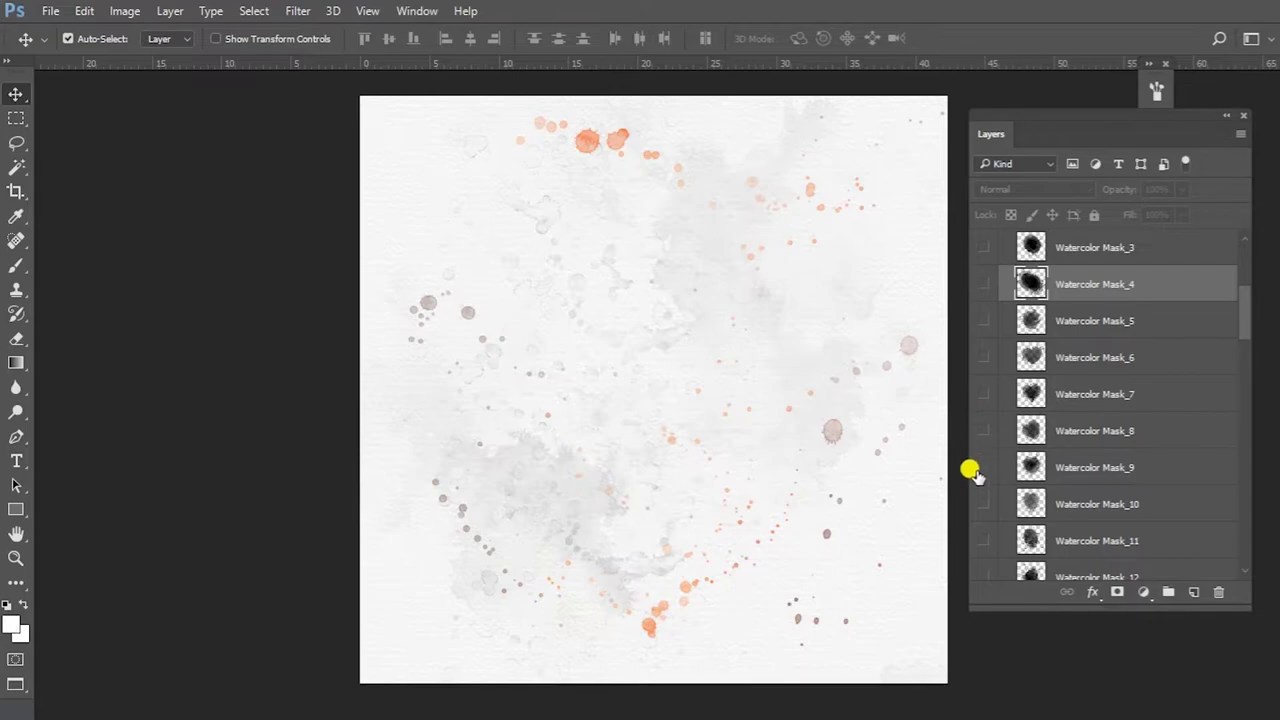
pyautogui.click(983, 540)
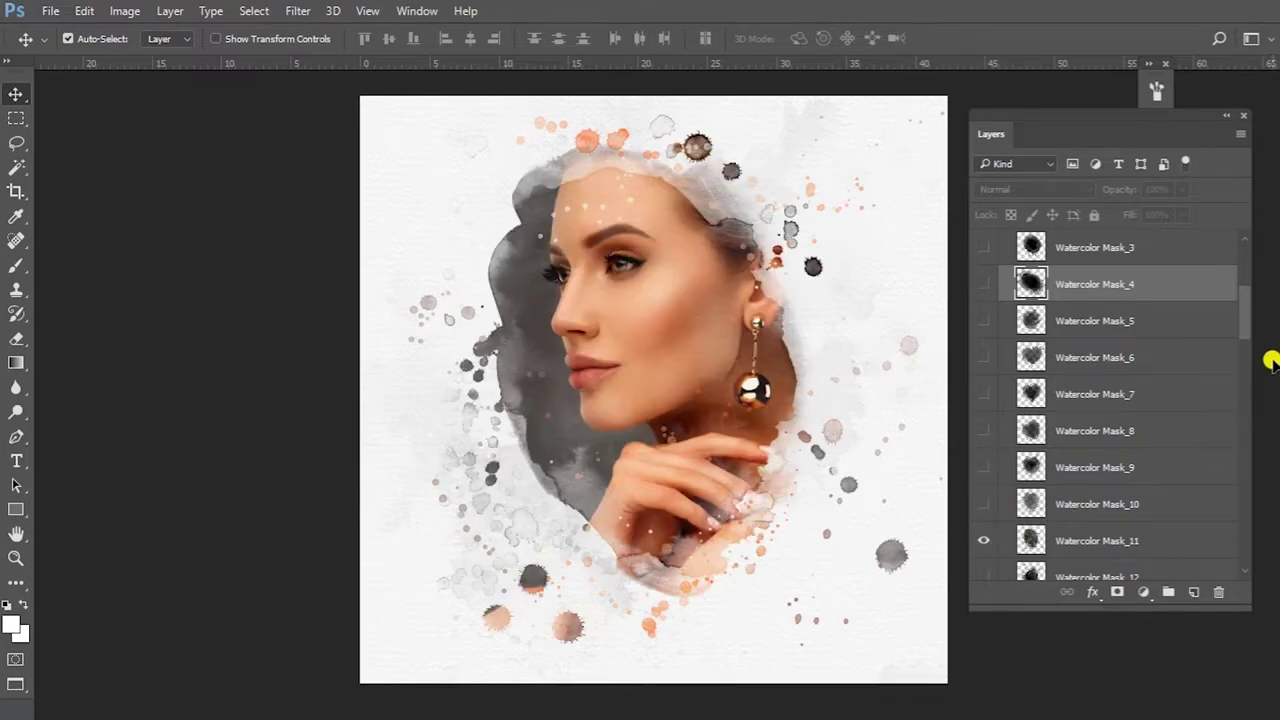
# Preview Masks 12 and 17, then leave Watercolor Mask_20 showing
pyautogui.scroll(-3, 1248, 330)
pyautogui.scroll(-3, 1248, 345)
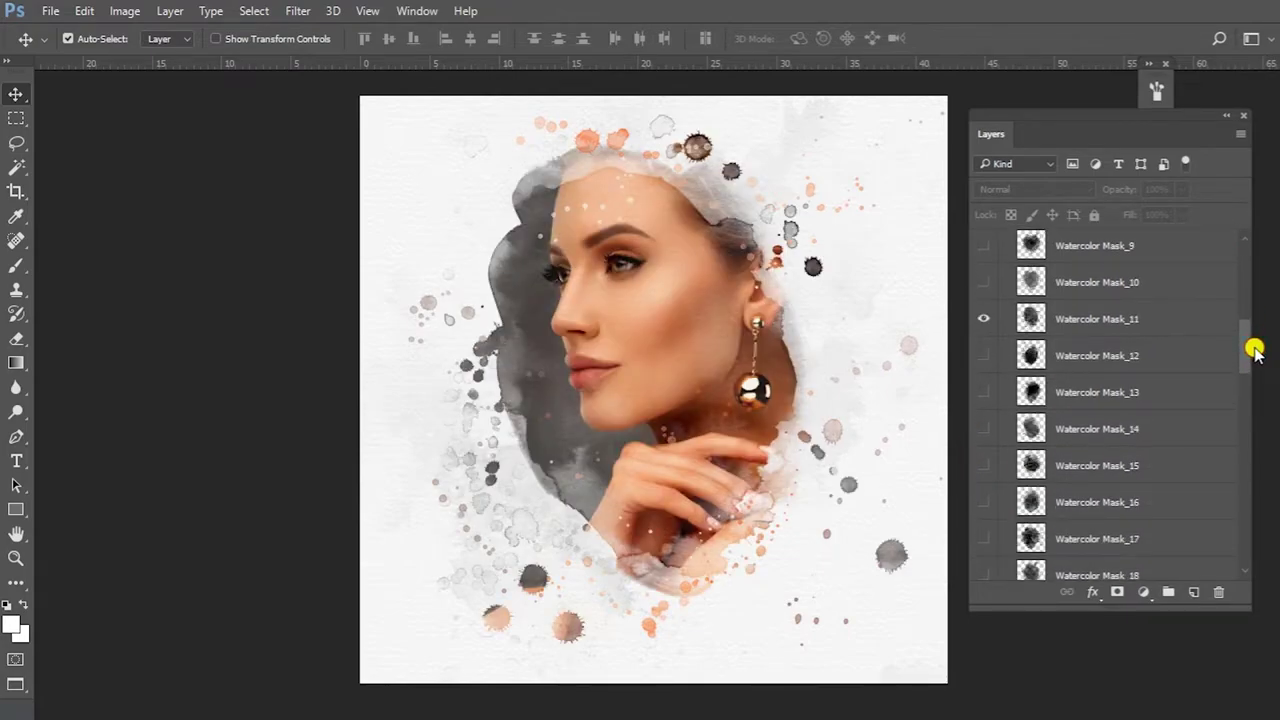
pyautogui.click(977, 353)
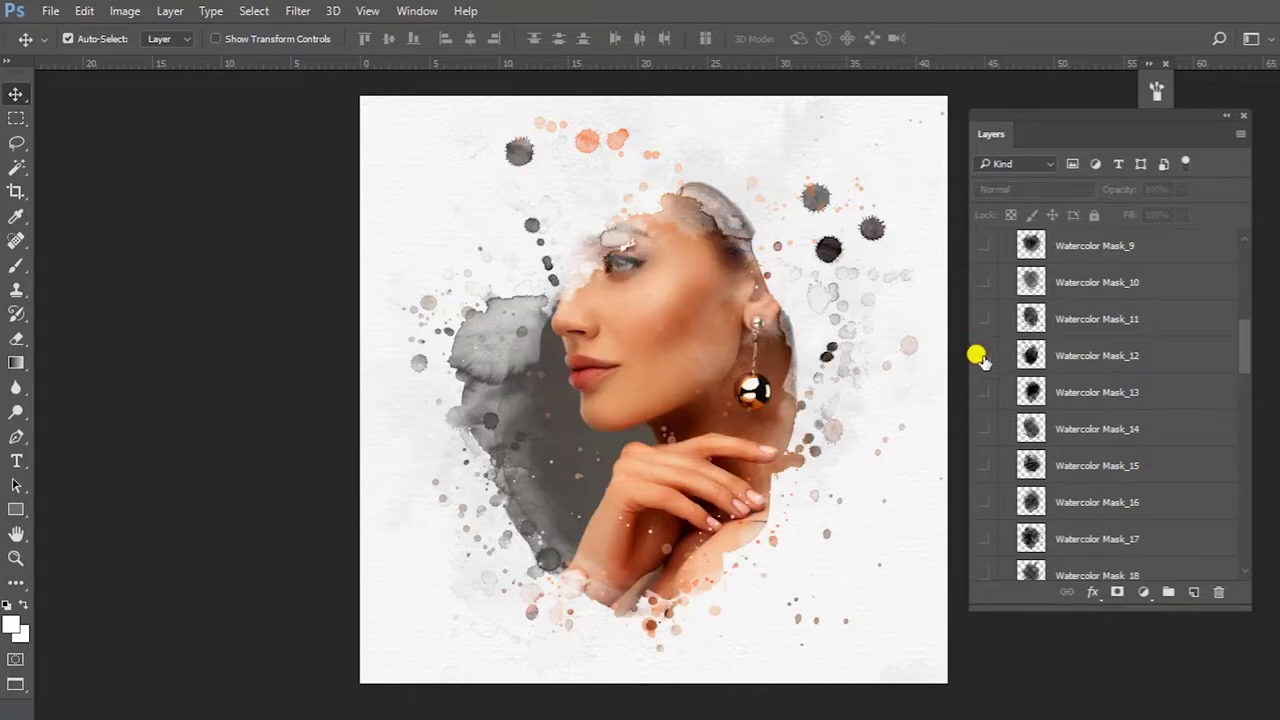
pyautogui.click(977, 355)
pyautogui.click(985, 535)
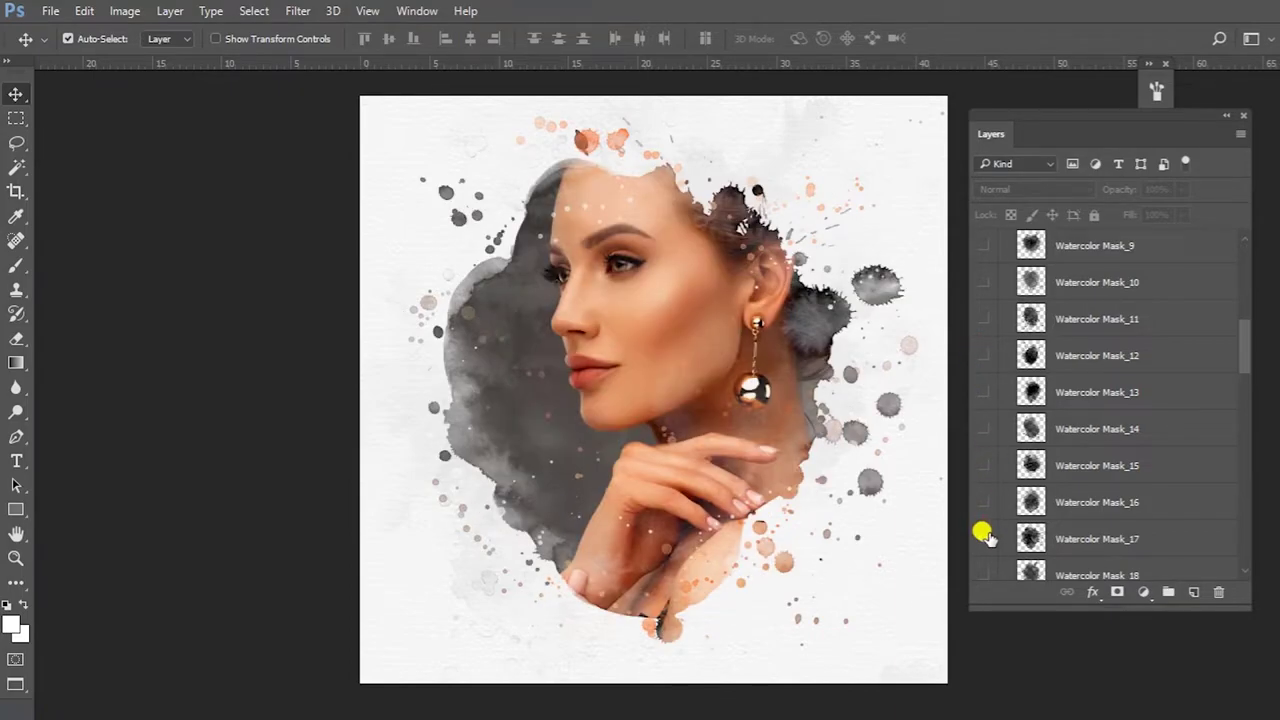
pyautogui.moveTo(1246, 340); pyautogui.dragTo(1249, 360)
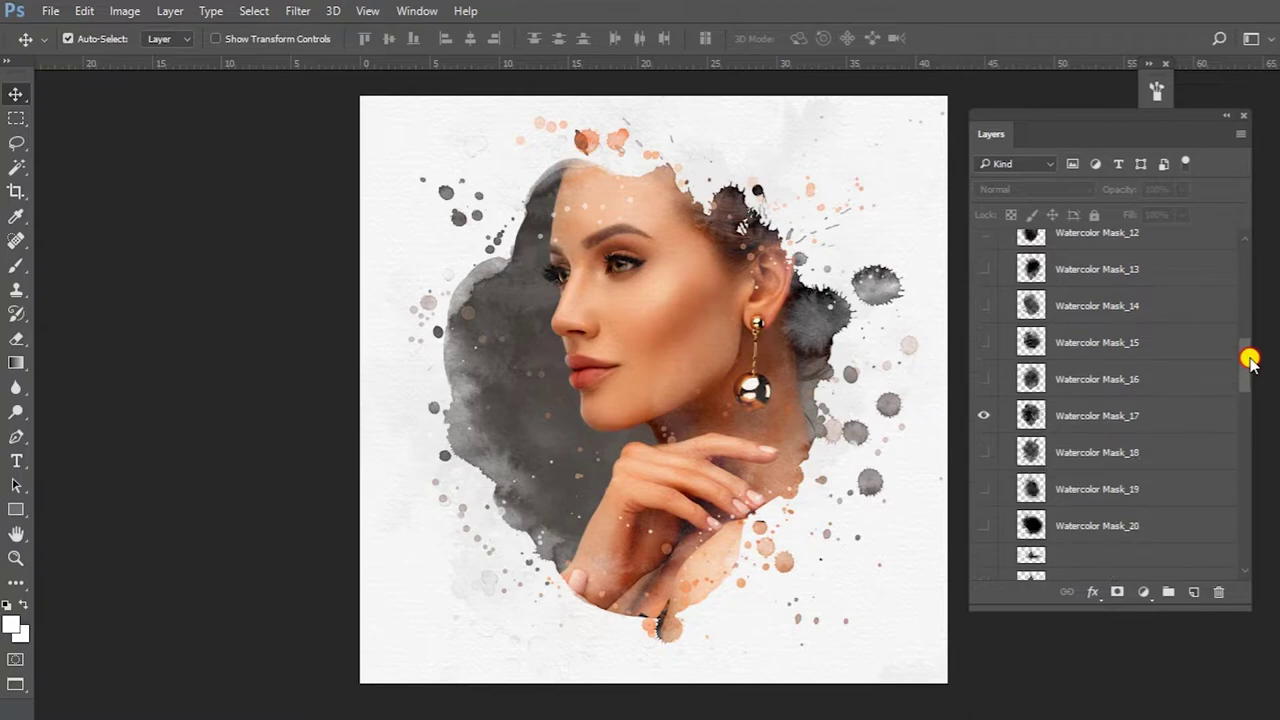
pyautogui.click(980, 372)
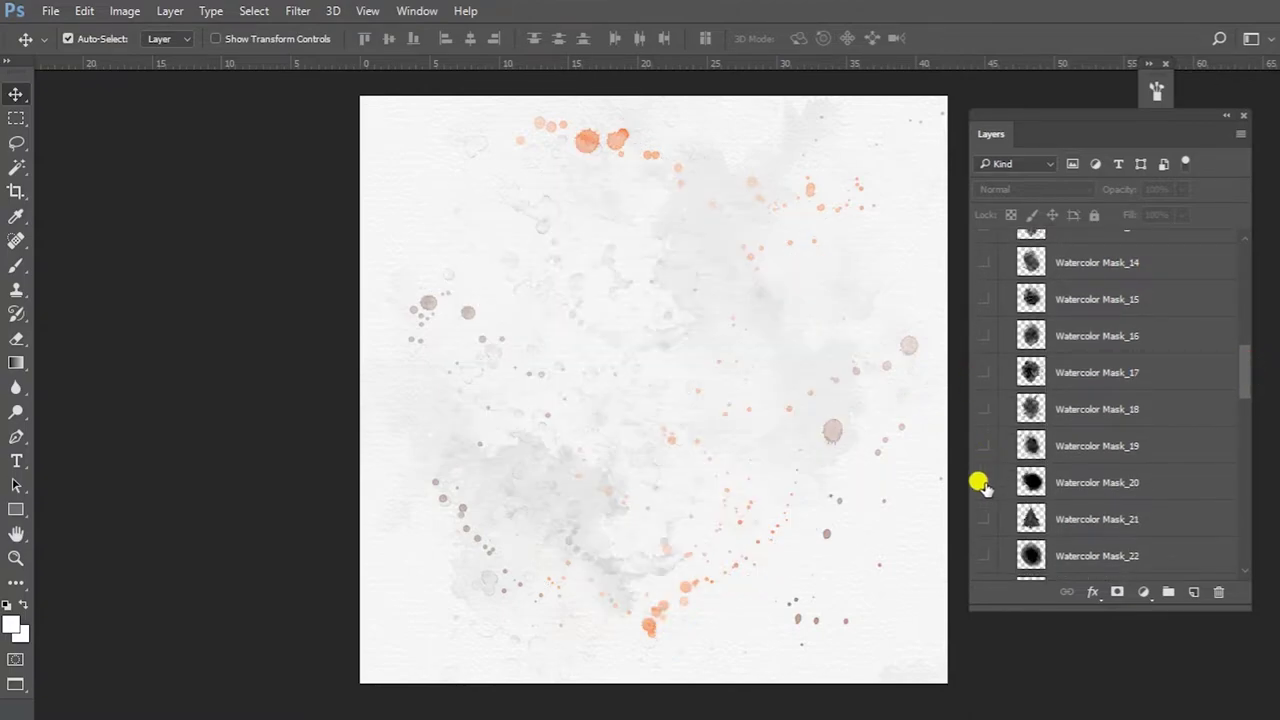
pyautogui.click(983, 482)
pyautogui.moveTo(1242, 355); pyautogui.dragTo(1246, 380)
# Hide Mask_20 and preview the tree, oval, star and round Masks 21–24
pyautogui.click(981, 280)
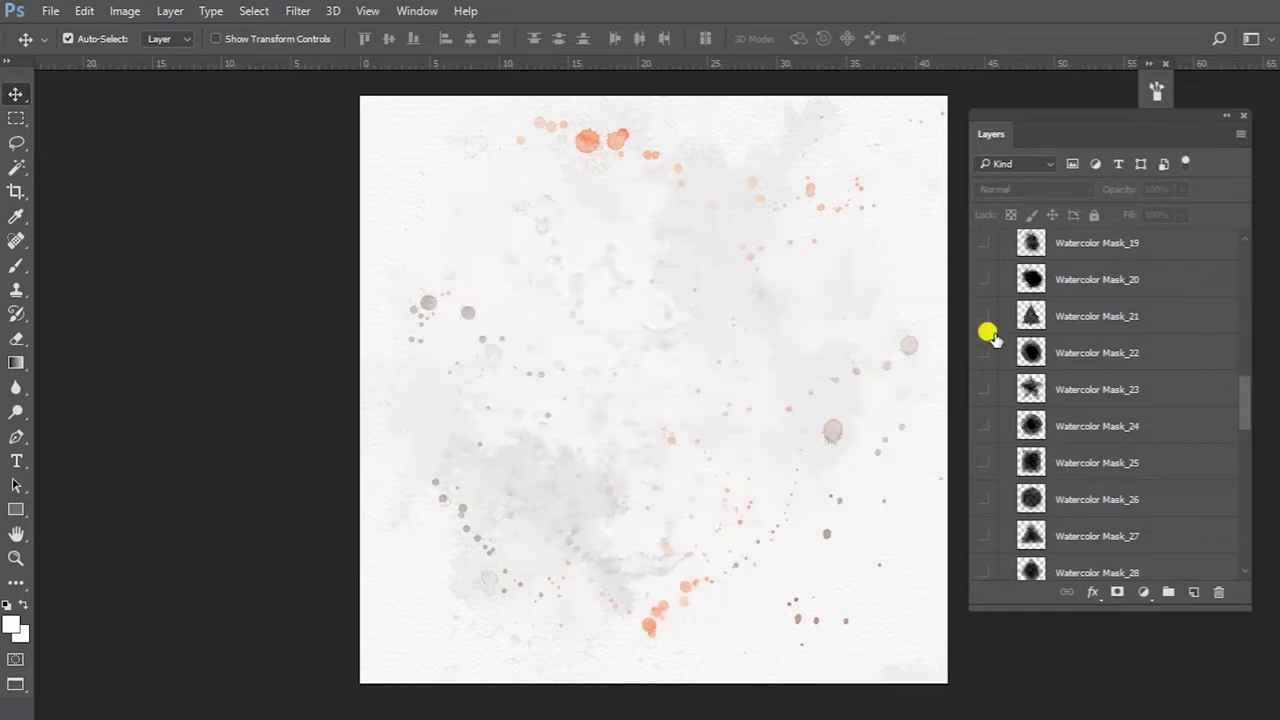
pyautogui.click(980, 316)
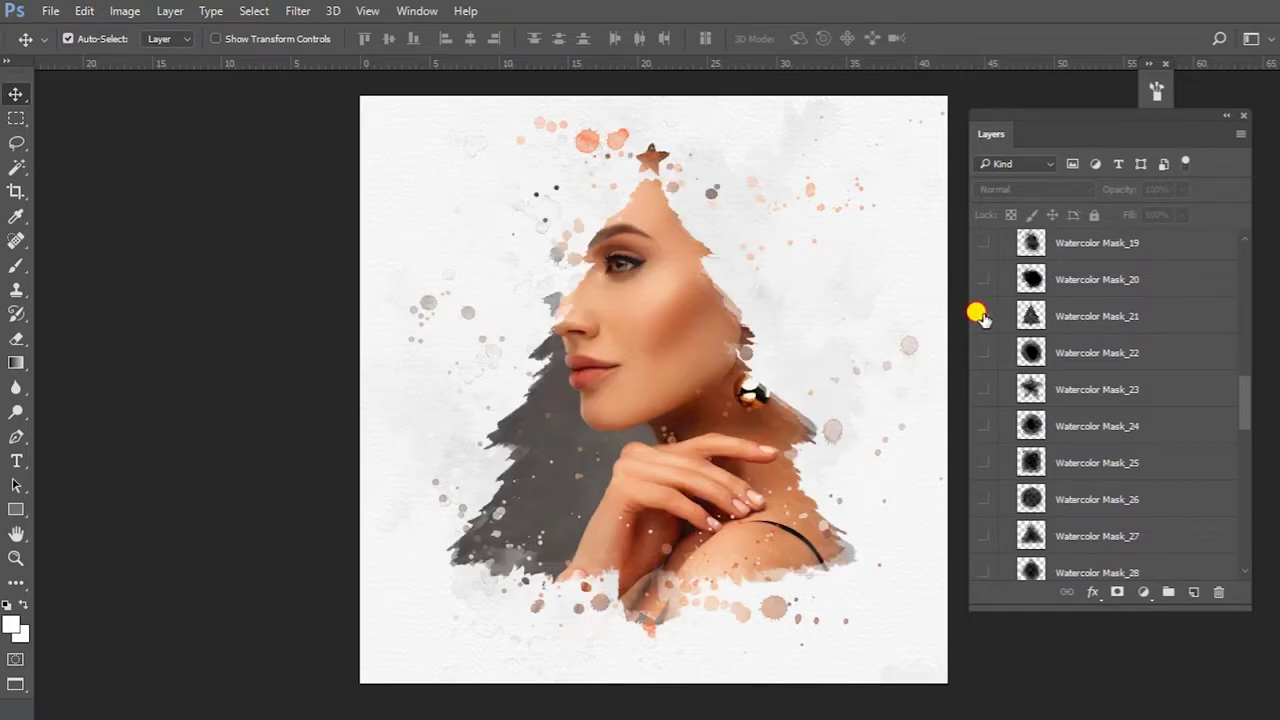
pyautogui.click(980, 316)
pyautogui.click(980, 354)
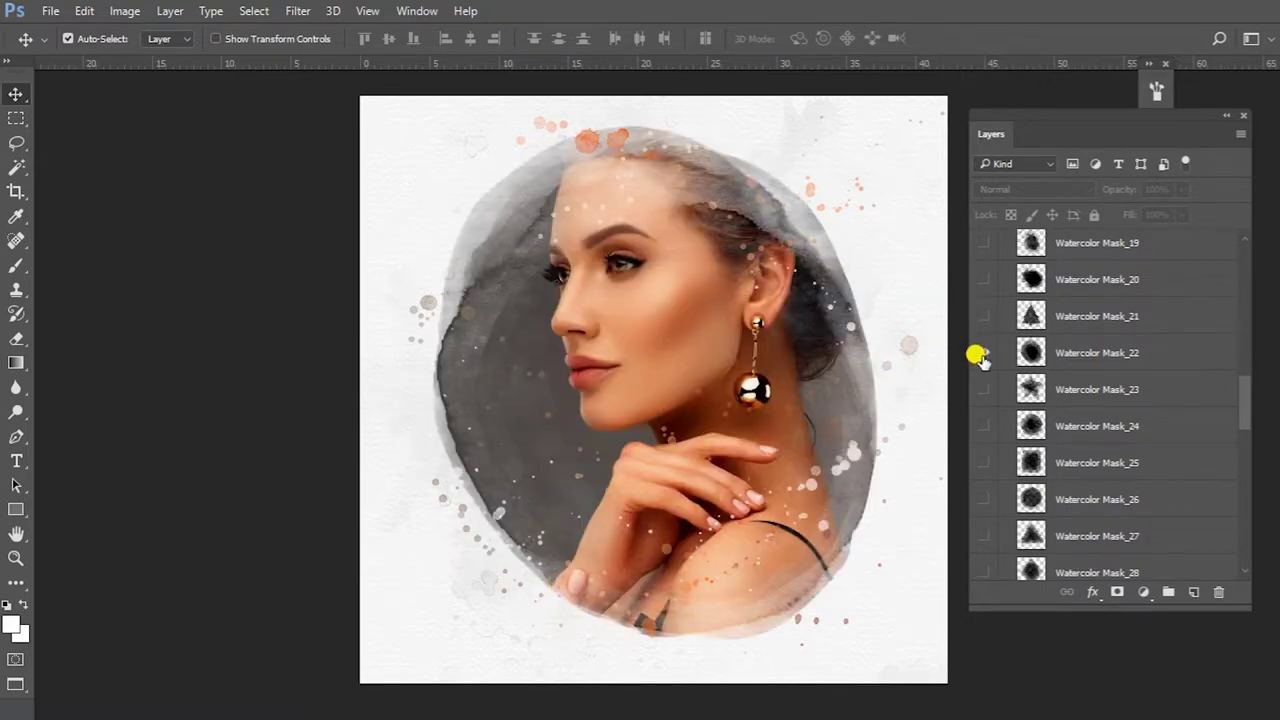
pyautogui.click(981, 353)
pyautogui.click(980, 389)
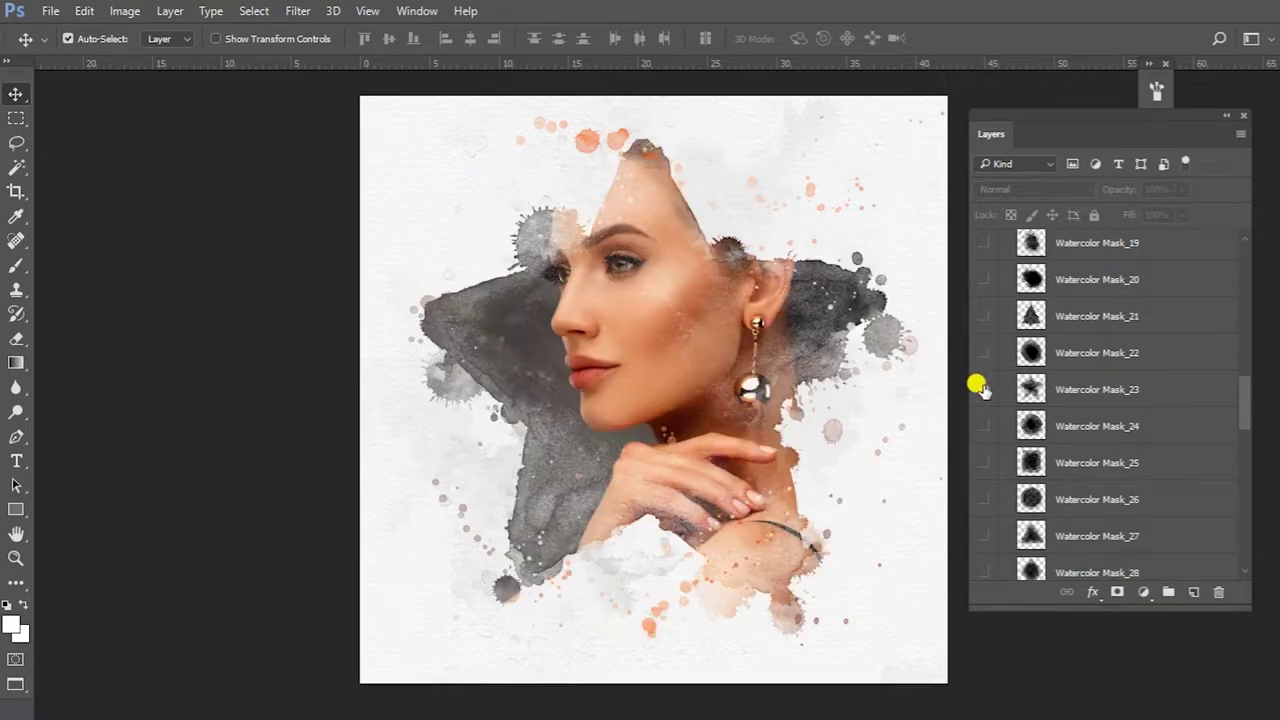
pyautogui.click(981, 389)
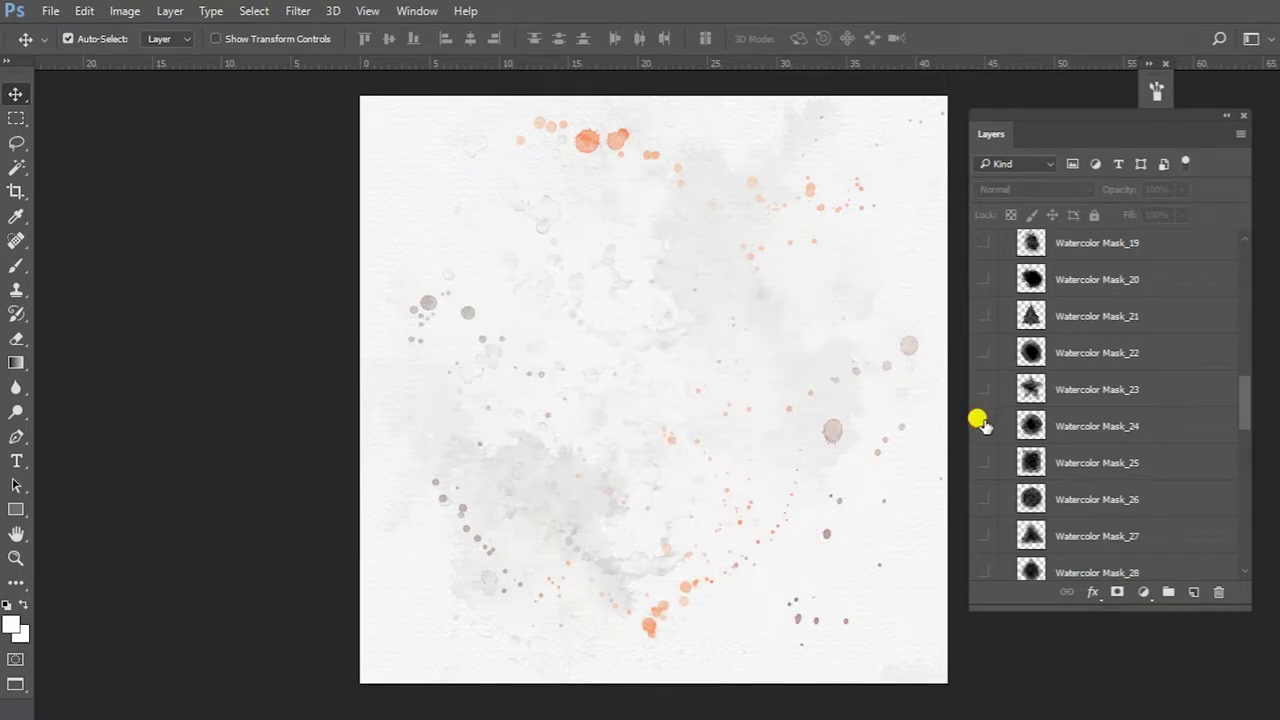
pyautogui.click(982, 425)
pyautogui.moveTo(1242, 385); pyautogui.dragTo(1246, 414)
# Preview Masks 25, 26, 28 and the dripping Mask_50, then scroll back to the top
pyautogui.click(981, 250)
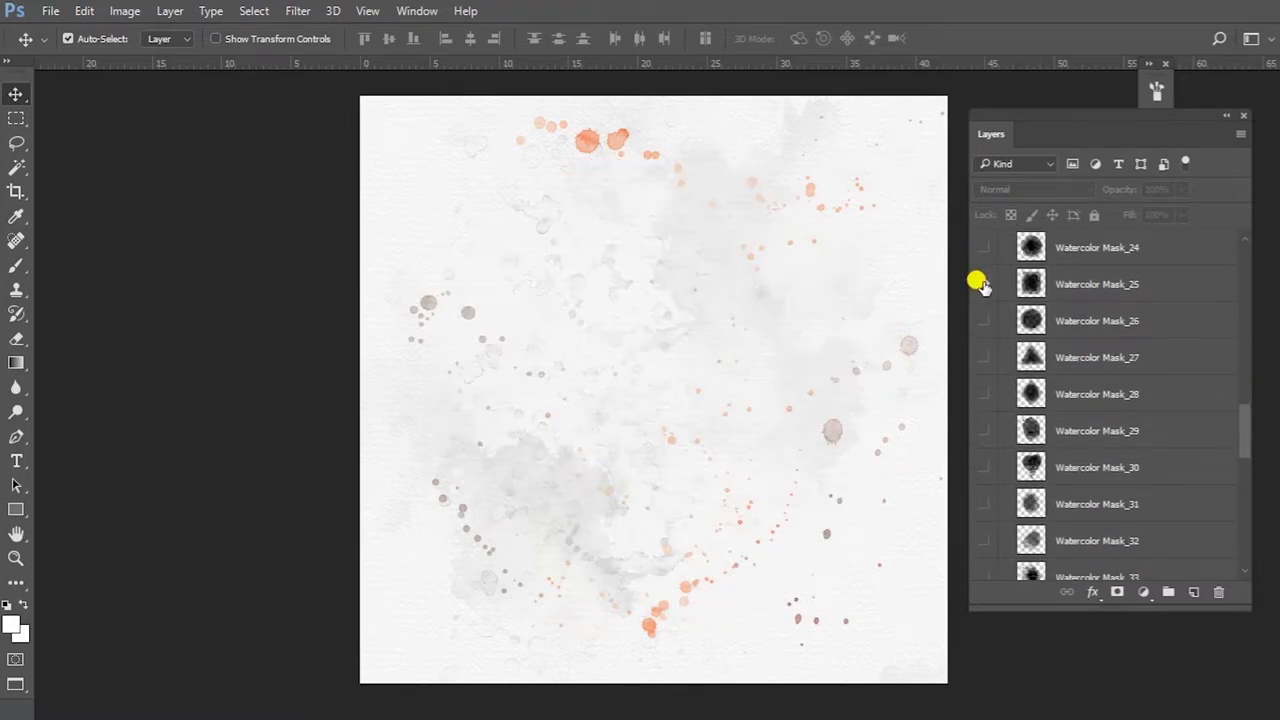
pyautogui.click(983, 284)
pyautogui.click(982, 284)
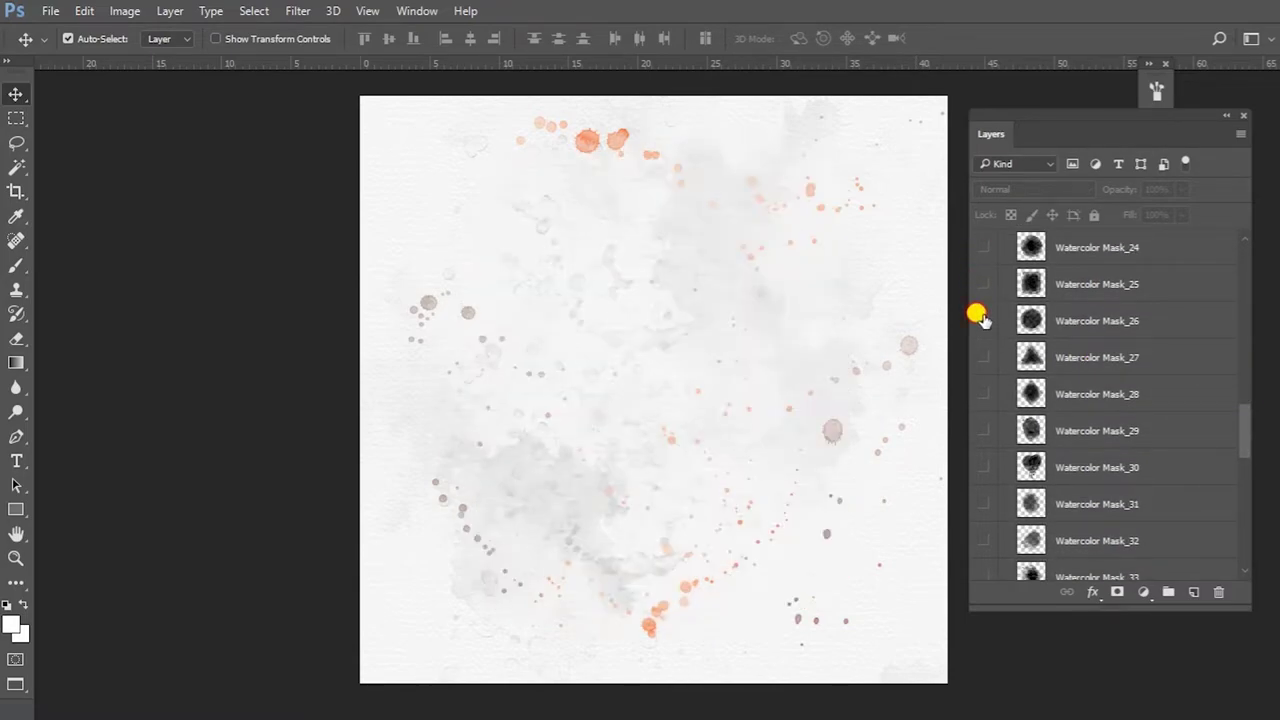
pyautogui.click(982, 320)
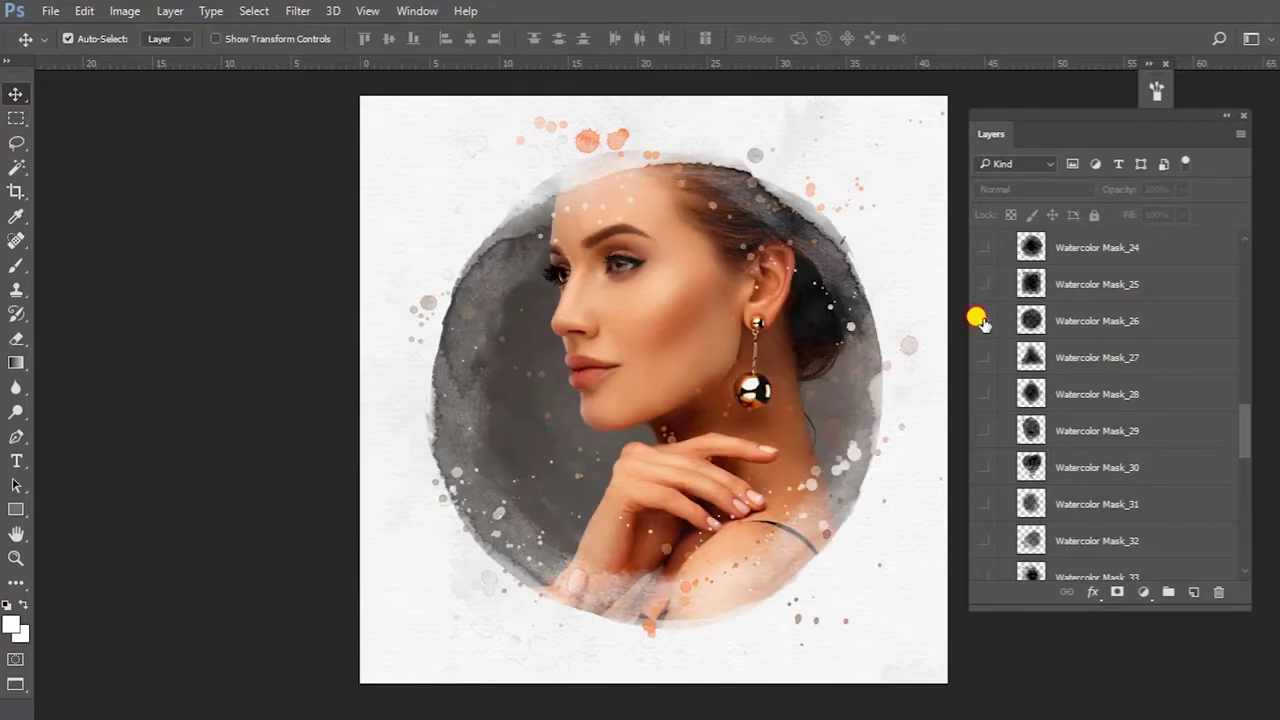
pyautogui.click(982, 320)
pyautogui.click(983, 394)
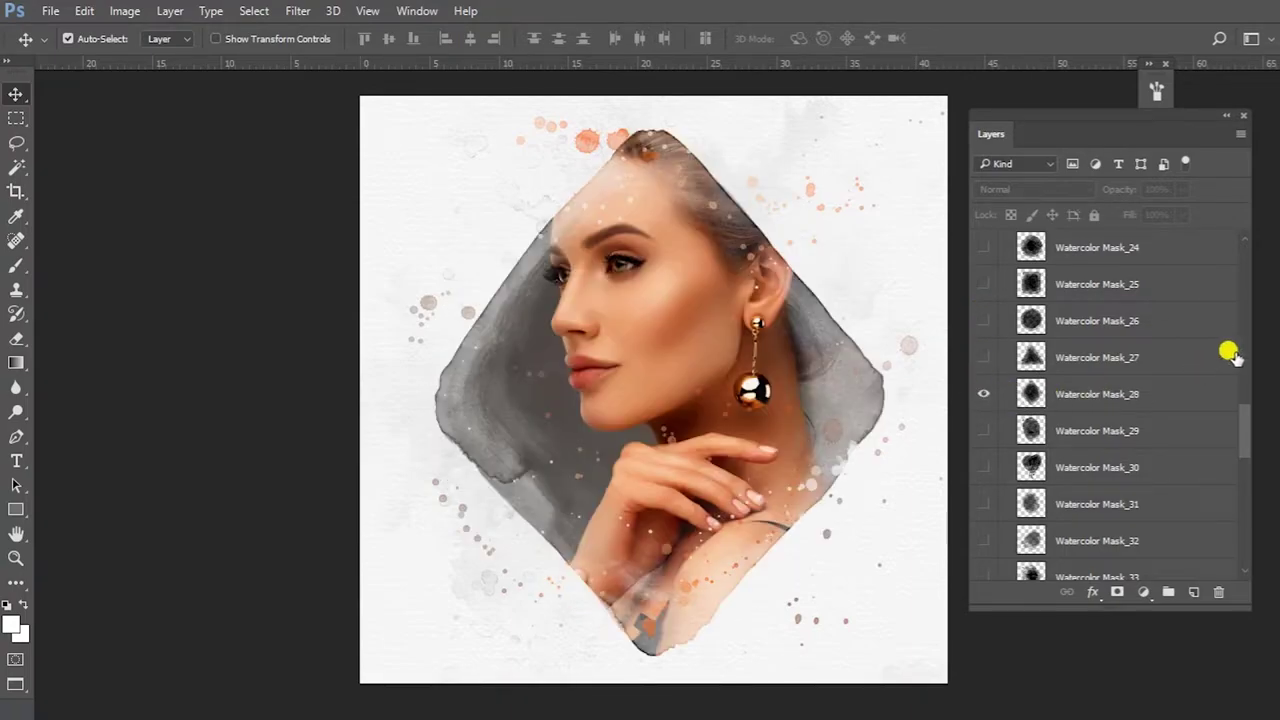
pyautogui.moveTo(1247, 422); pyautogui.dragTo(1249, 434)
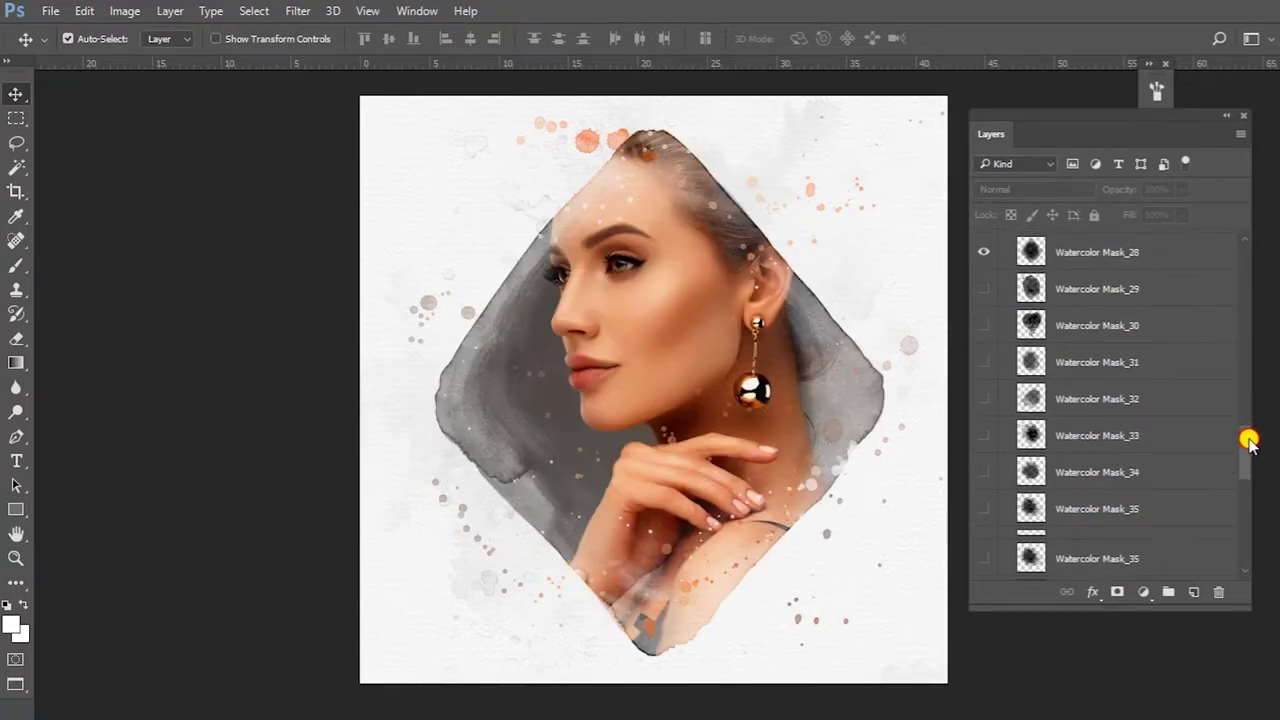
pyautogui.click(982, 252)
pyautogui.scroll(-5, 970, 500)
pyautogui.click(983, 566)
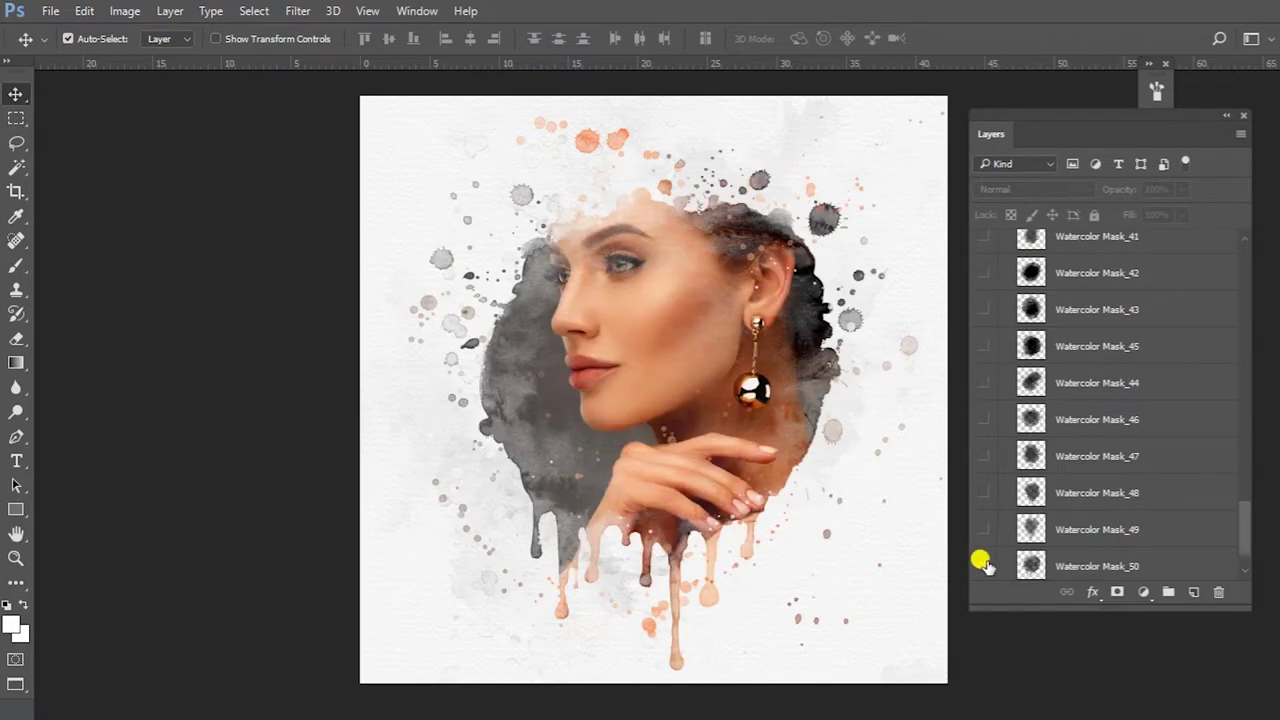
pyautogui.scroll(-2, 983, 560)
pyautogui.click(983, 504)
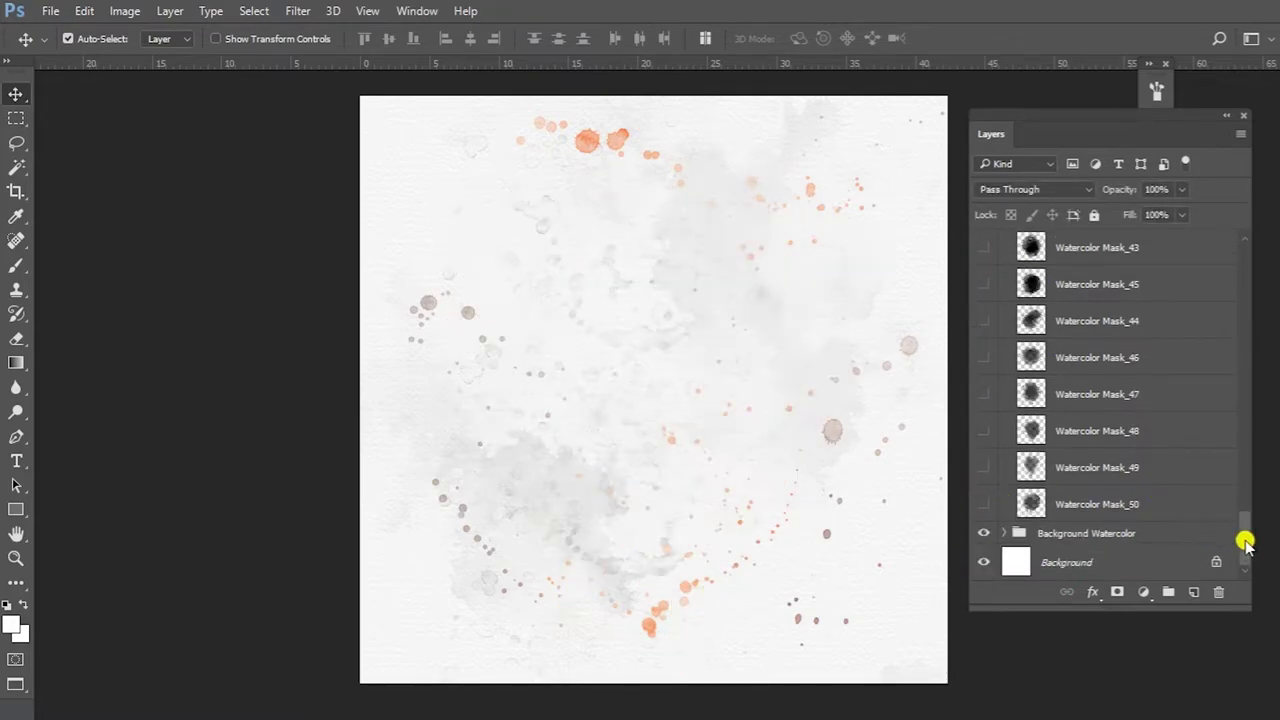
pyautogui.moveTo(1246, 541); pyautogui.dragTo(1234, 286)
# Switch the visible mask to Watercolor Mask_2, hiding Mask_3
pyautogui.click(985, 518)
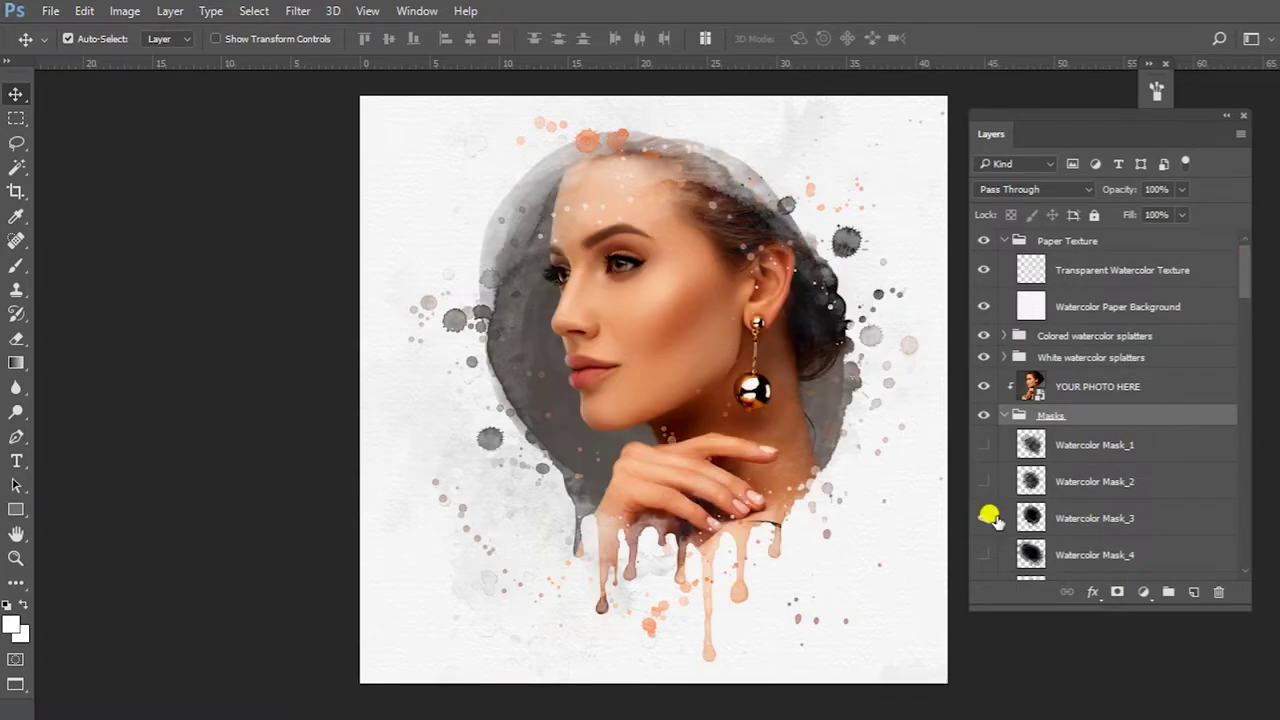
pyautogui.click(983, 481)
pyautogui.click(983, 518)
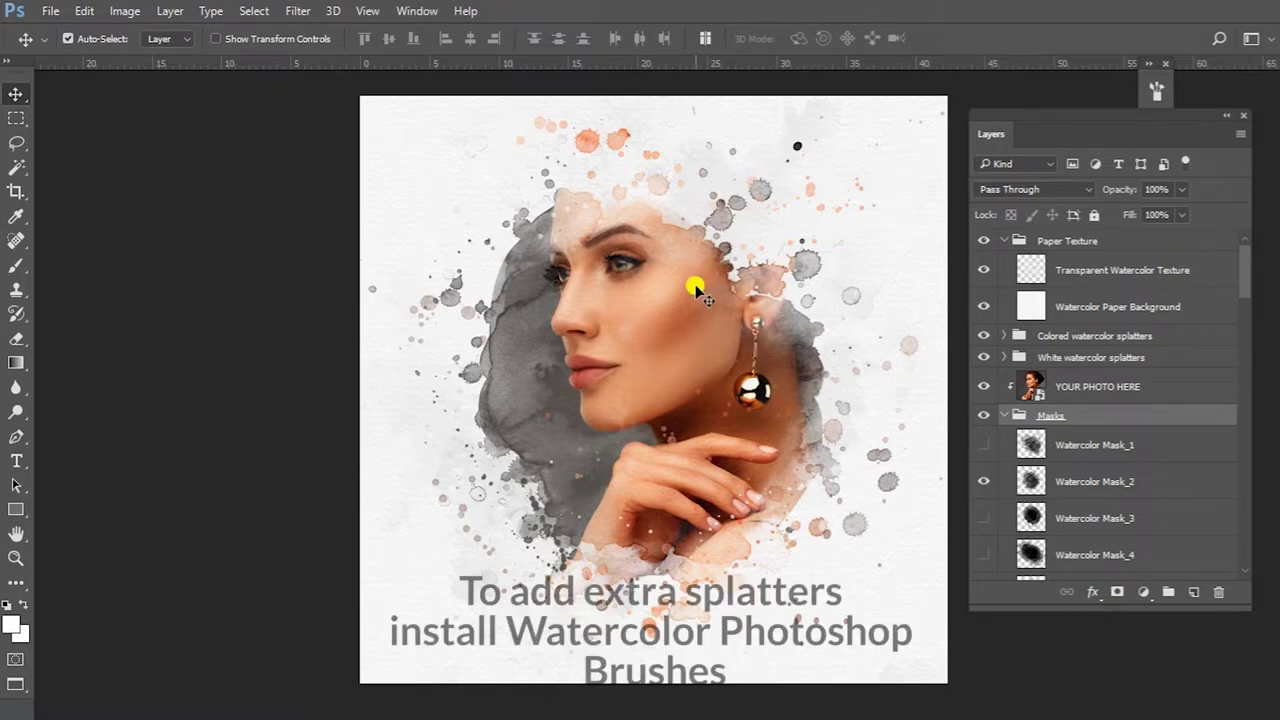
# Open the Watercolor Mask Photoshop Brushes file from UPLOAD > MASTER watercolor painting effect
pyautogui.click(44, 14)
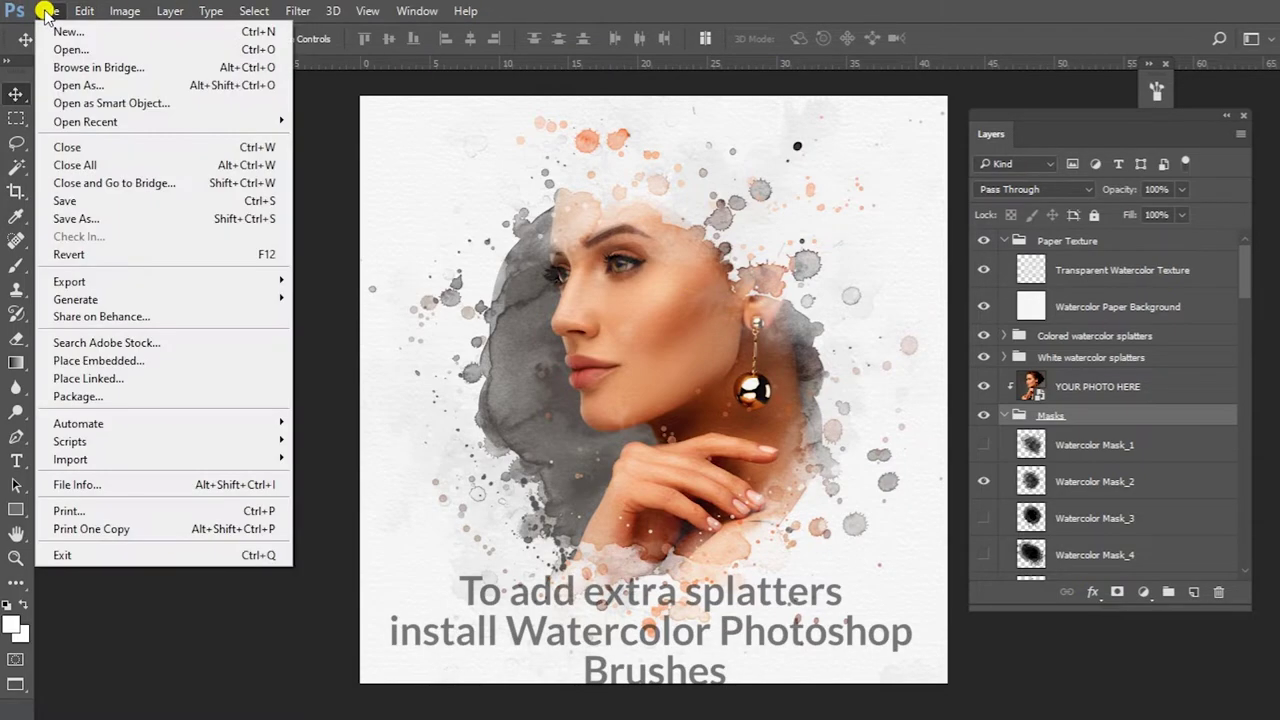
pyautogui.click(52, 41)
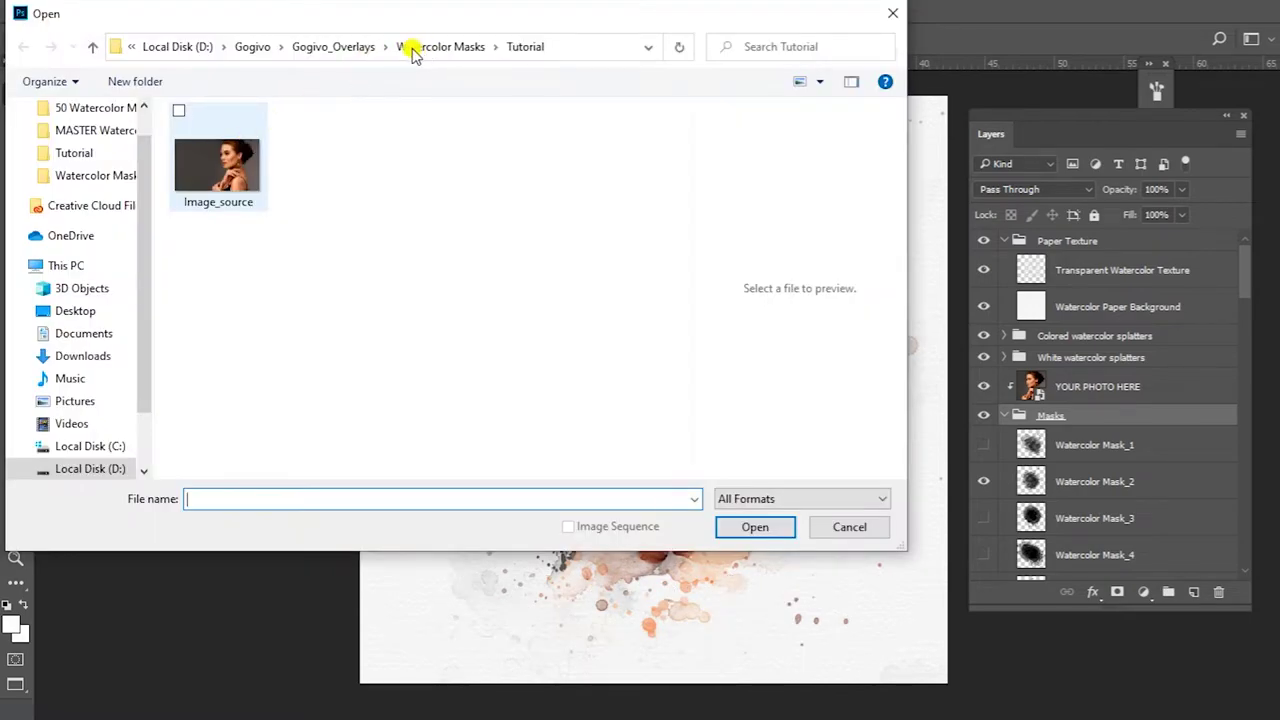
pyautogui.click(447, 50)
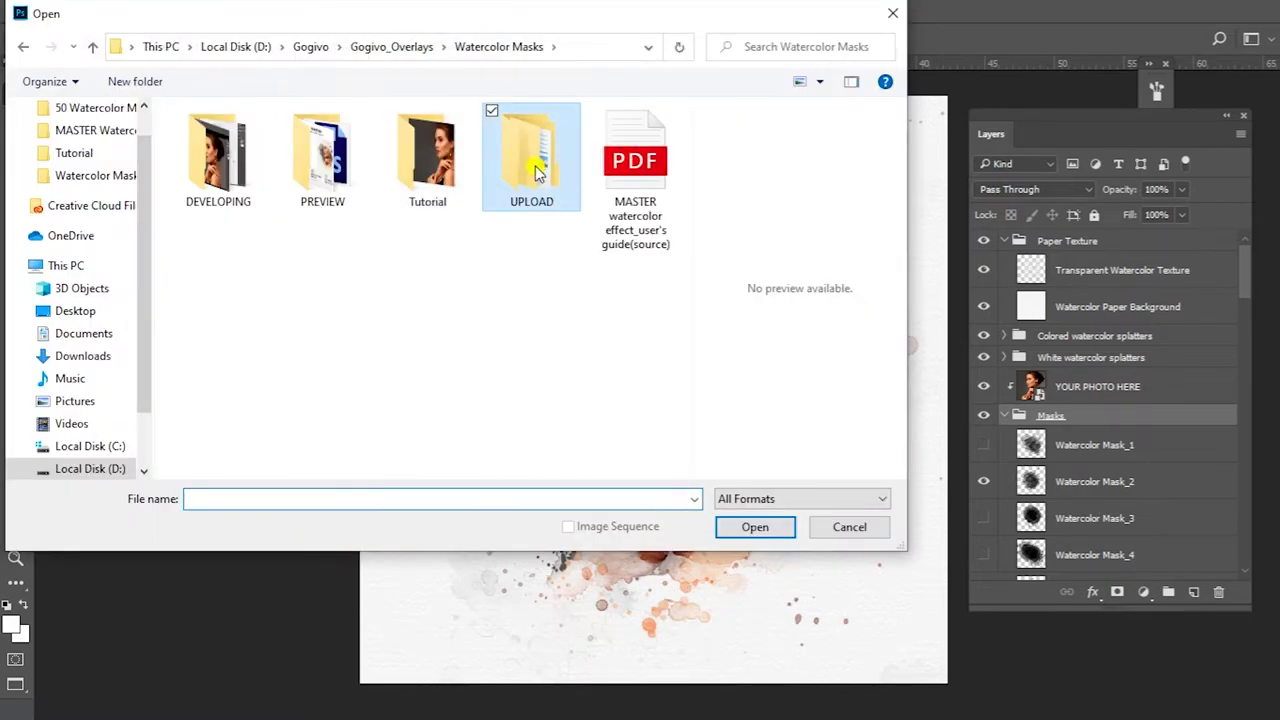
pyautogui.doubleClick(533, 160)
pyautogui.doubleClick(262, 137)
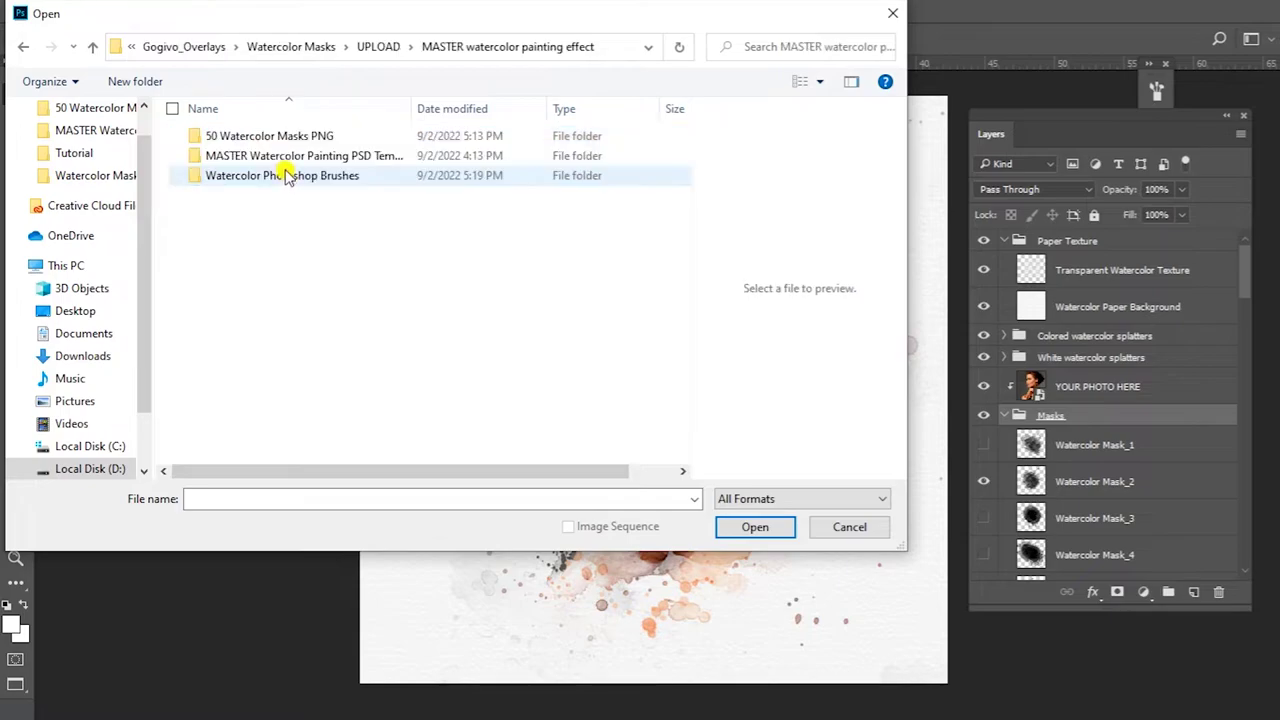
pyautogui.doubleClick(290, 177)
pyautogui.click(280, 140)
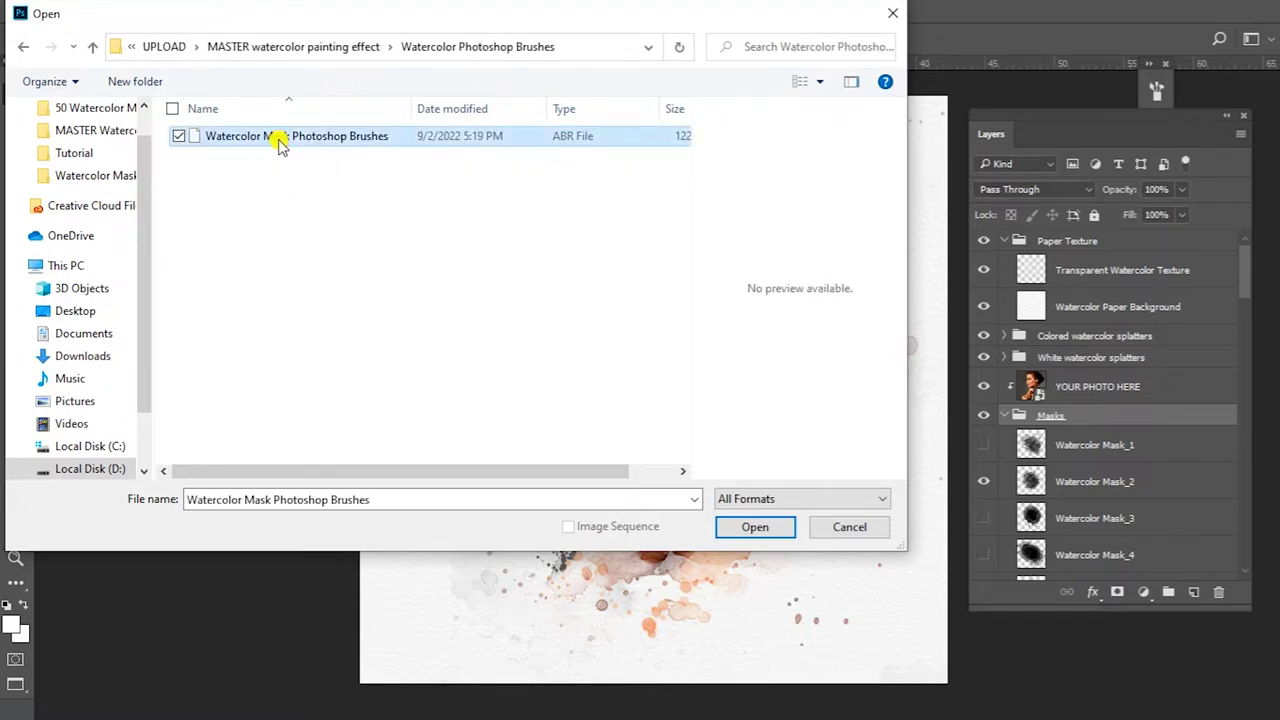
pyautogui.click(755, 527)
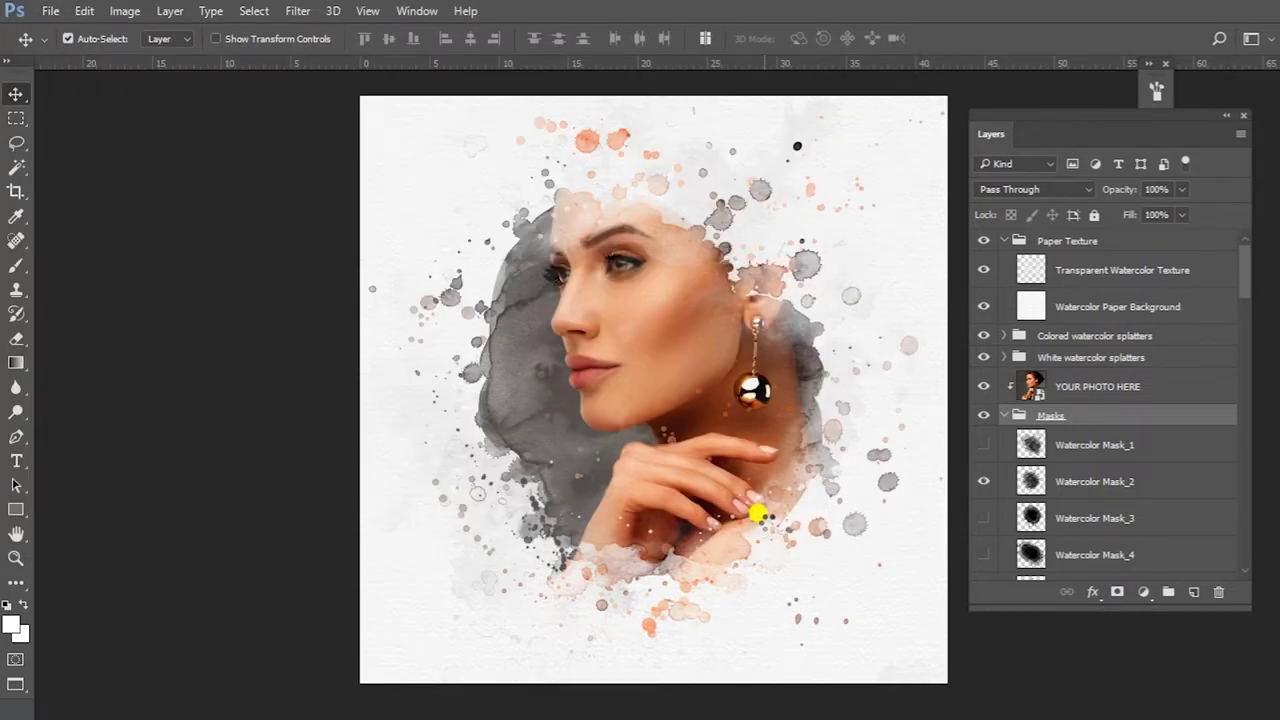
# Select the Brush tool with the 2453 px splatter preset and target Watercolor Mask_2
pyautogui.click(16, 265)
pyautogui.click(103, 40)
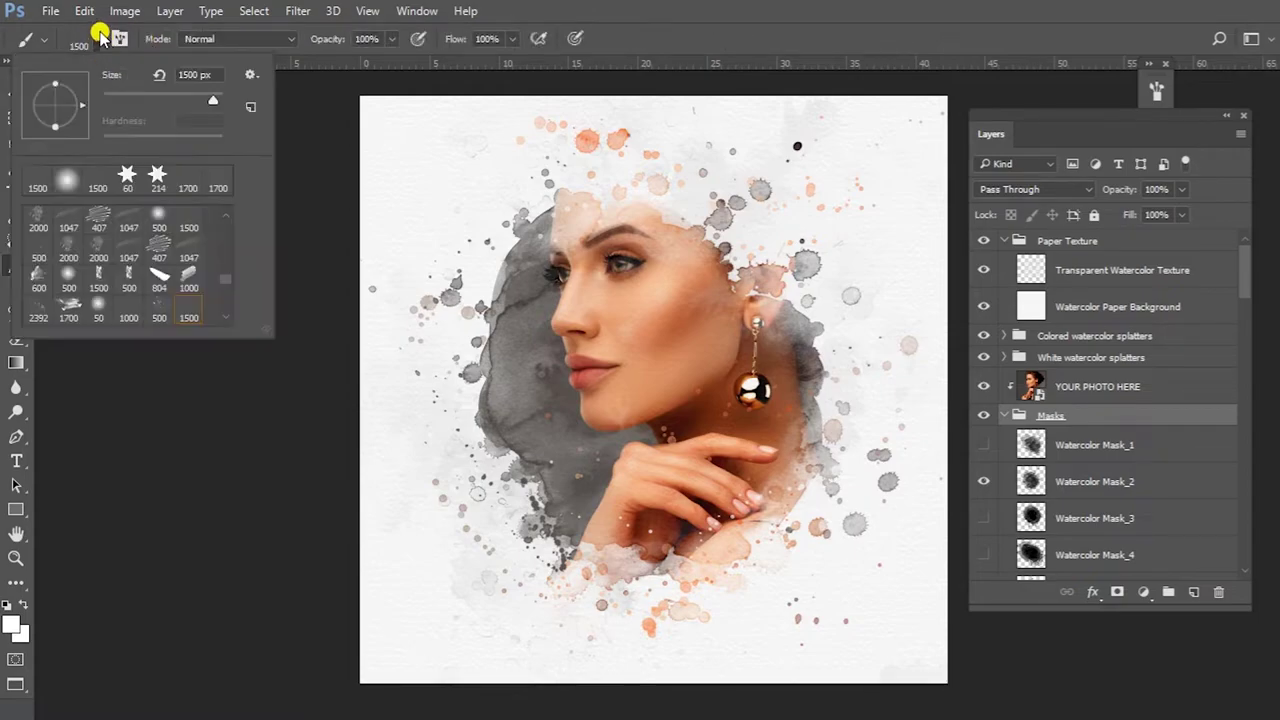
pyautogui.scroll(-3, 224, 295)
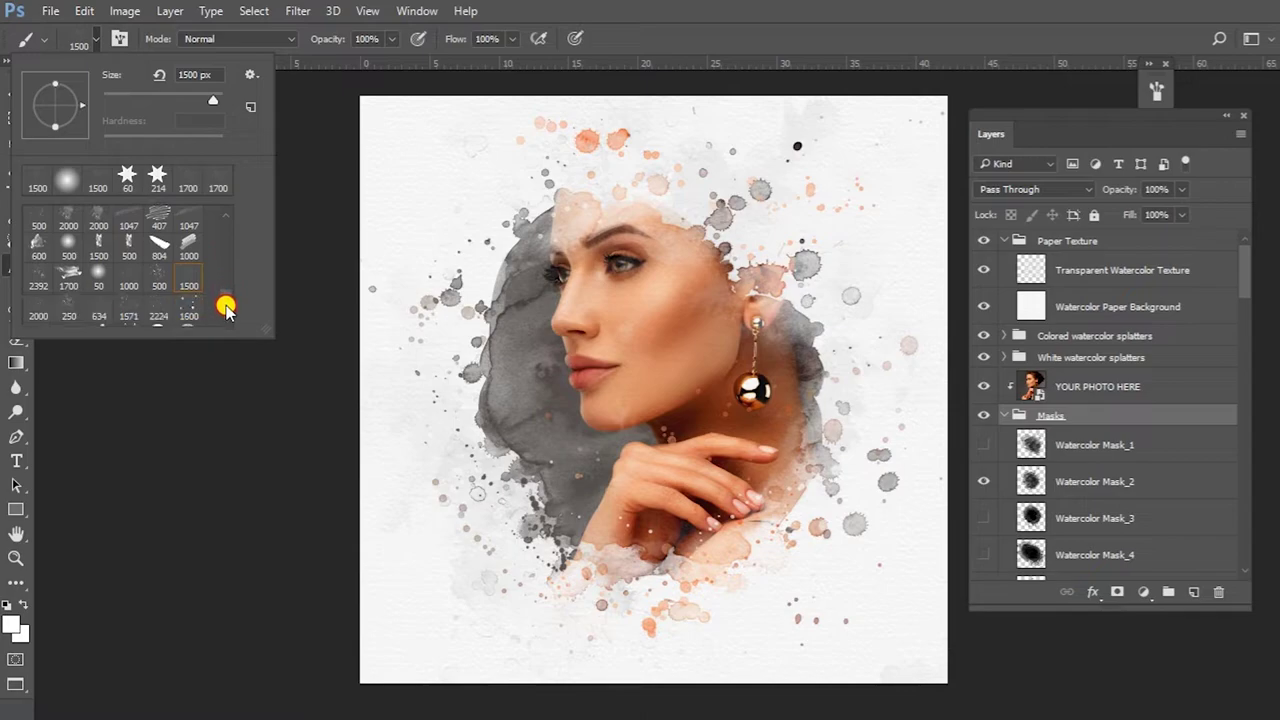
pyautogui.scroll(-3, 223, 315)
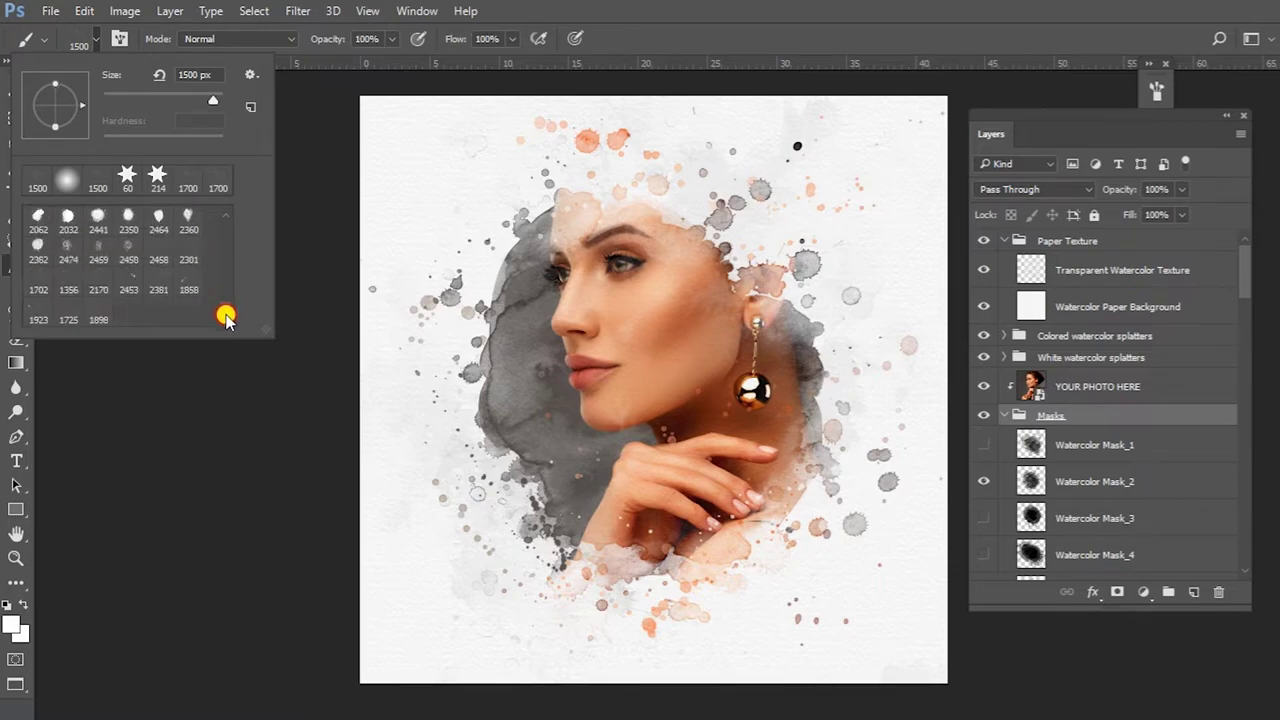
pyautogui.click(128, 284)
pyautogui.click(1062, 485)
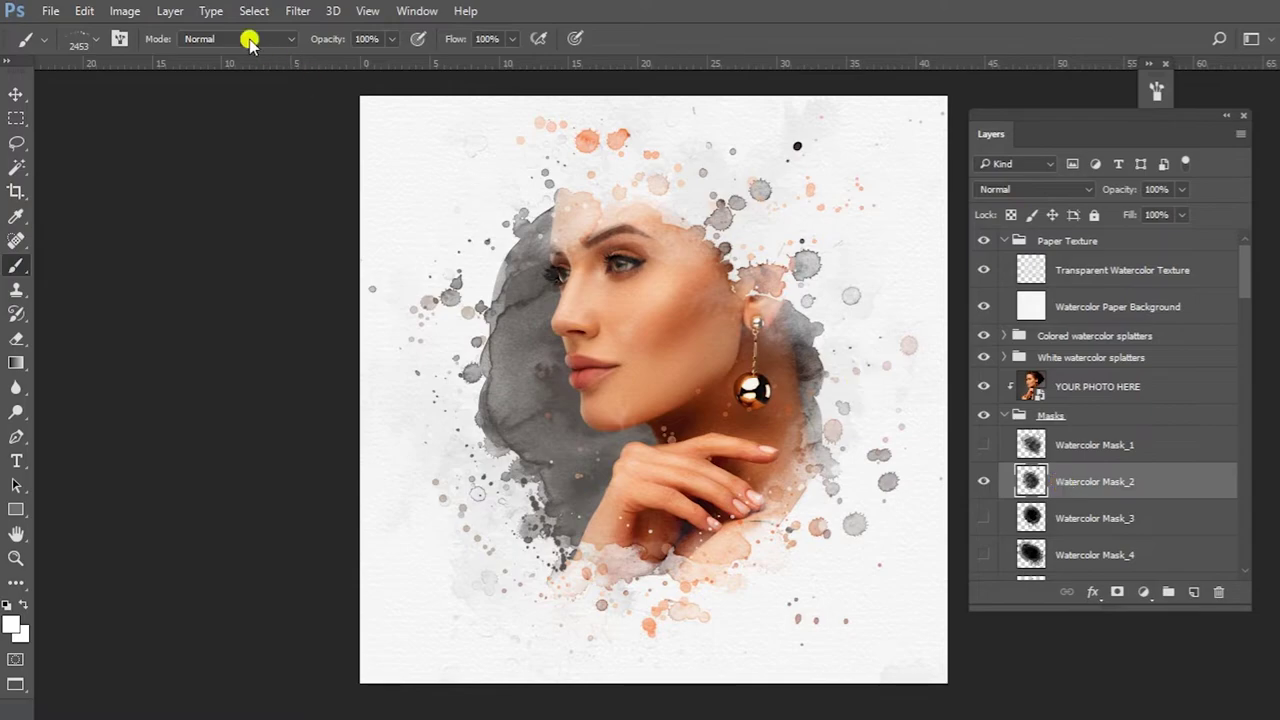
pyautogui.click(170, 11)
pyautogui.moveTo(300, 26)
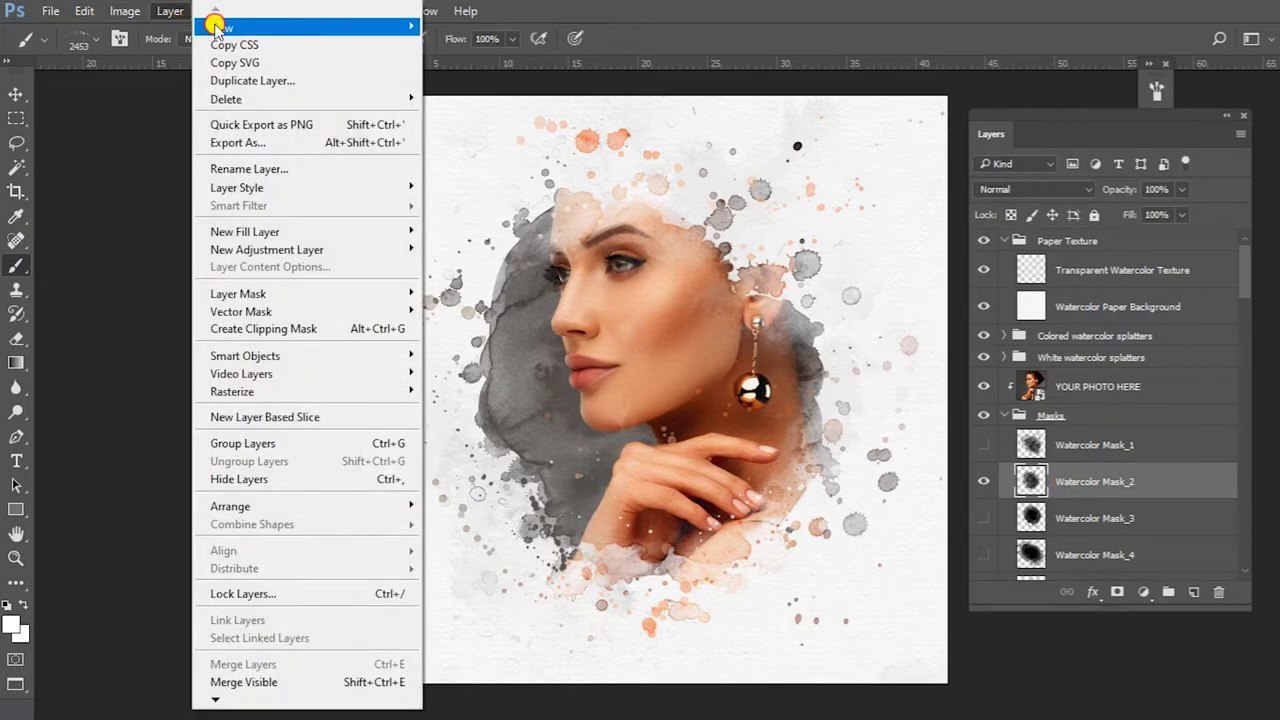
pyautogui.click(460, 26)
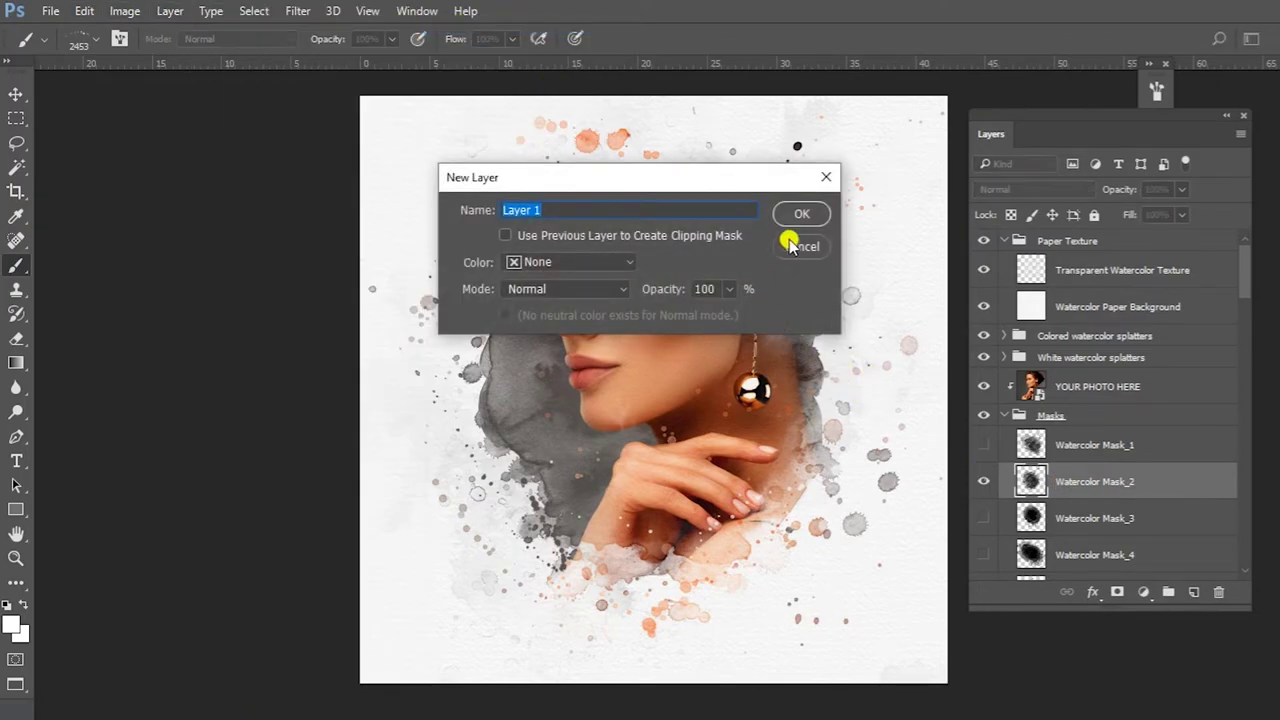
pyautogui.click(801, 214)
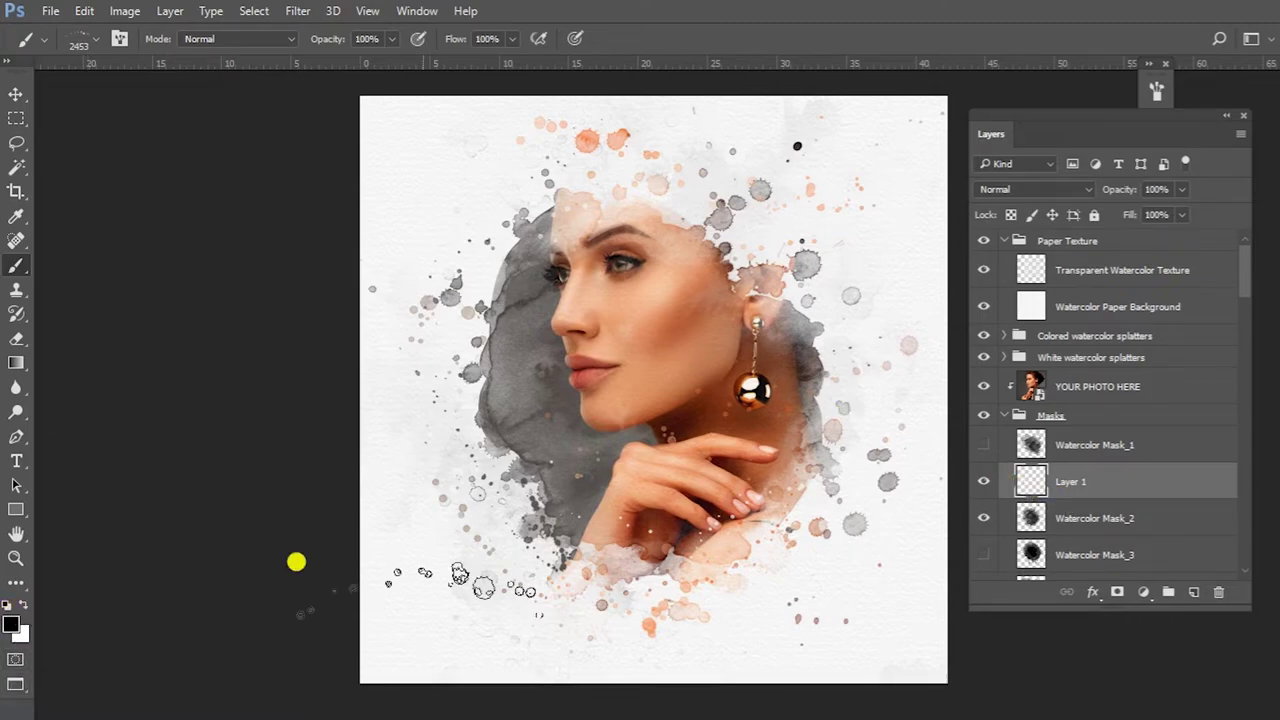
pyautogui.press(']')
pyautogui.press(']')
pyautogui.press(']')
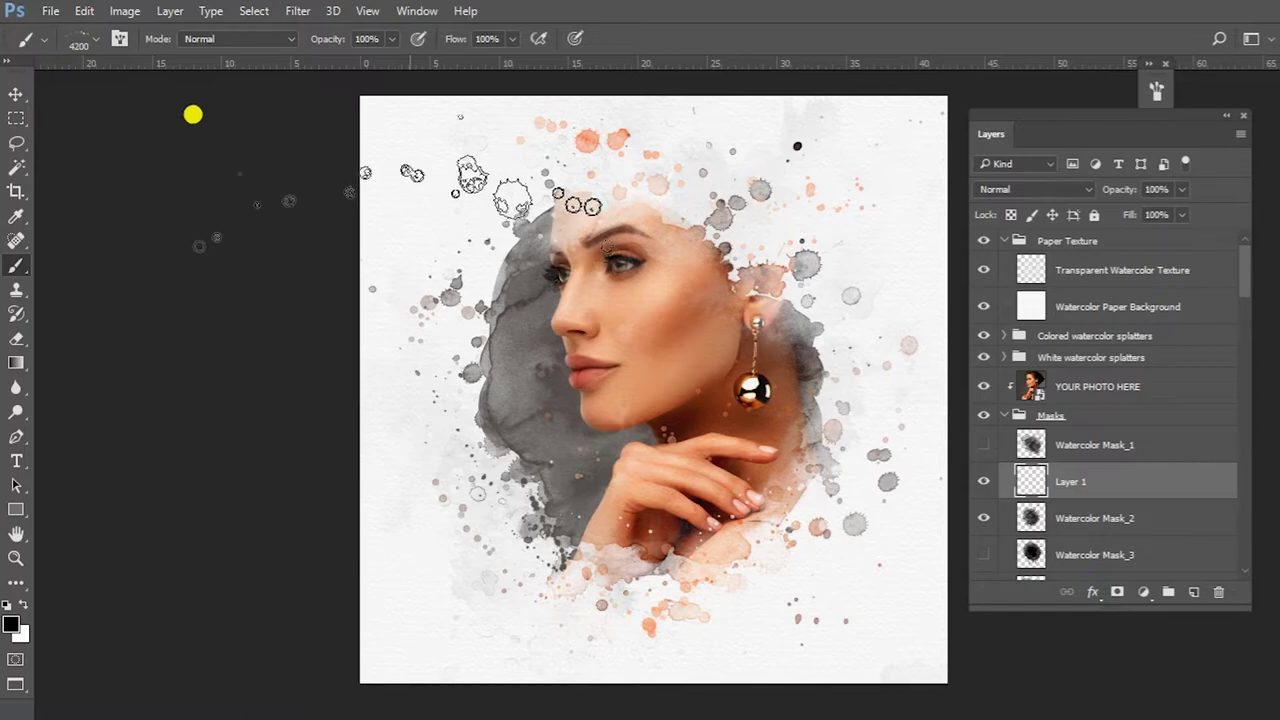
pyautogui.press(']')
pyautogui.press(']')
pyautogui.press(']')
pyautogui.click(235, 300)
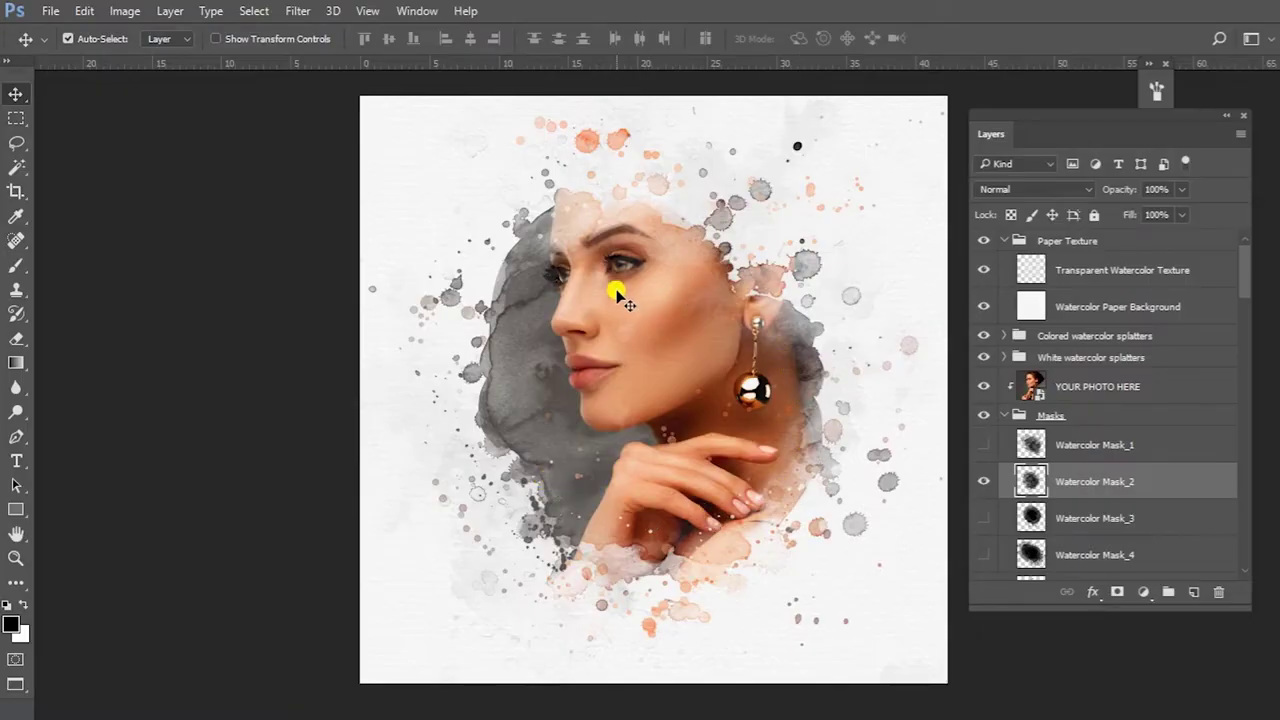
# Open Paper background_4 from the 50 Watercolor Masks PNG Paper Background folder
pyautogui.click(52, 10)
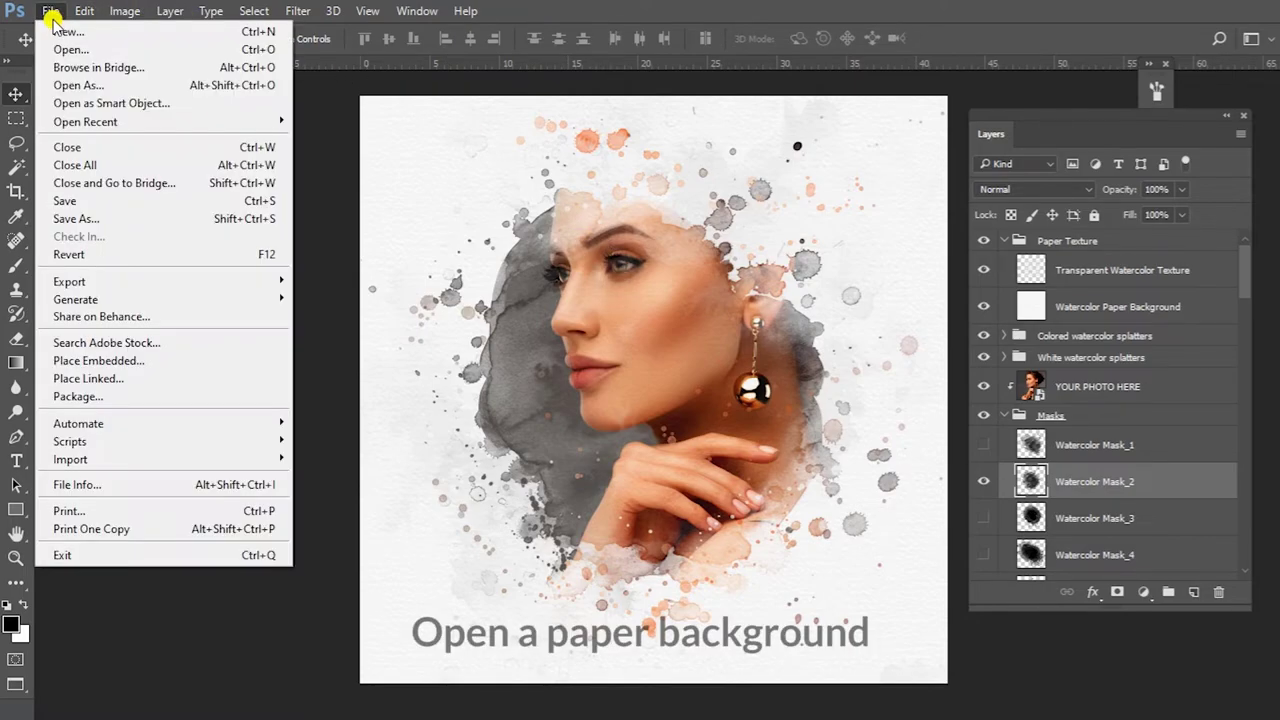
pyautogui.click(60, 46)
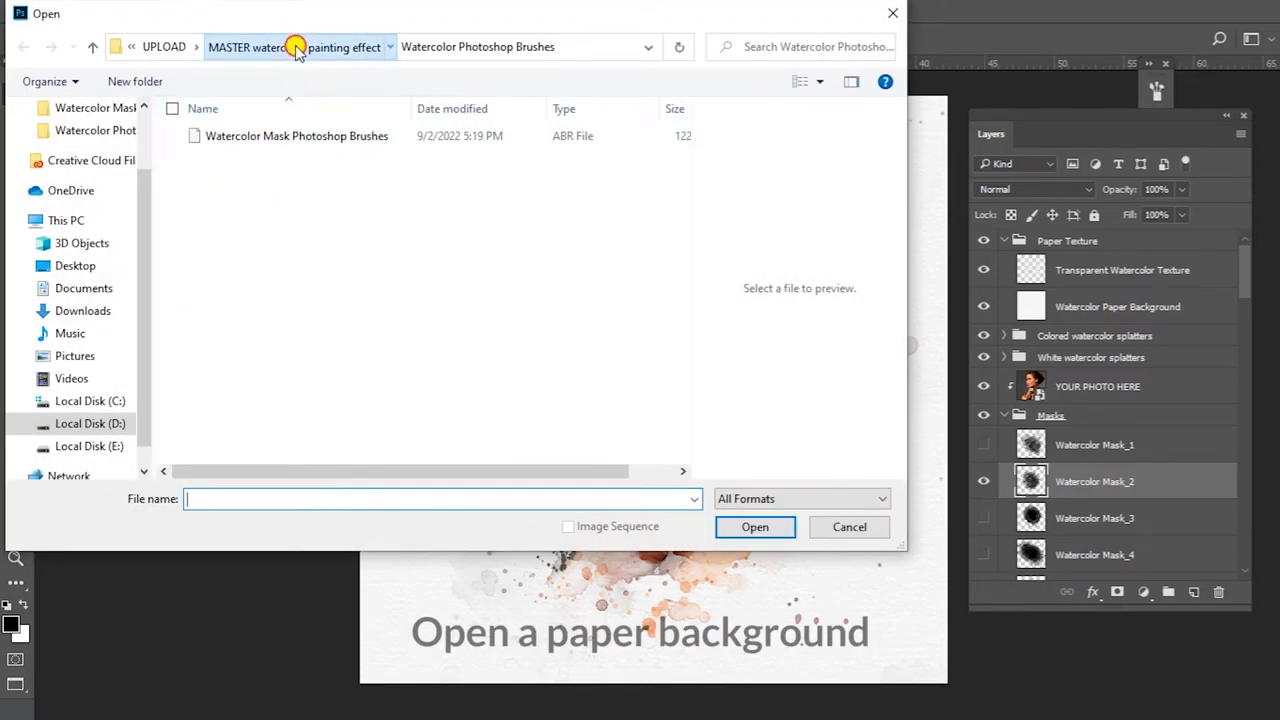
pyautogui.click(299, 46)
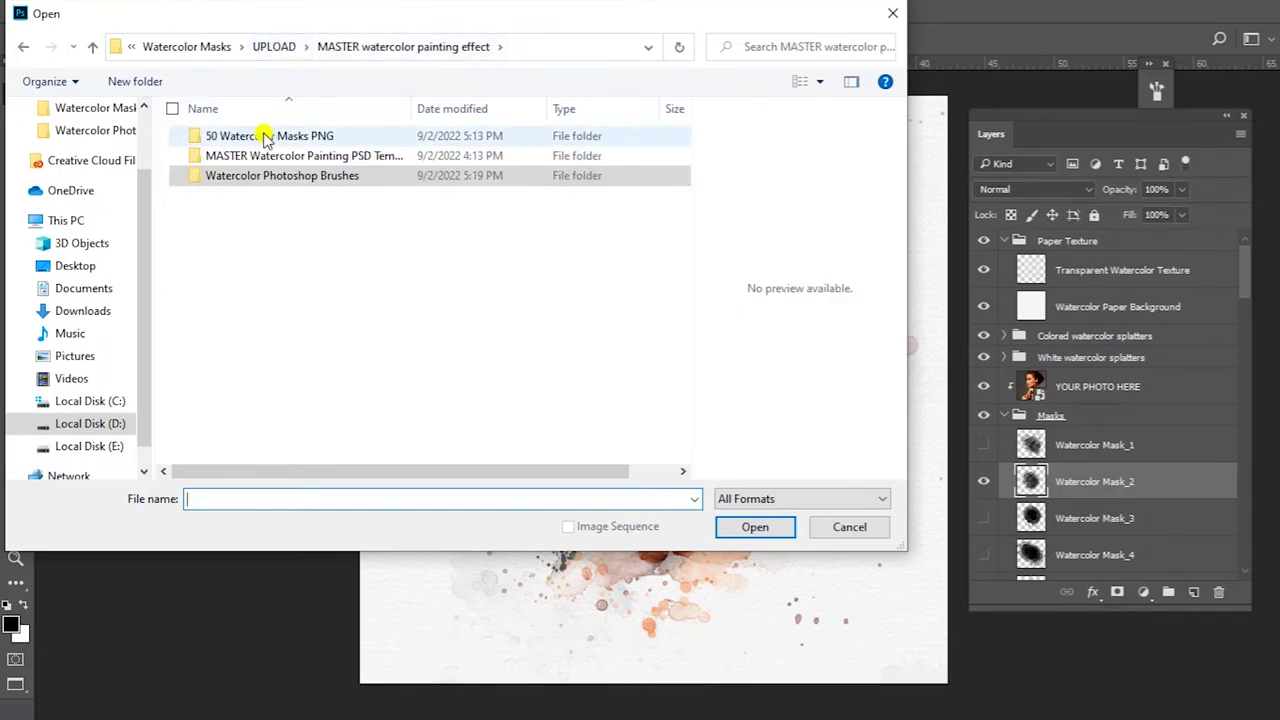
pyautogui.doubleClick(262, 140)
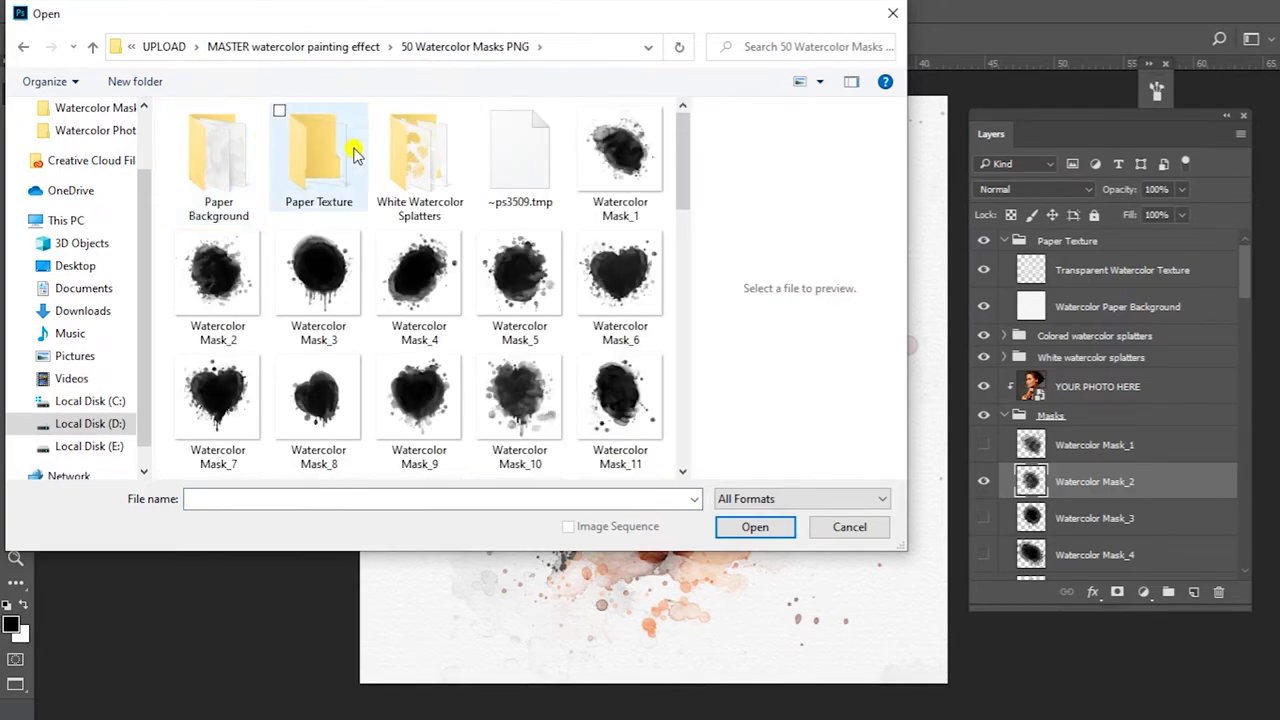
pyautogui.doubleClick(225, 176)
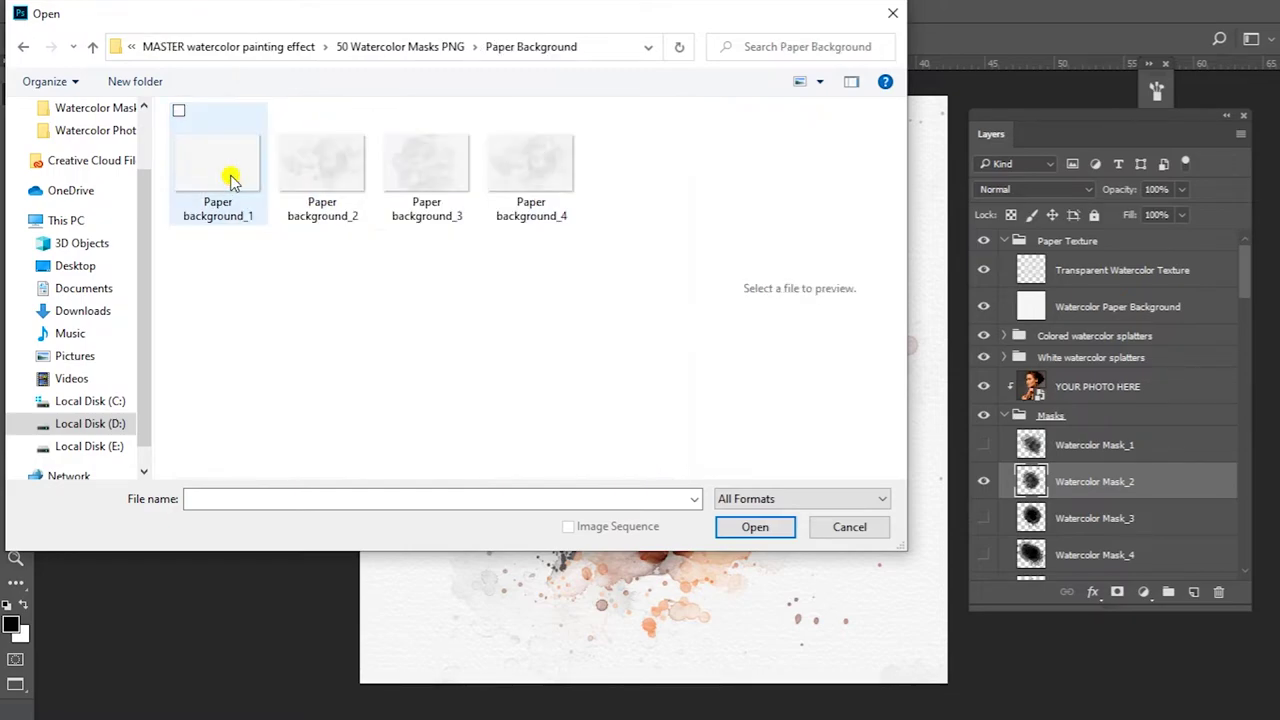
pyautogui.click(529, 185)
pyautogui.click(755, 526)
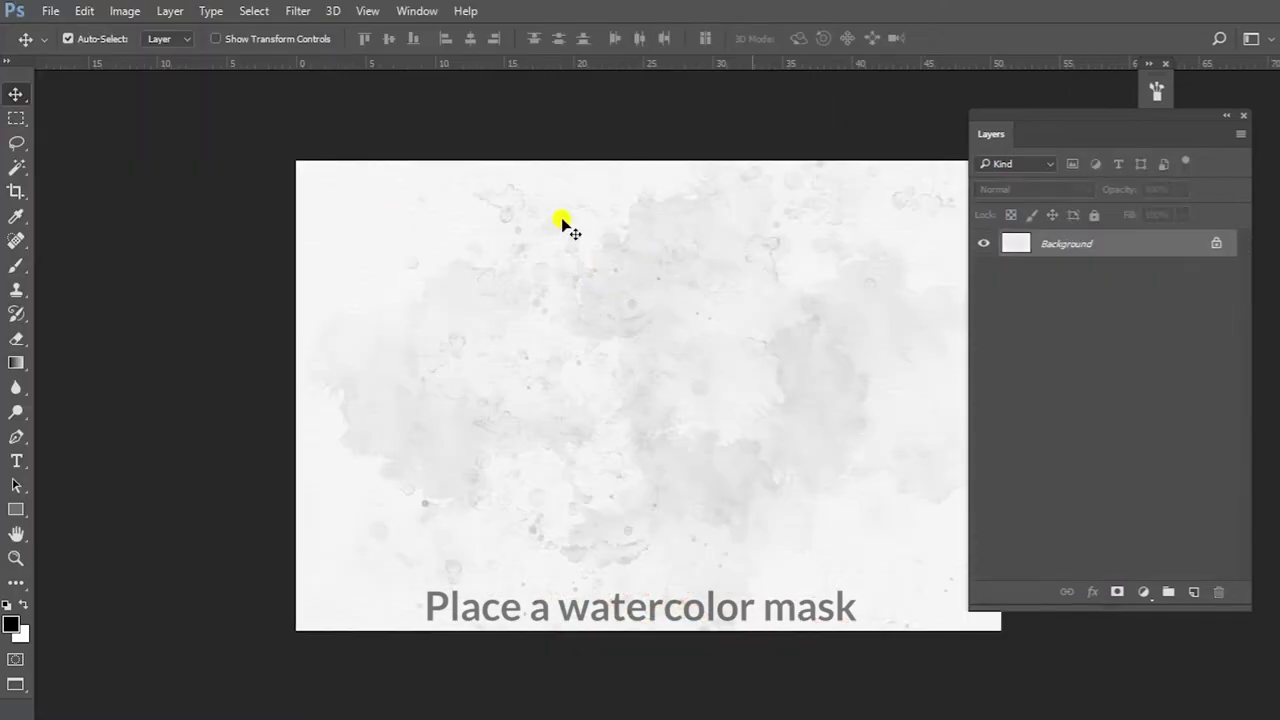
# Dock the Layers panel, then embed Watercolor Mask_1 and scale it to about 119%
pyautogui.press('h')
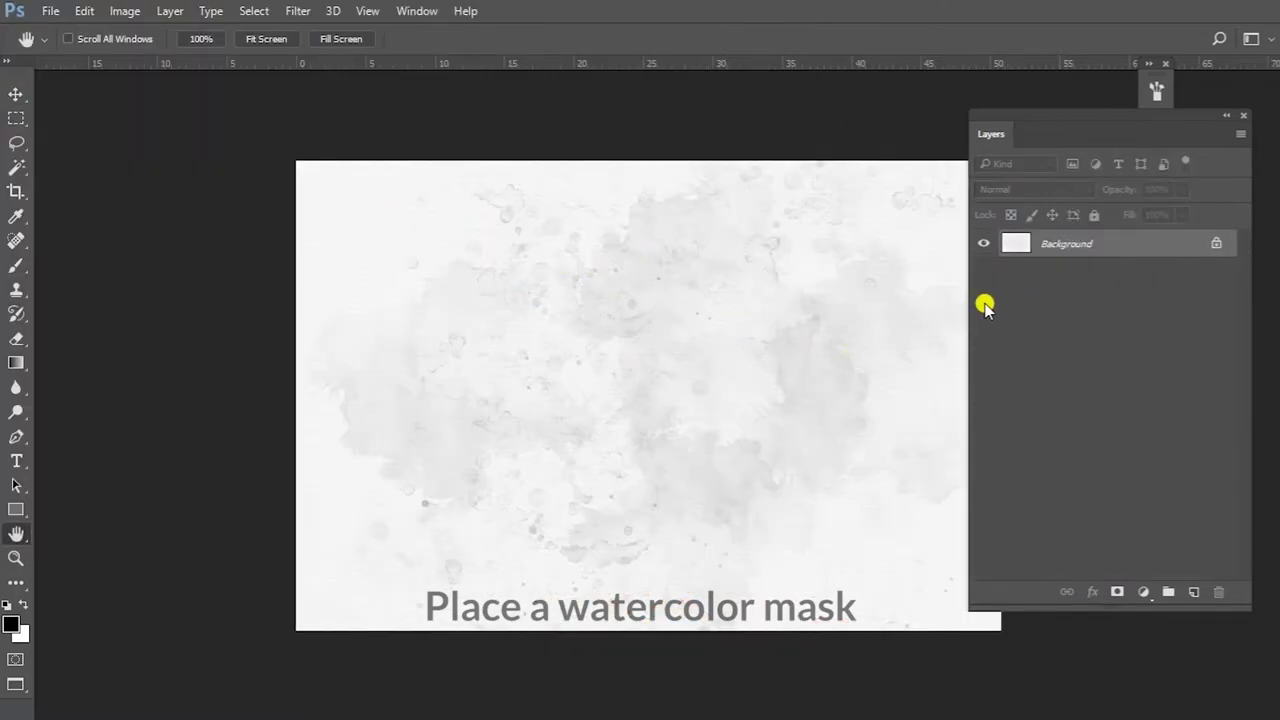
pyautogui.moveTo(1018, 136); pyautogui.dragTo(1059, 136)
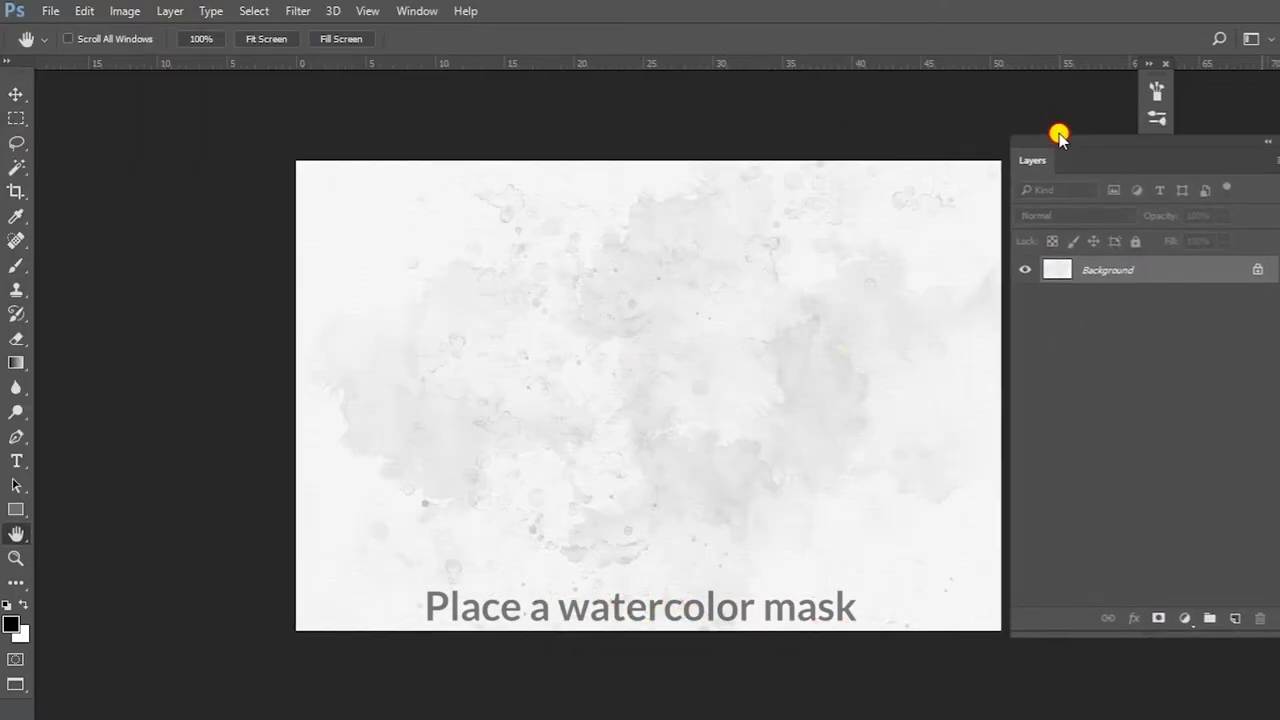
pyautogui.click(50, 11)
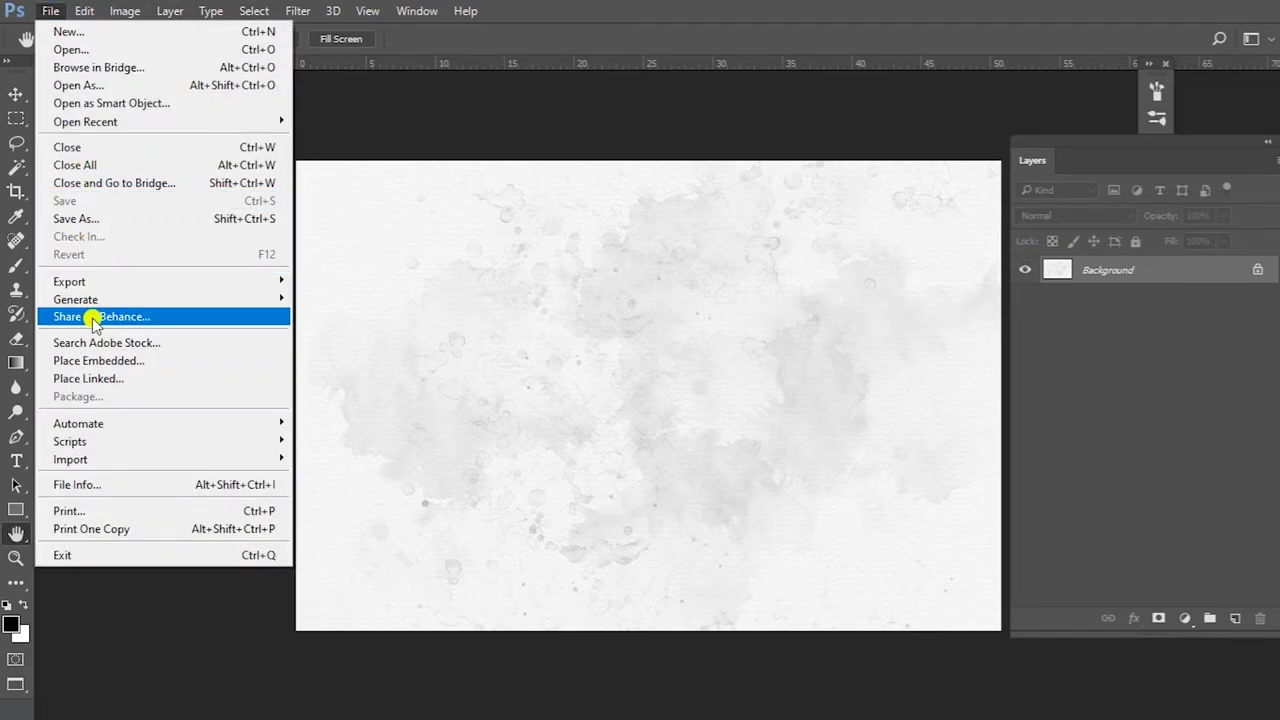
pyautogui.click(97, 360)
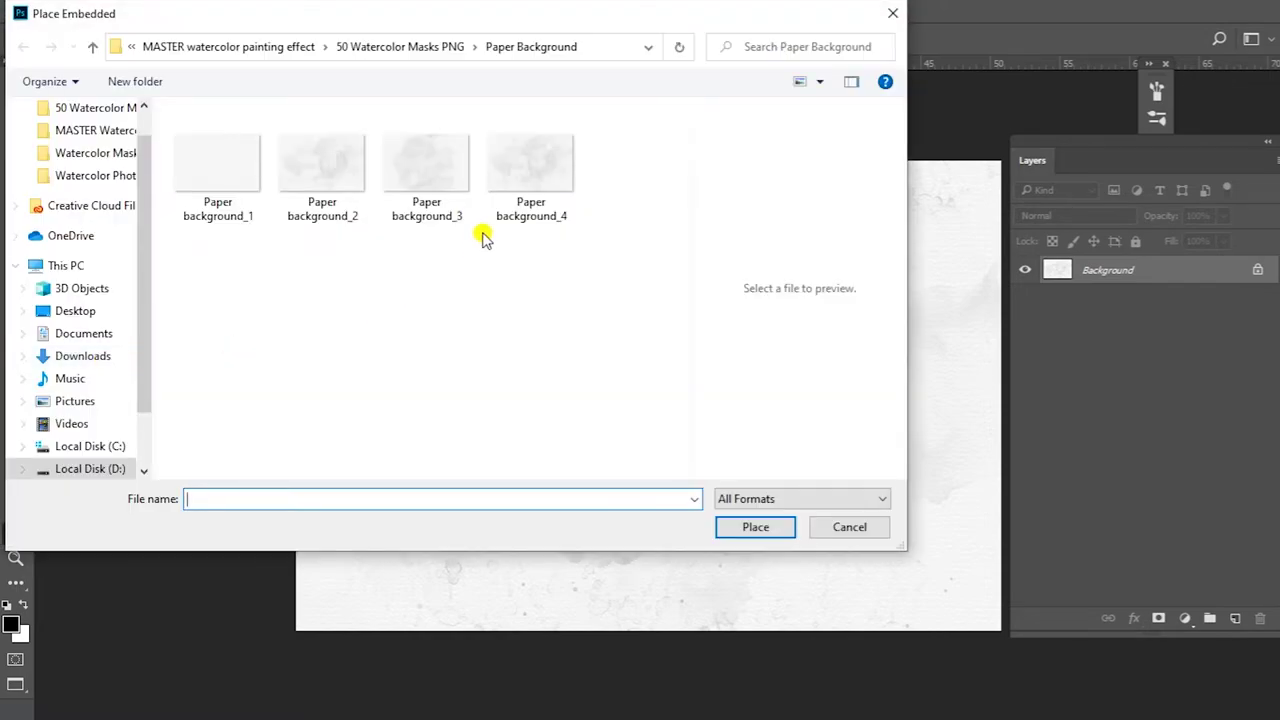
pyautogui.click(414, 46)
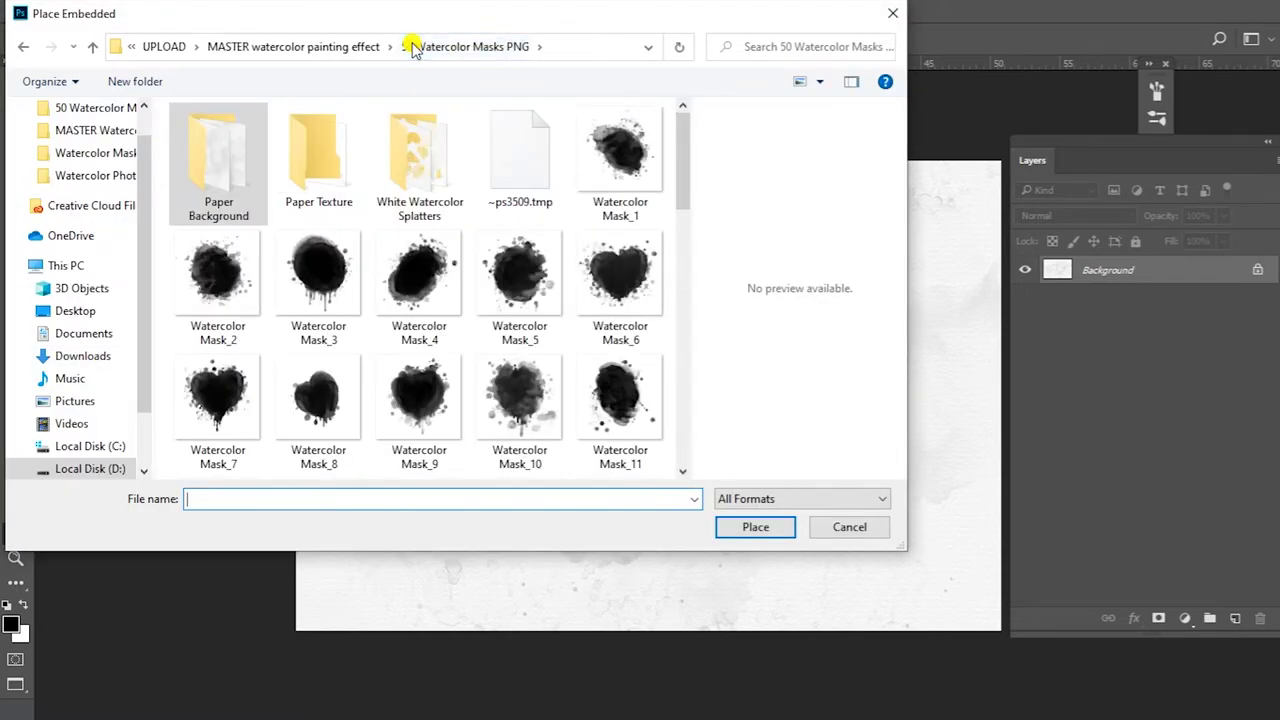
pyautogui.click(615, 150)
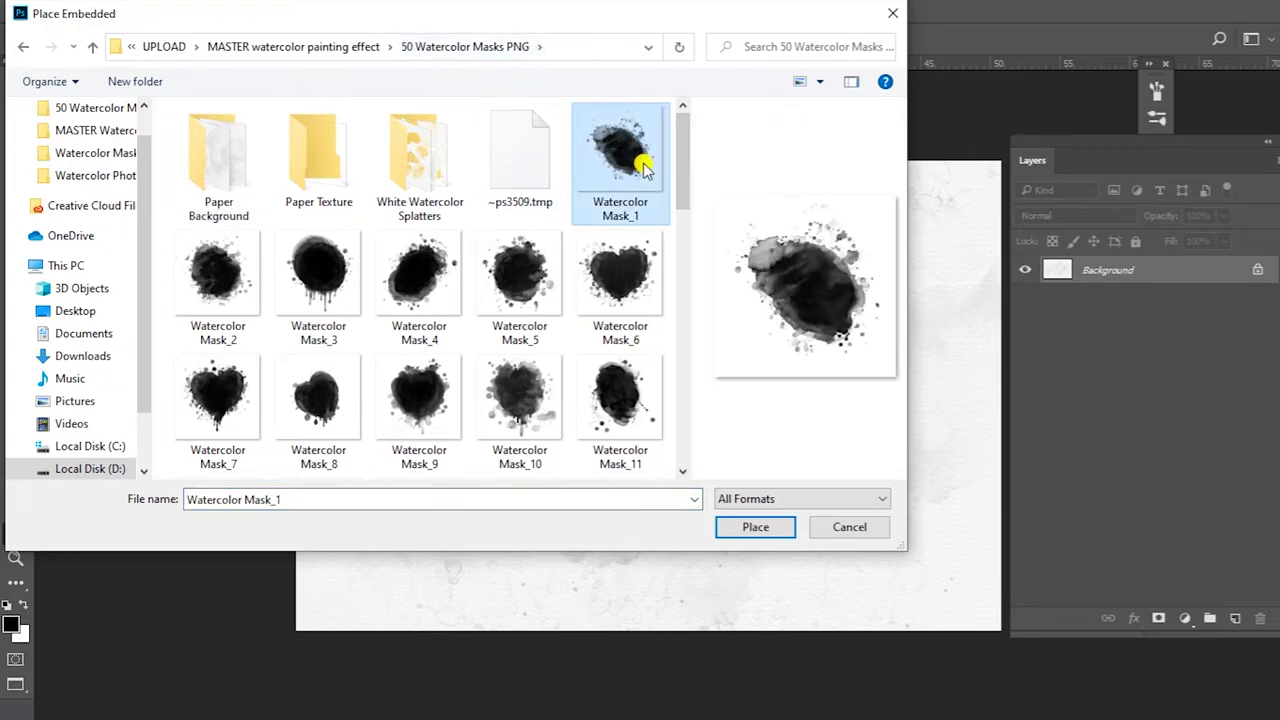
pyautogui.click(757, 530)
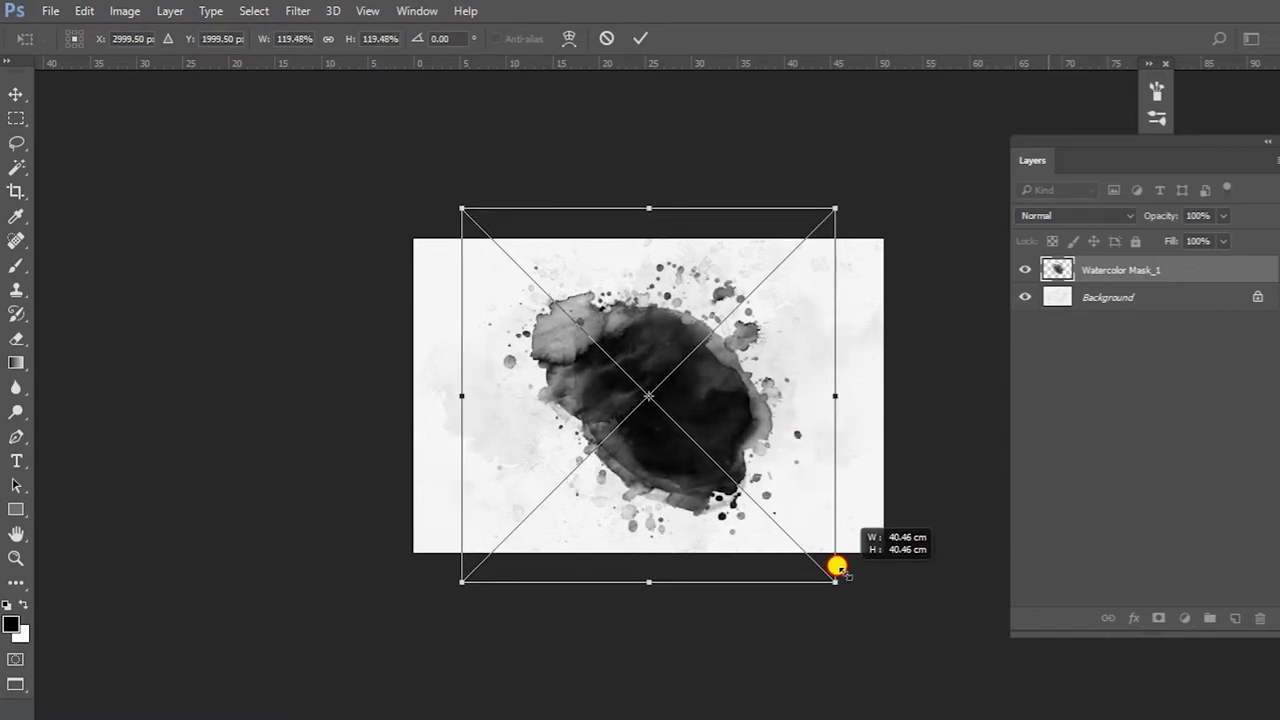
pyautogui.moveTo(805, 550); pyautogui.dragTo(836, 578)
pyautogui.press('Return')
pyautogui.hotkey('ctrl', '+')
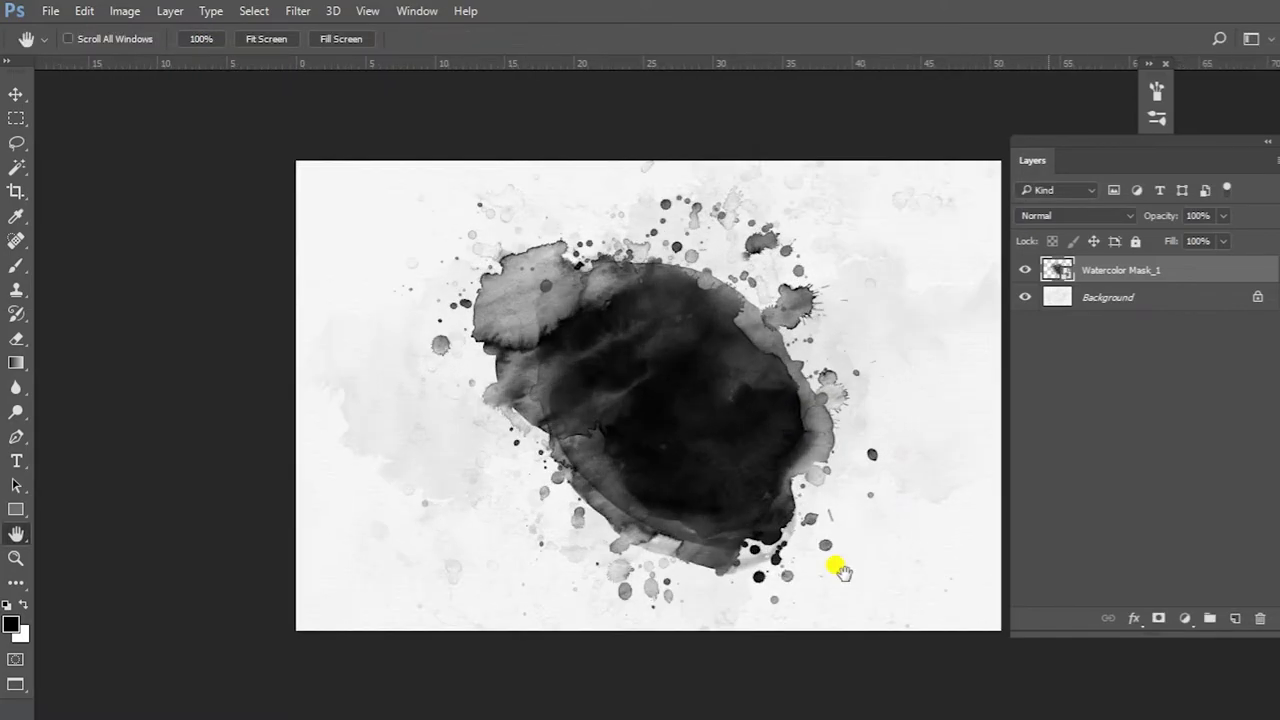
# Embed Image_source from the Tutorial folder, enlarge it to about 127% and shift it left
pyautogui.click(48, 12)
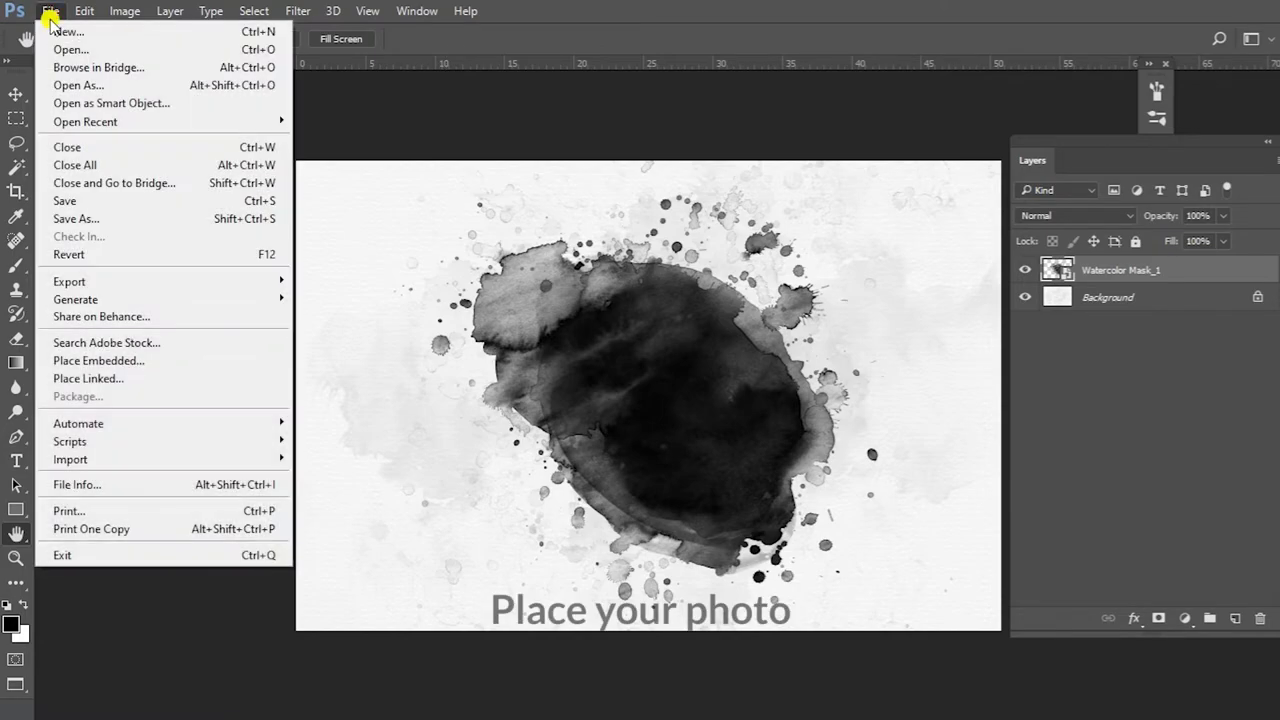
pyautogui.click(140, 360)
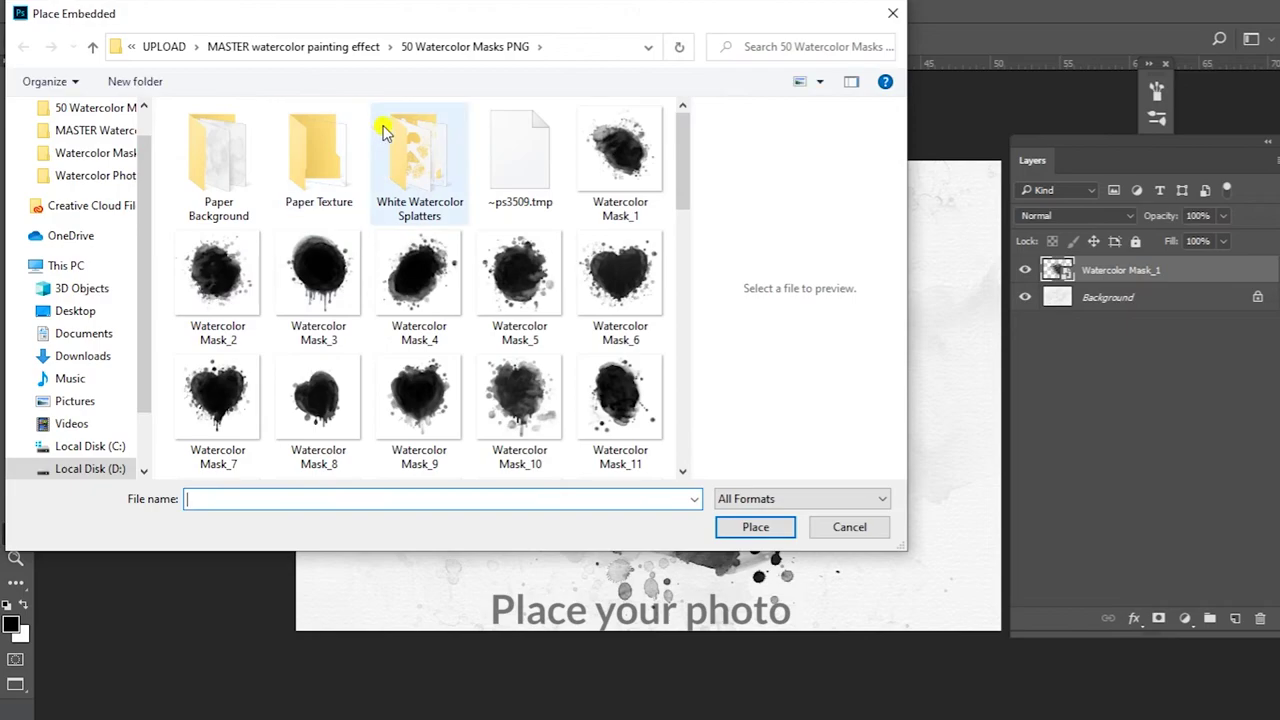
pyautogui.click(350, 47)
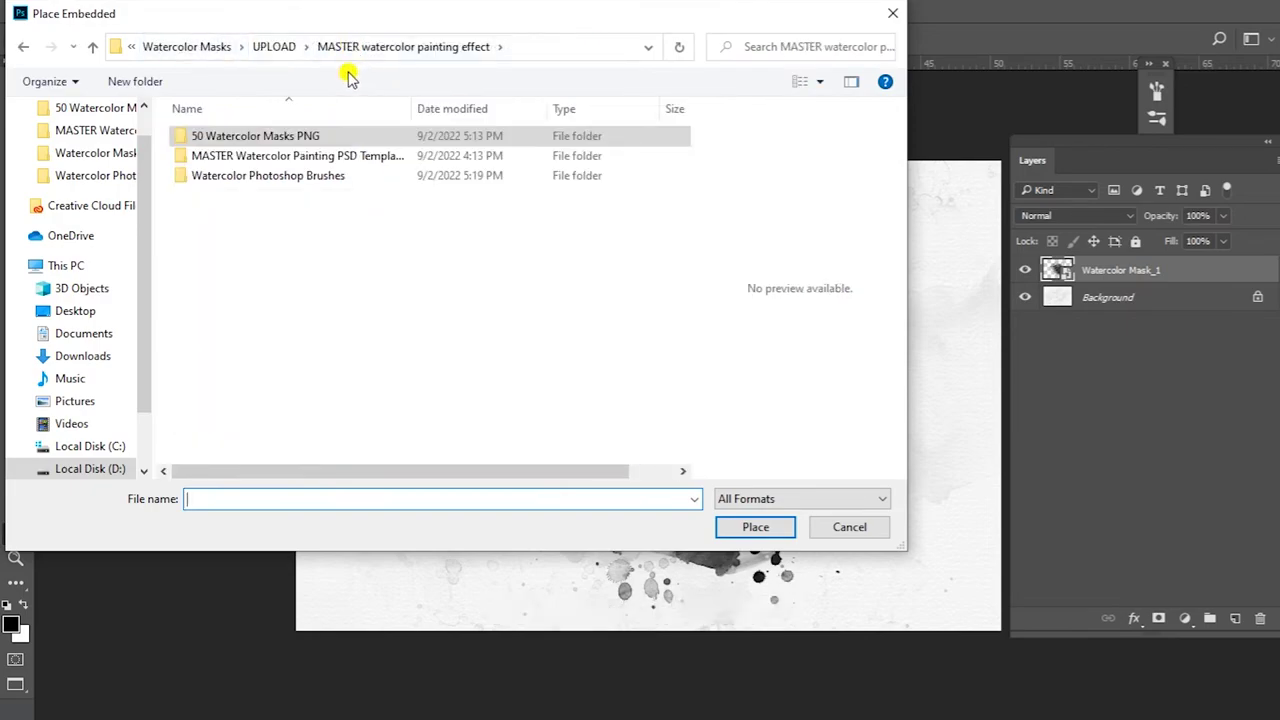
pyautogui.click(283, 47)
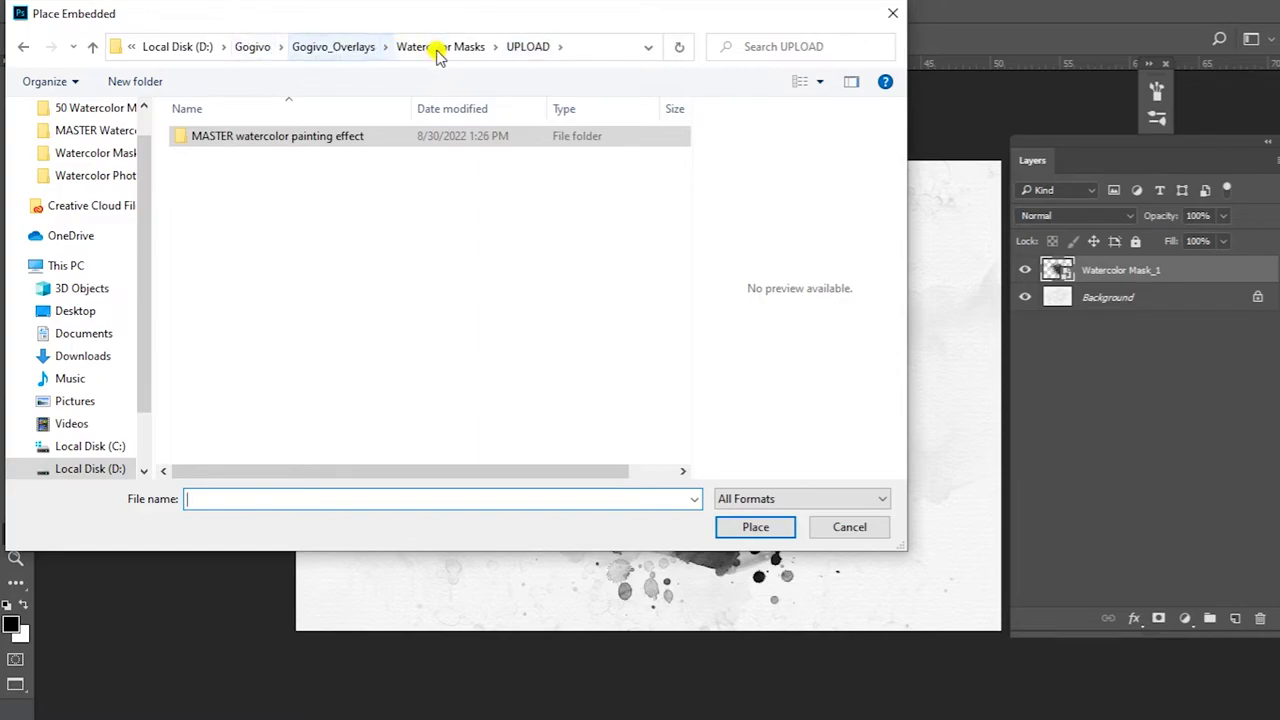
pyautogui.click(437, 47)
pyautogui.doubleClick(430, 165)
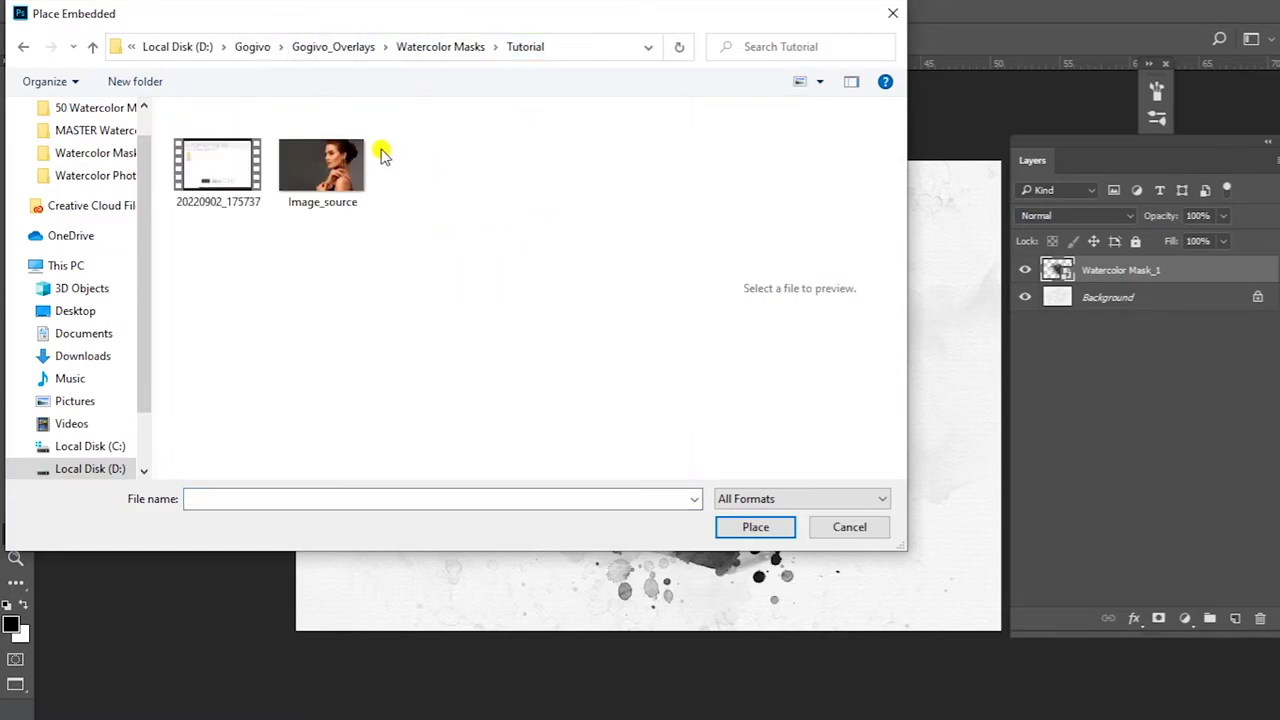
pyautogui.click(322, 165)
pyautogui.click(750, 527)
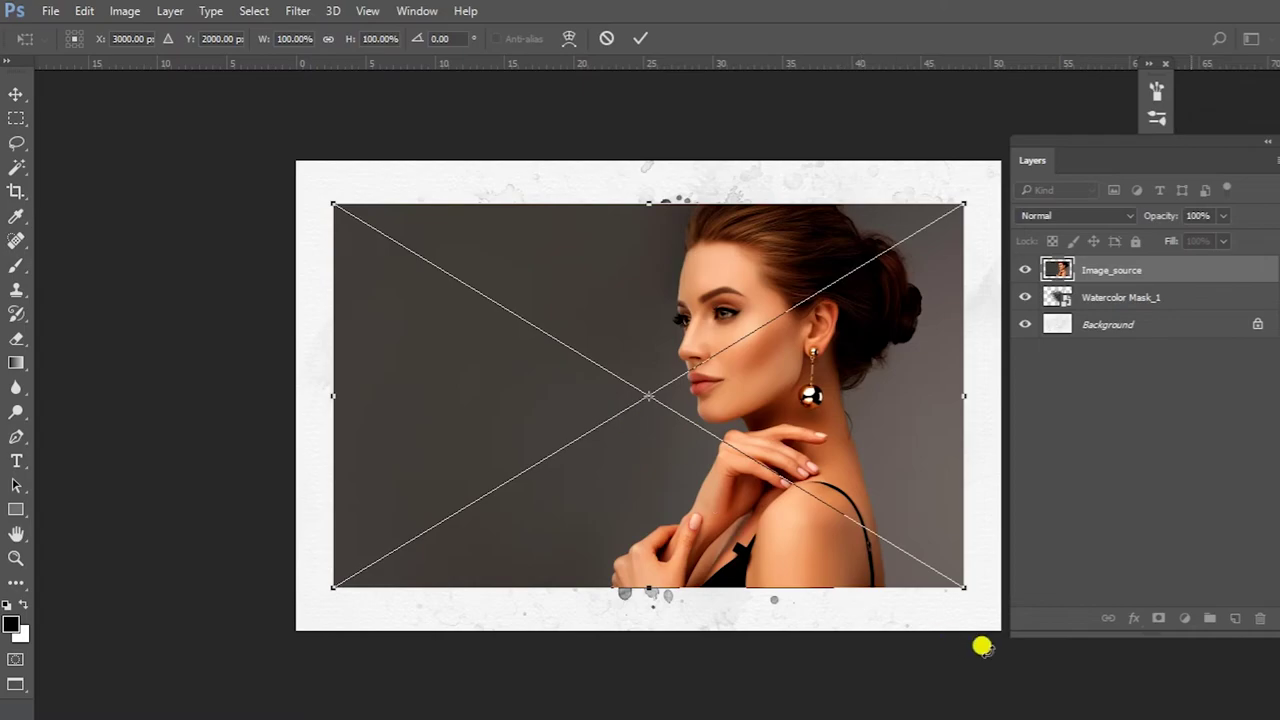
pyautogui.moveTo(957, 578); pyautogui.dragTo(1045, 650)
pyautogui.moveTo(902, 497); pyautogui.dragTo(832, 500)
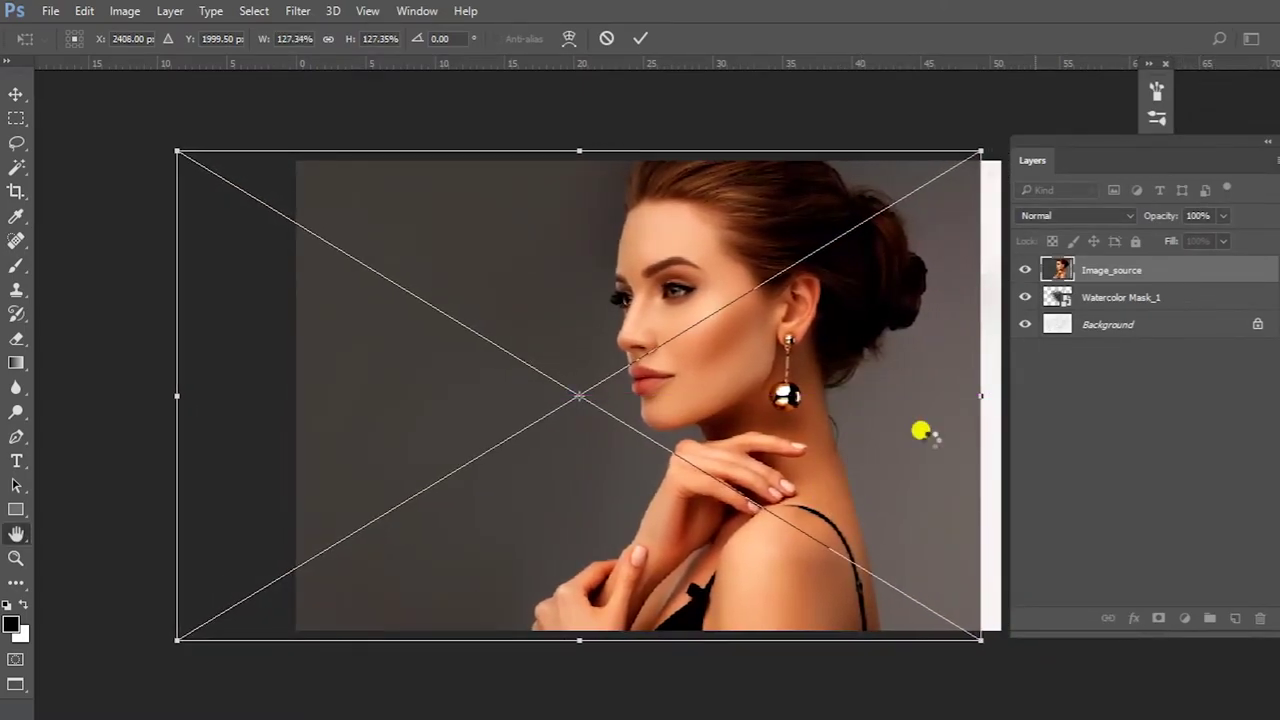
# Commit the photo's placement and clip it to the Watercolor Mask_1 layer
pyautogui.press('Return')
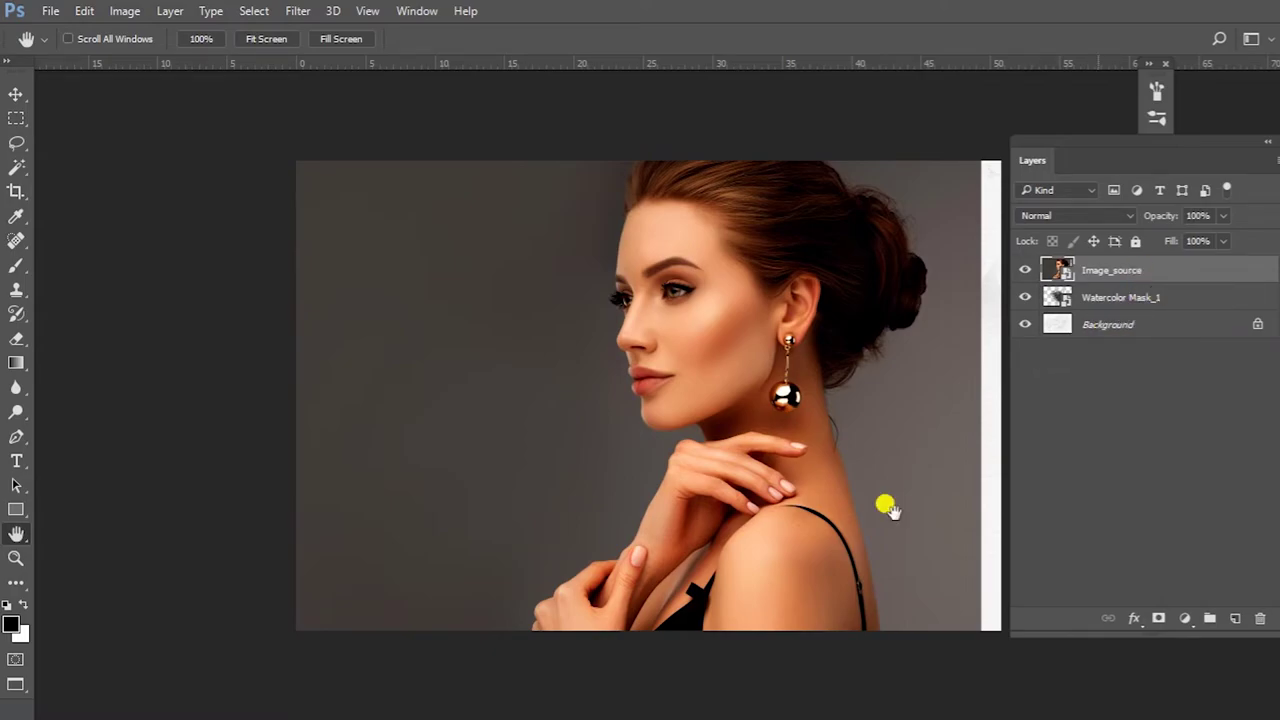
pyautogui.click(168, 12)
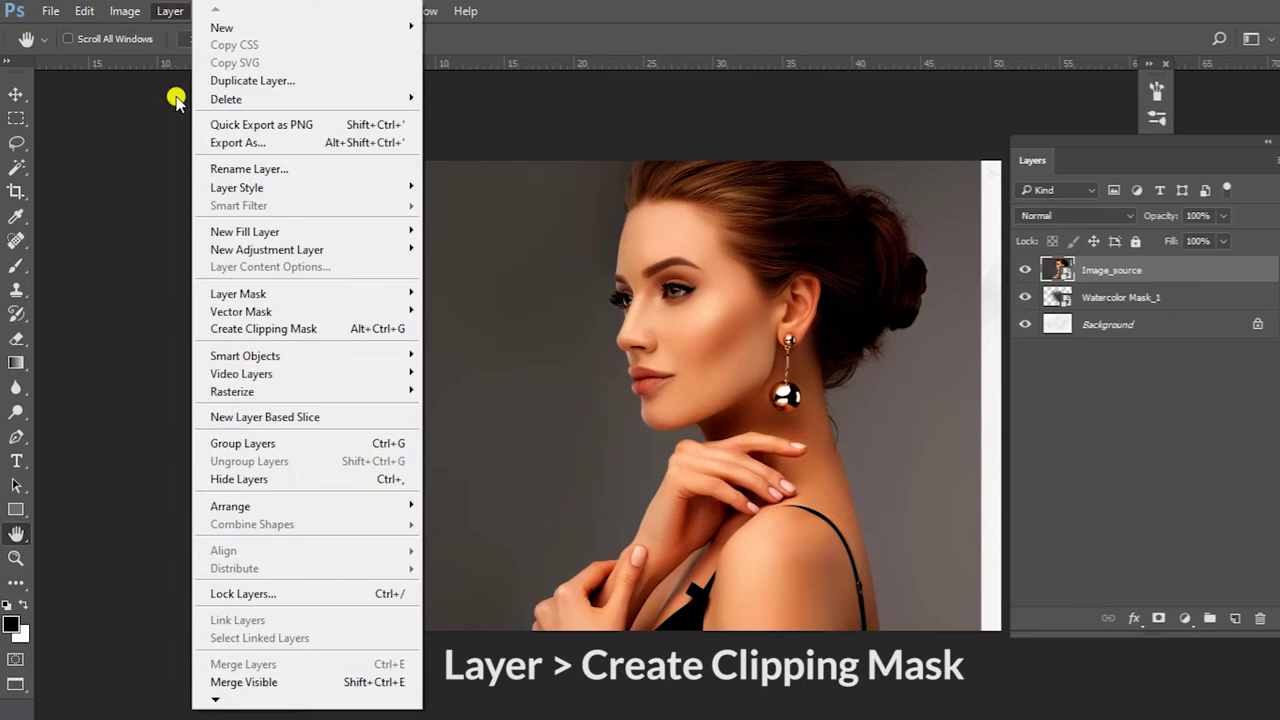
pyautogui.click(284, 332)
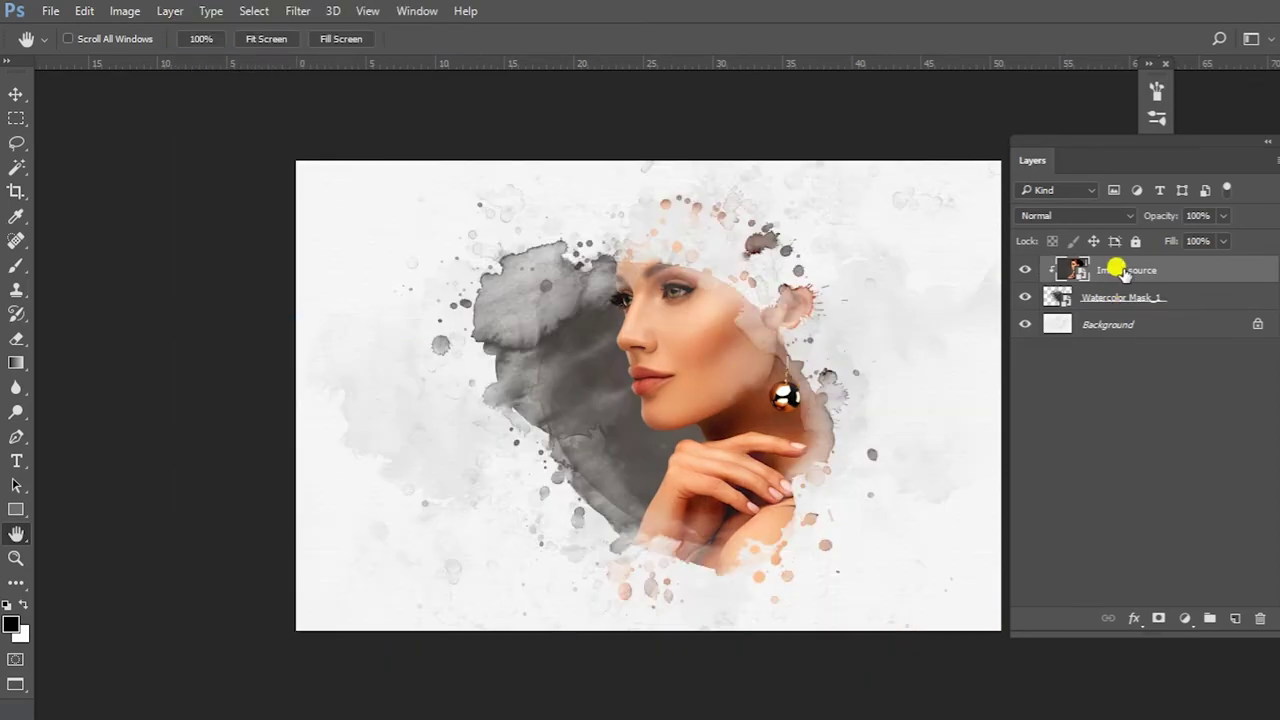
# Scale the portrait down to about 115% and position the face inside the mask
pyautogui.click(85, 11)
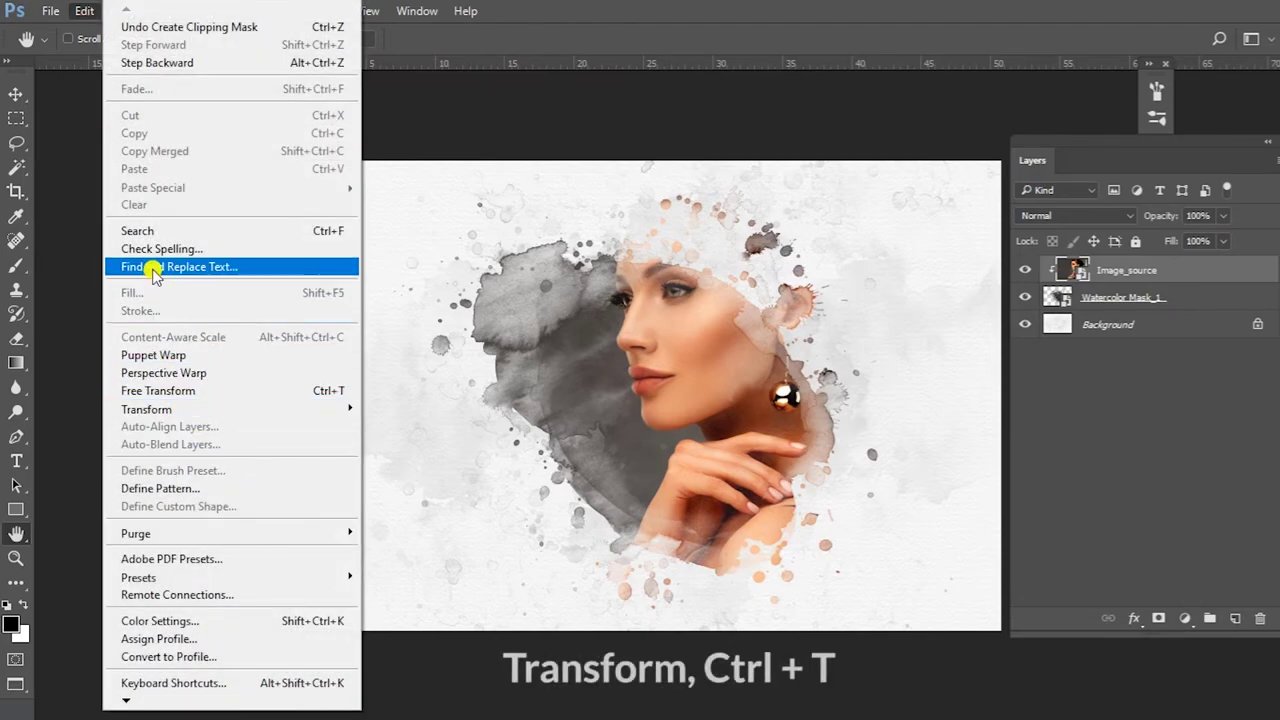
pyautogui.moveTo(146, 409)
pyautogui.click(386, 435)
pyautogui.moveTo(795, 400)
pyautogui.mouseDown()
pyautogui.moveTo(750, 400)
pyautogui.moveTo(743, 366)
pyautogui.moveTo(738, 390)
pyautogui.mouseUp()
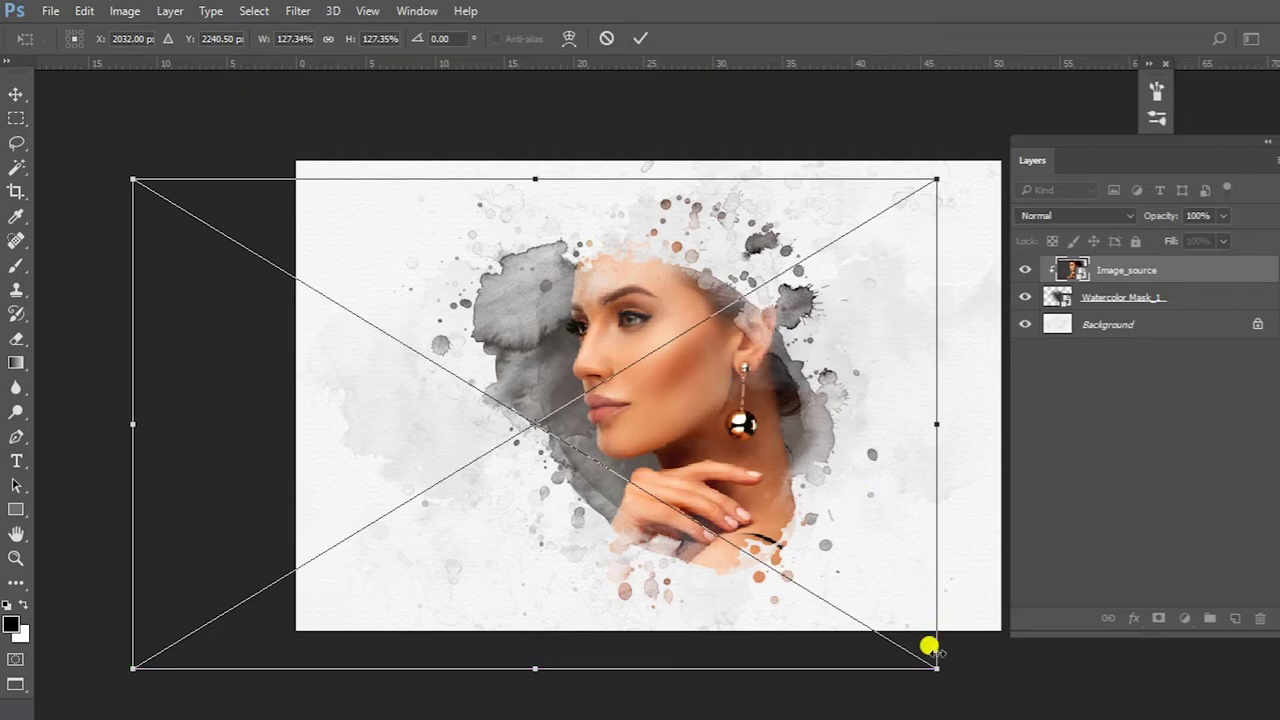
pyautogui.moveTo(931, 661); pyautogui.dragTo(871, 609)
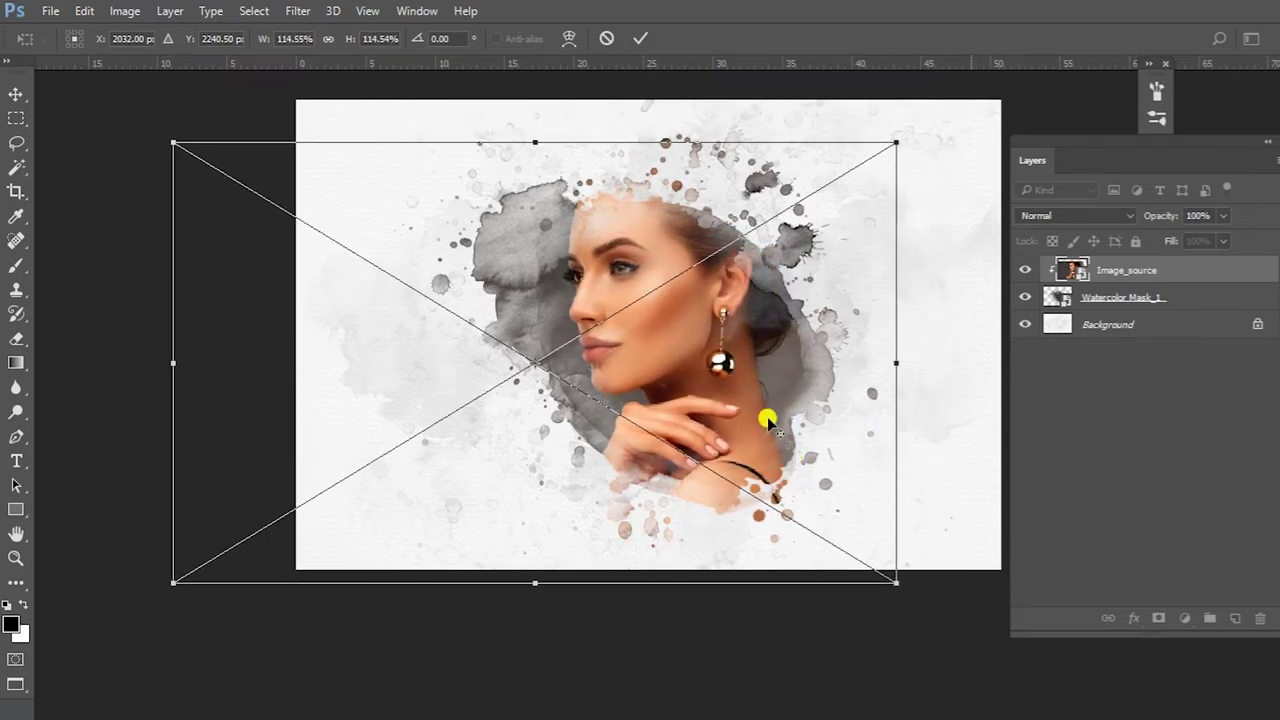
pyautogui.moveTo(771, 417); pyautogui.dragTo(762, 404)
pyautogui.press('space')
pyautogui.press('Return')
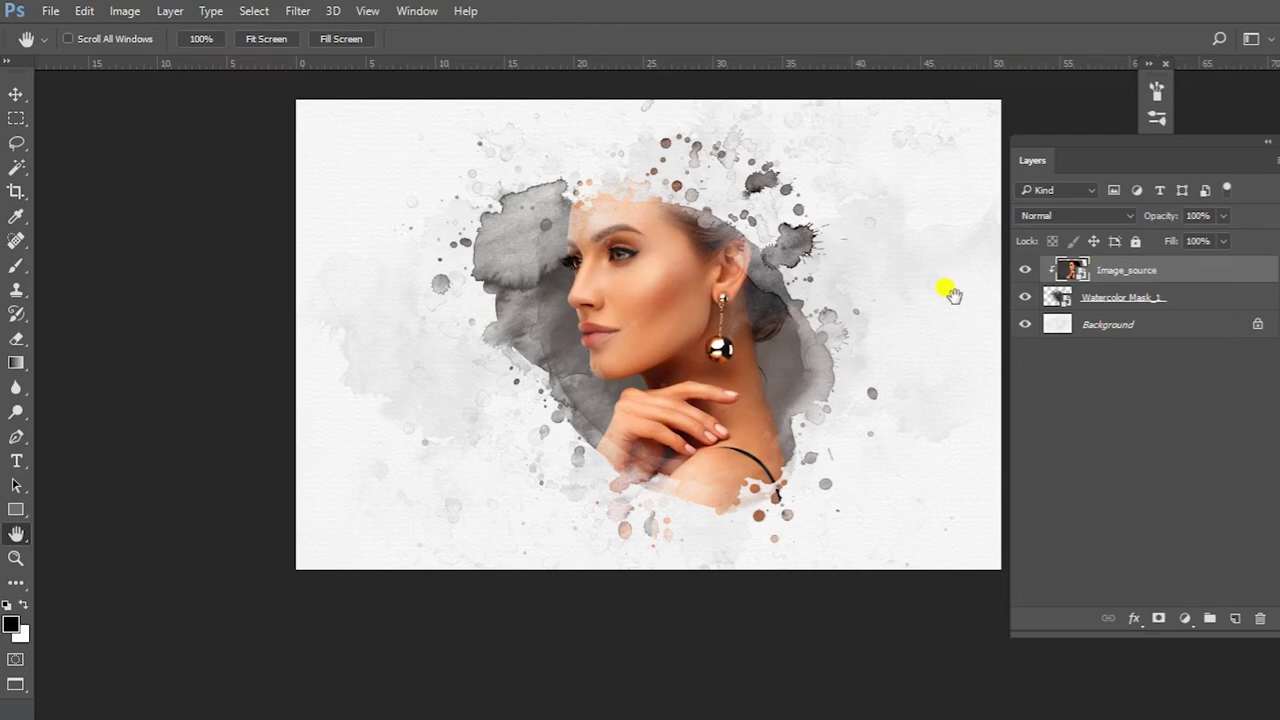
# Embed the Paper Texture image from the 50 Watercolor Masks PNG Paper Texture folder
pyautogui.click(50, 11)
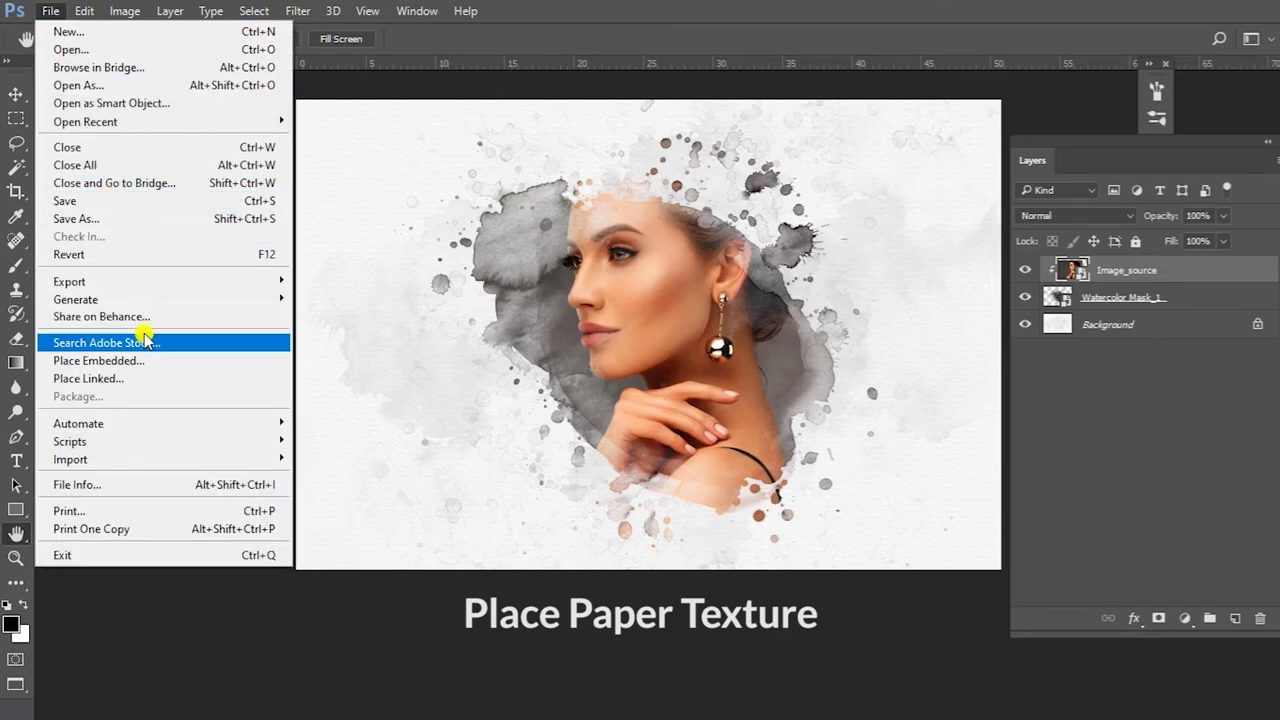
pyautogui.click(145, 358)
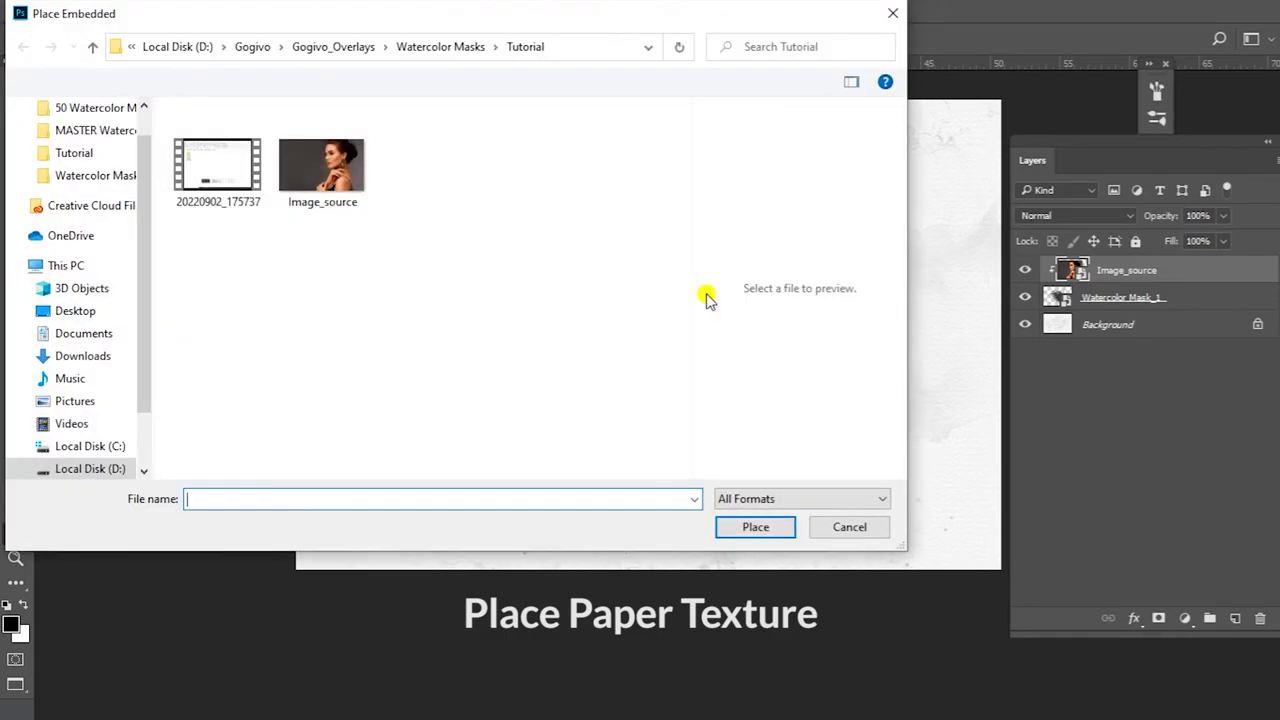
pyautogui.click(450, 47)
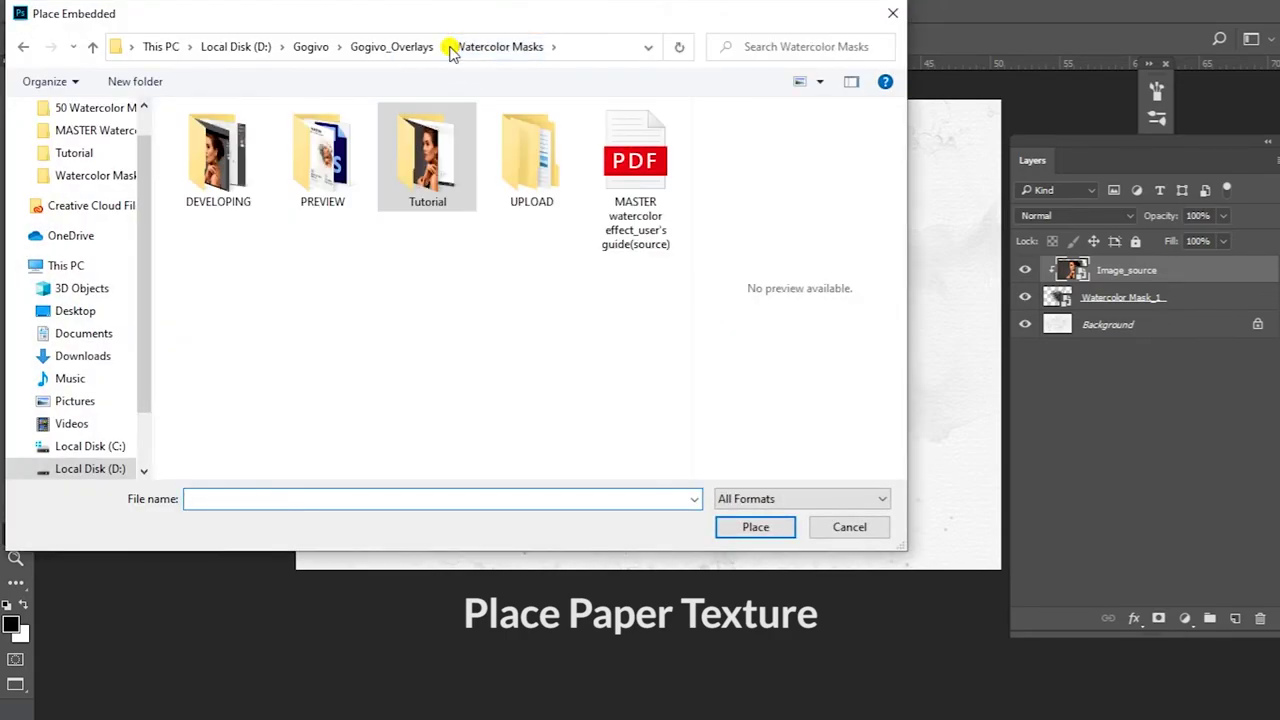
pyautogui.doubleClick(546, 207)
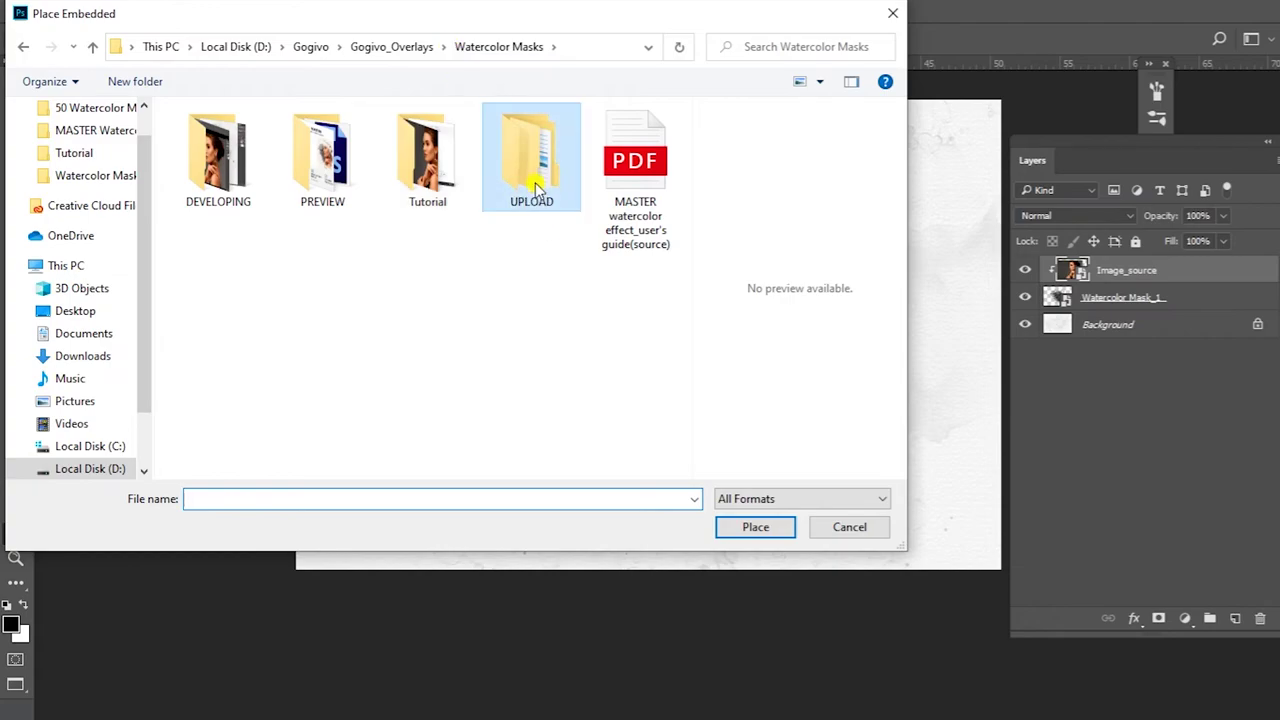
pyautogui.click(260, 138)
pyautogui.doubleClick(260, 138)
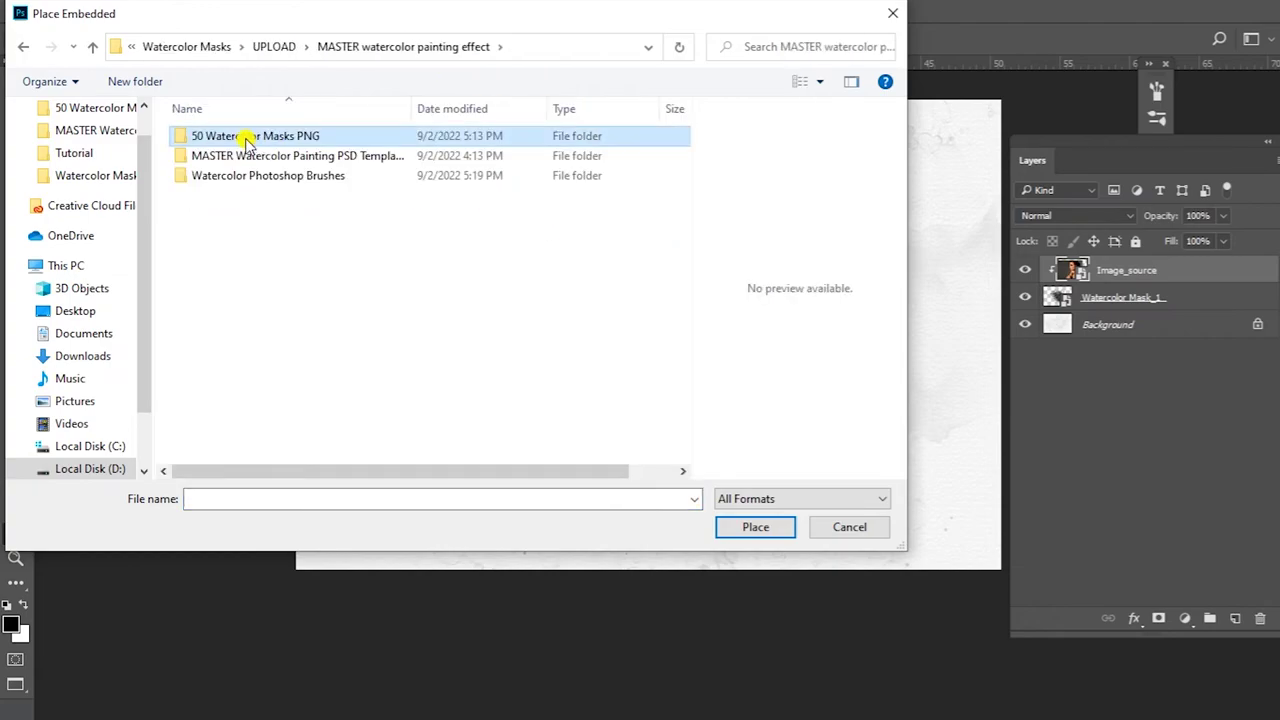
pyautogui.doubleClick(232, 135)
pyautogui.doubleClick(315, 155)
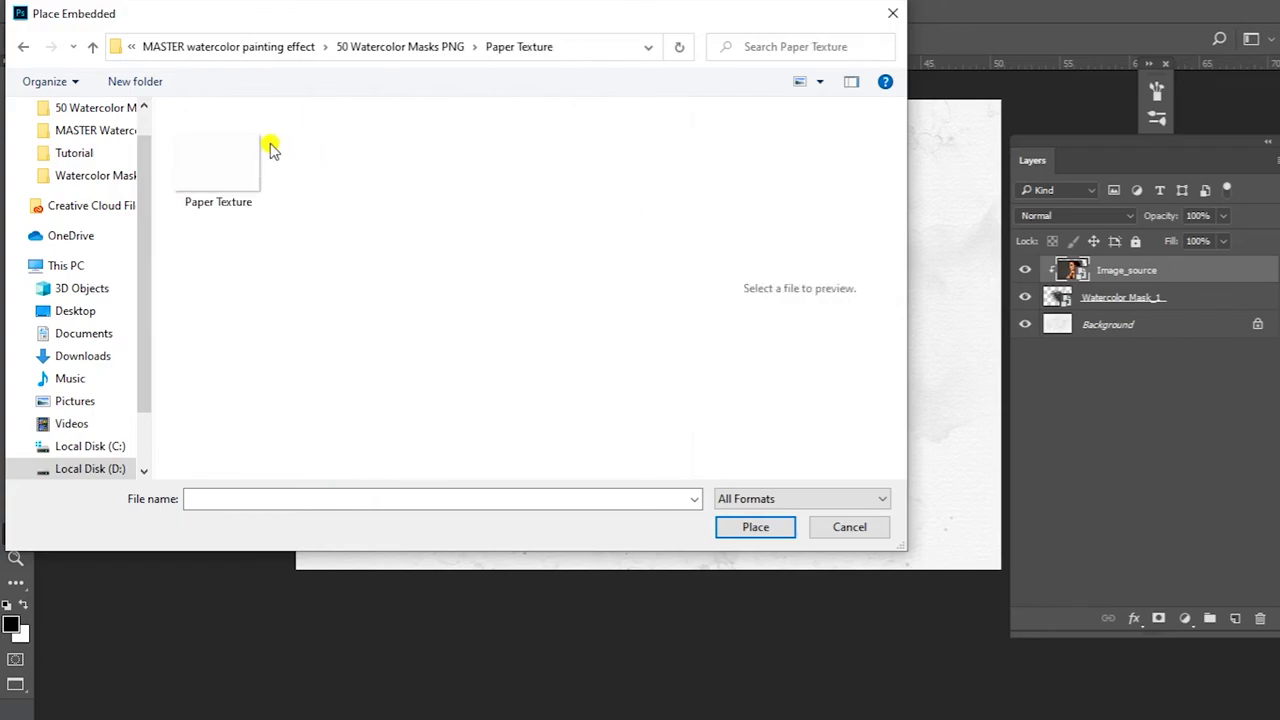
pyautogui.click(232, 153)
pyautogui.click(757, 528)
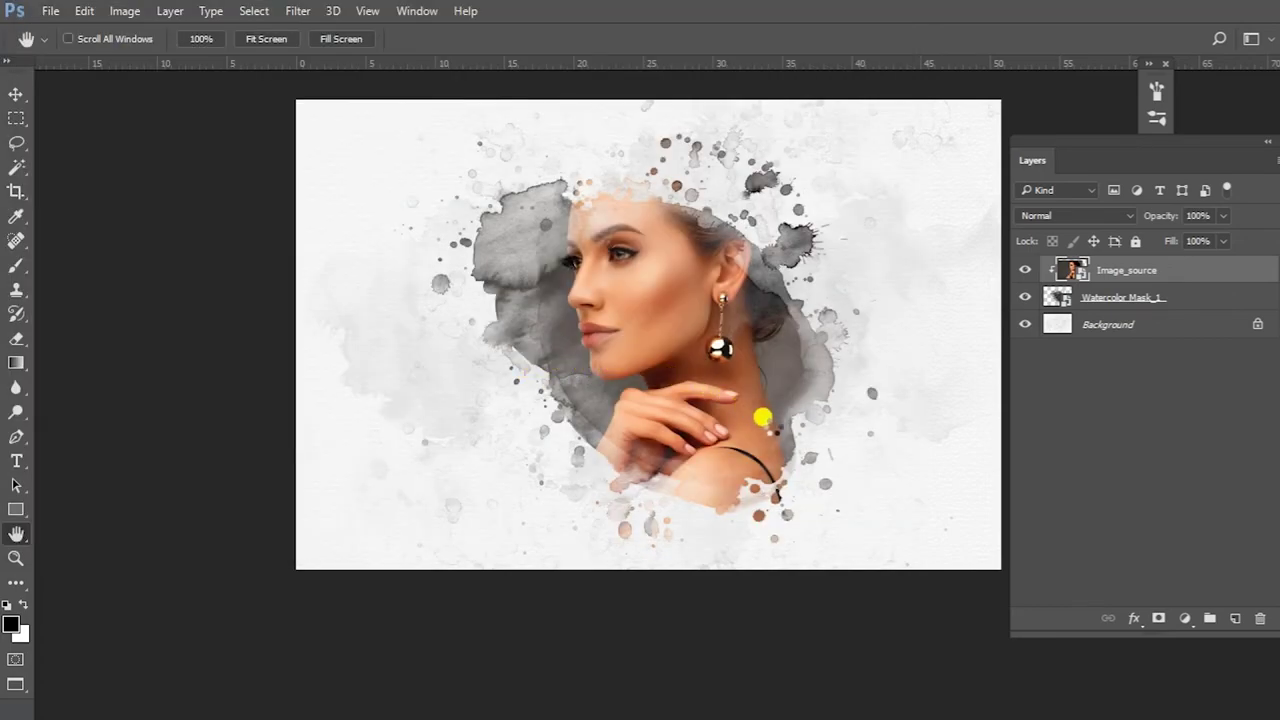
# Enlarge the paper texture to about 152% so it covers the whole canvas
pyautogui.moveTo(881, 489); pyautogui.dragTo(984, 571)
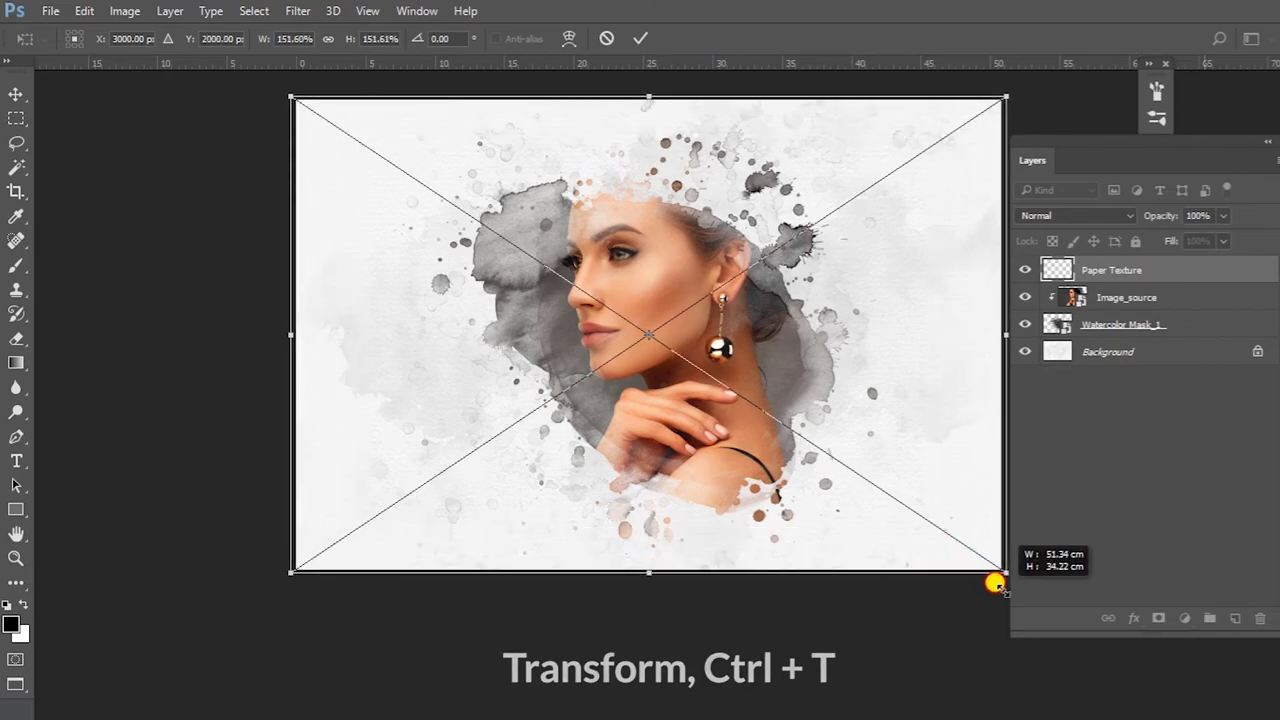
pyautogui.moveTo(984, 571); pyautogui.dragTo(999, 596)
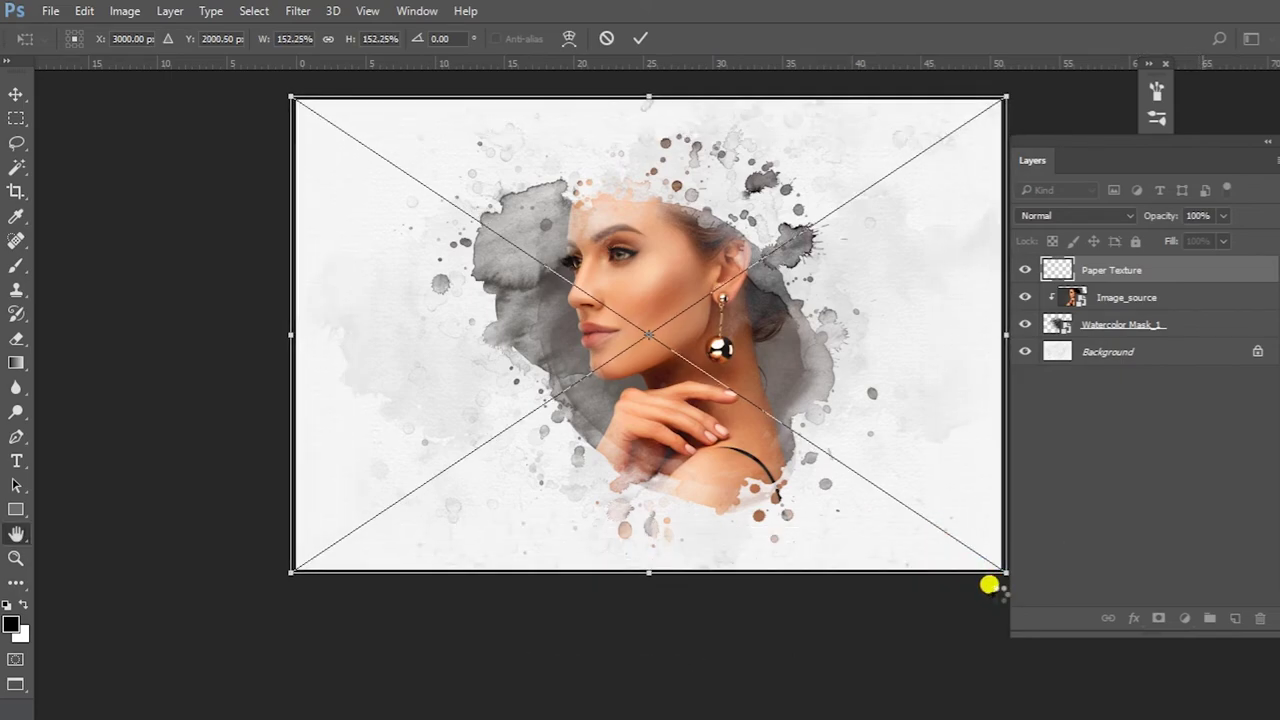
pyautogui.press('Return')
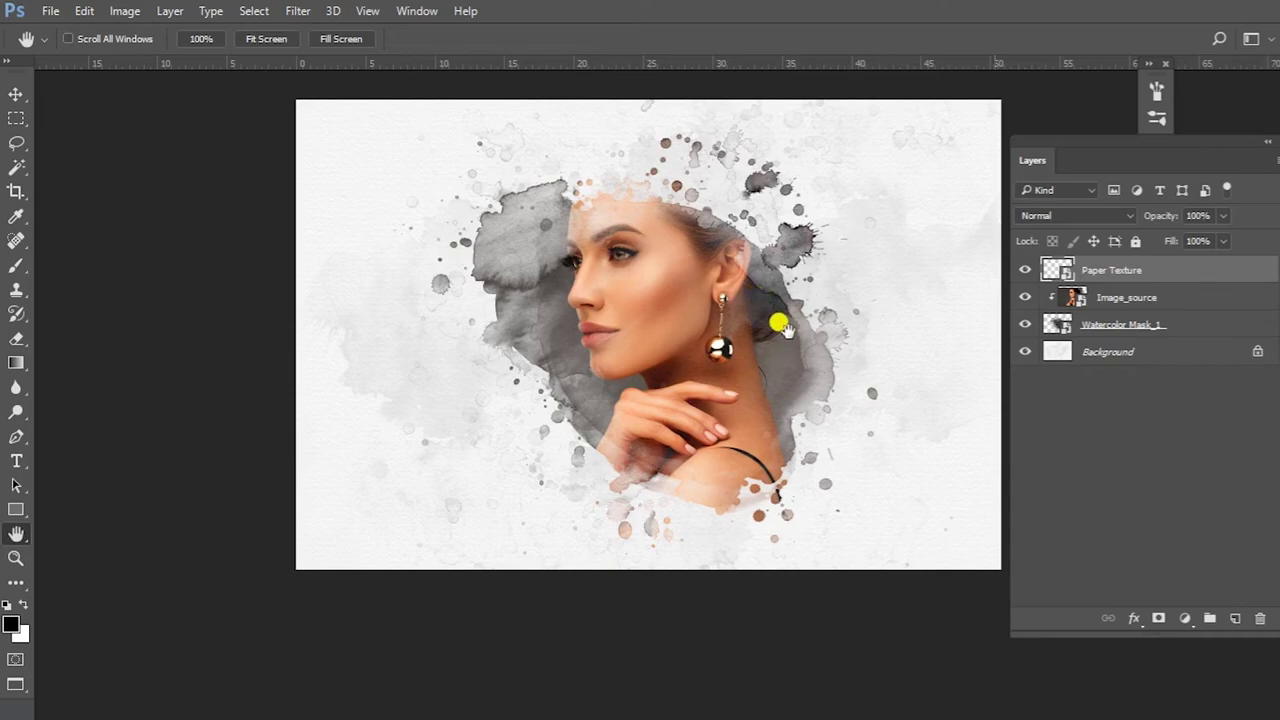
# Embed White watercolor splatters_1 and enlarge it slightly to about 107%
pyautogui.click(48, 10)
pyautogui.click(110, 362)
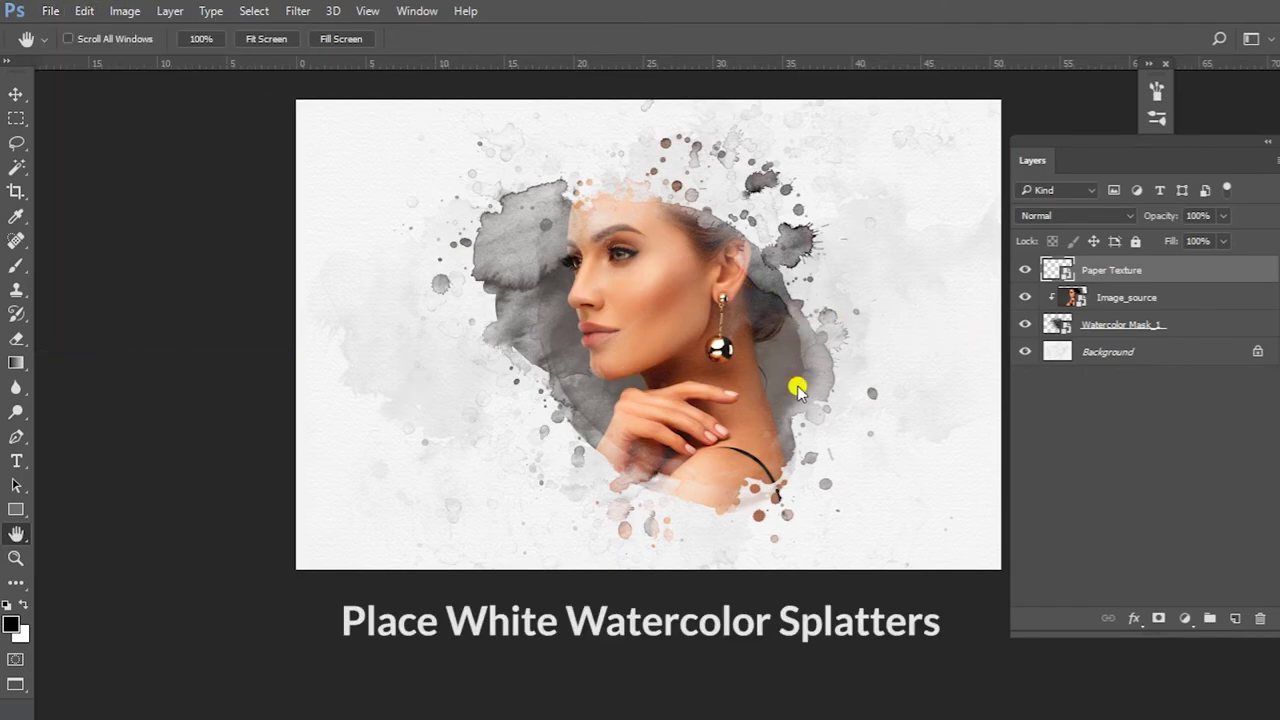
pyautogui.click(413, 46)
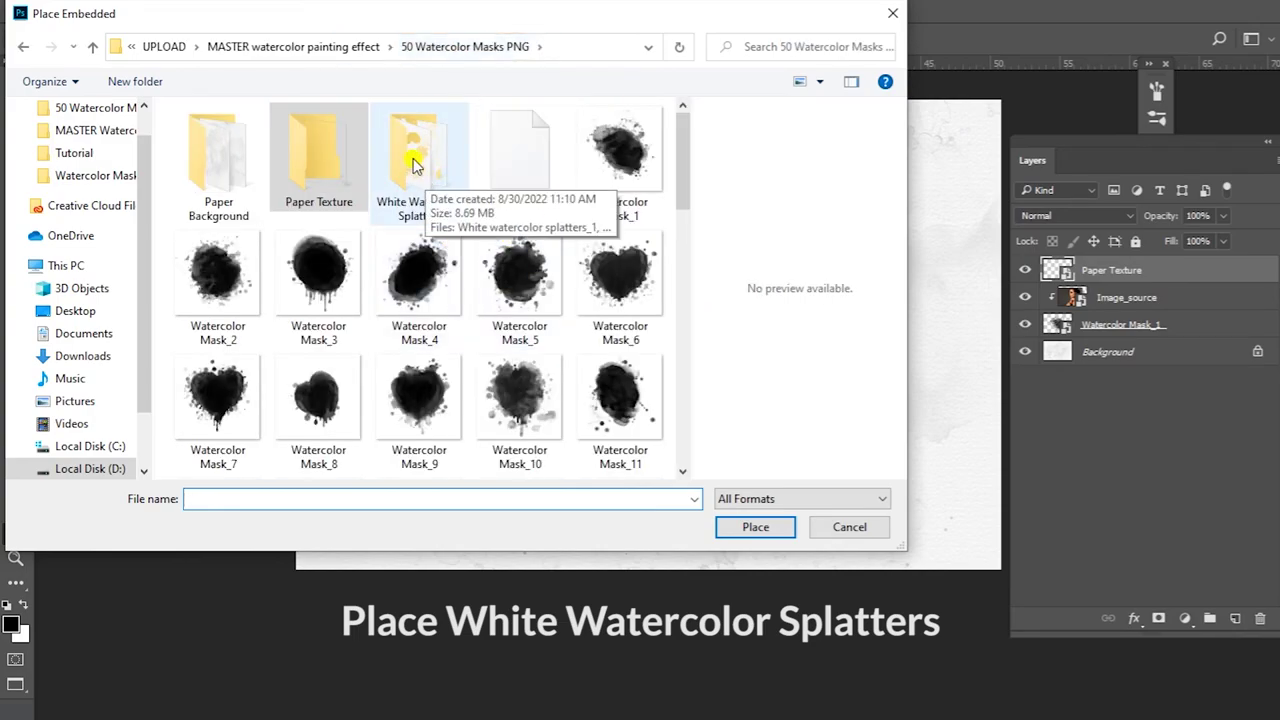
pyautogui.doubleClick(418, 168)
pyautogui.click(240, 163)
pyautogui.click(775, 528)
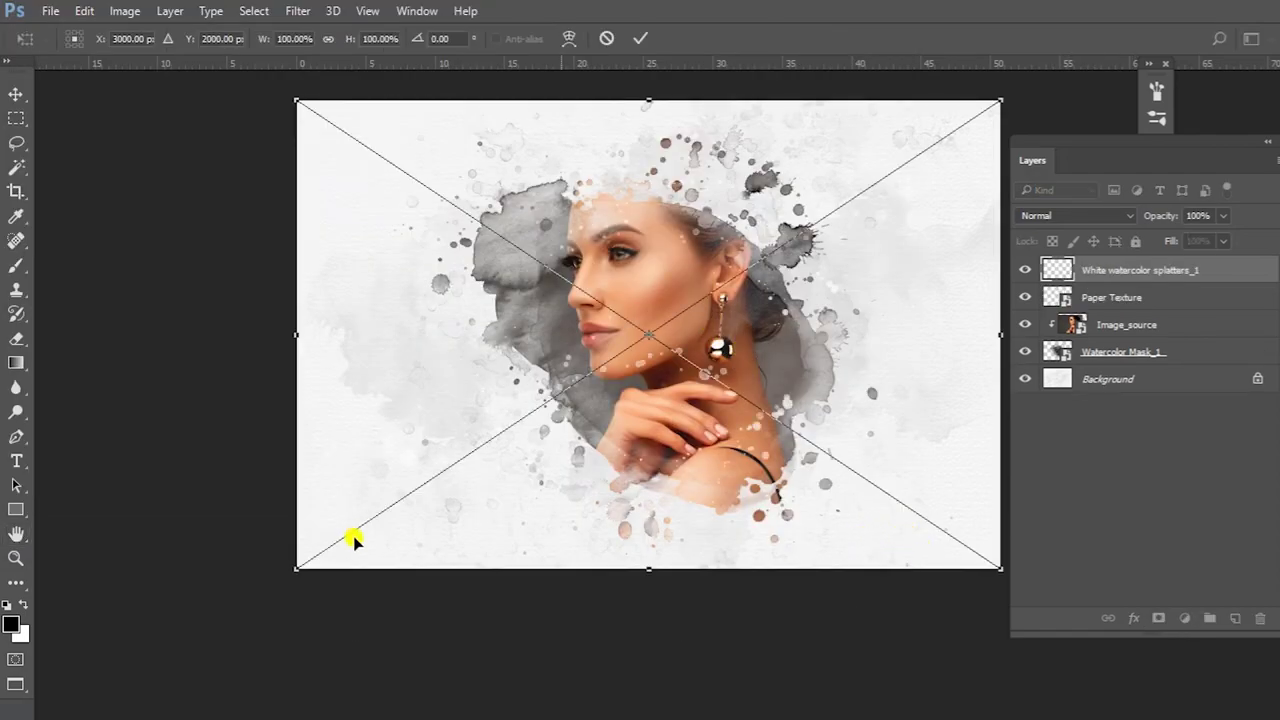
pyautogui.moveTo(287, 563); pyautogui.dragTo(257, 571)
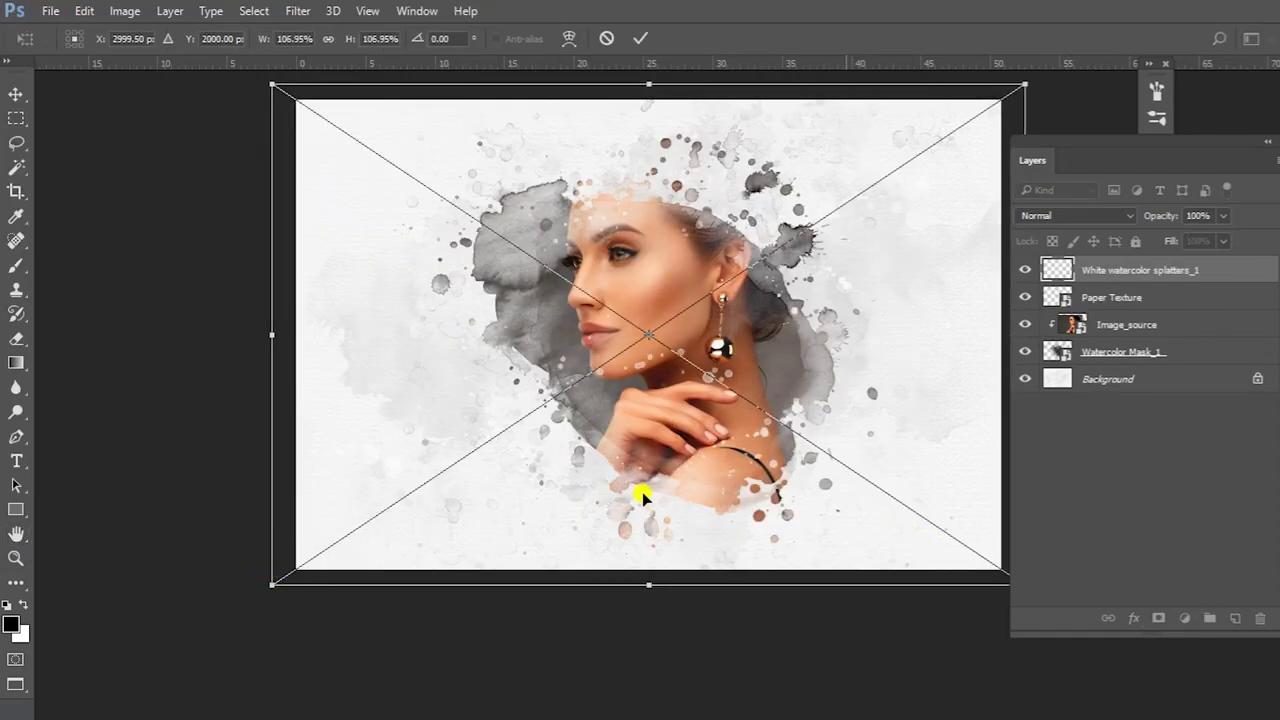
# Reposition the splatters and rotate them about 25 degrees, then commit the transform
pyautogui.moveTo(643, 491); pyautogui.dragTo(611, 494)
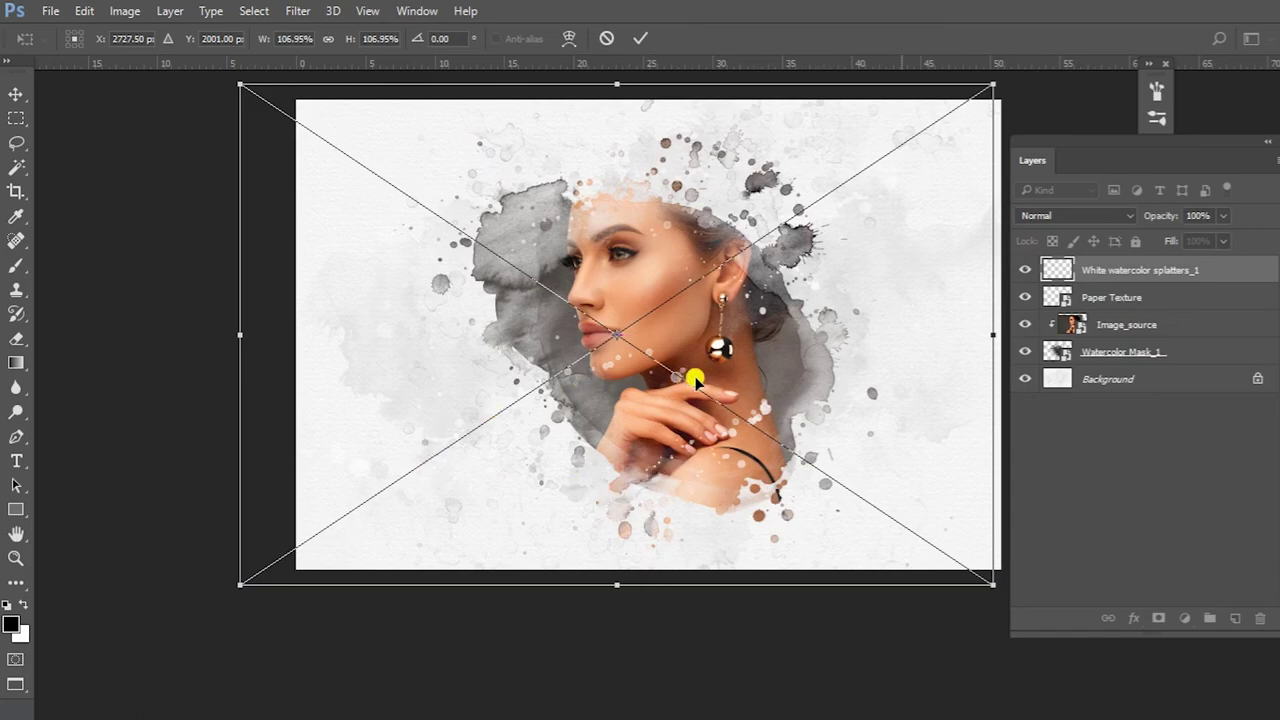
pyautogui.moveTo(854, 380); pyautogui.dragTo(797, 509)
pyautogui.moveTo(823, 86); pyautogui.dragTo(916, 133)
pyautogui.moveTo(640, 388)
pyautogui.mouseDown()
pyautogui.moveTo(600, 406)
pyautogui.moveTo(714, 349)
pyautogui.mouseUp()
pyautogui.moveTo(840, 150); pyautogui.dragTo(860, 163)
pyautogui.moveTo(700, 354)
pyautogui.mouseDown()
pyautogui.moveTo(702, 397)
pyautogui.moveTo(720, 366)
pyautogui.mouseUp()
pyautogui.moveTo(731, 175); pyautogui.dragTo(751, 191)
pyautogui.moveTo(607, 384); pyautogui.dragTo(579, 380)
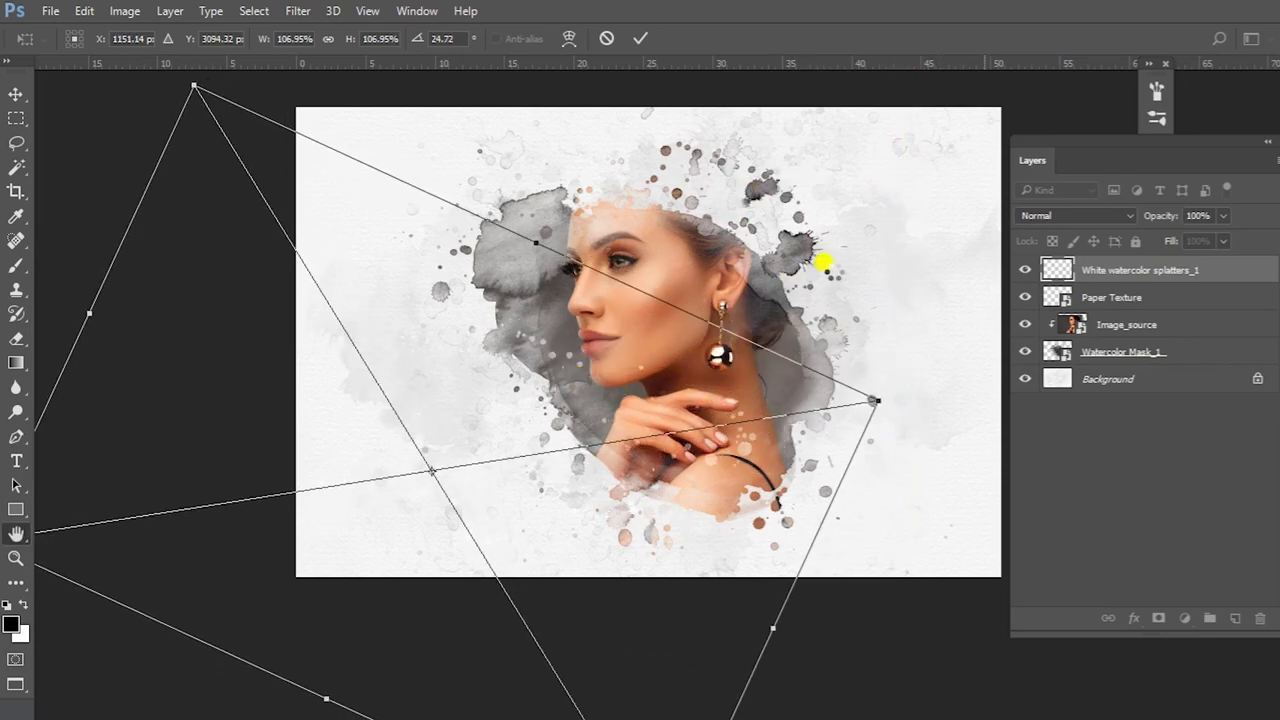
pyautogui.press('Return')
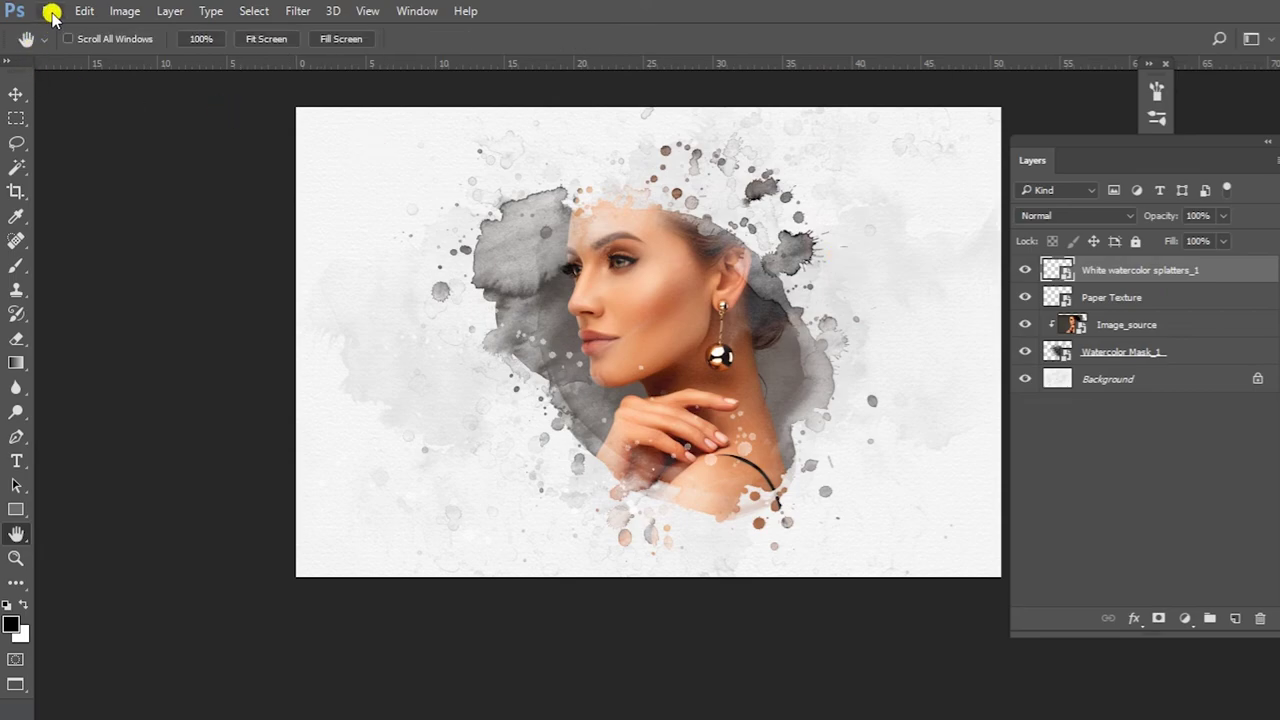
# Embed White watercolor splatters_2, move it upward, rotate about 24 degrees and commit
pyautogui.click(50, 12)
pyautogui.click(97, 360)
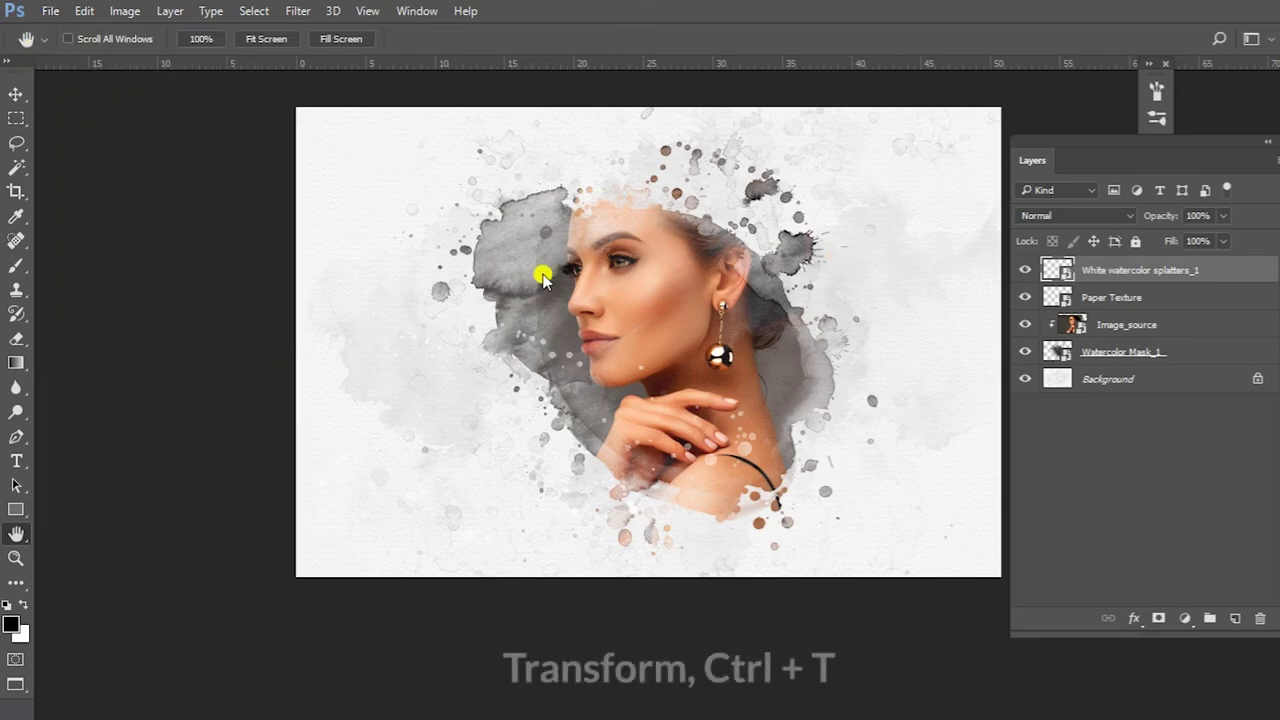
pyautogui.click(321, 175)
pyautogui.click(748, 525)
pyautogui.moveTo(629, 466); pyautogui.dragTo(606, 263)
pyautogui.moveTo(722, 284); pyautogui.dragTo(714, 243)
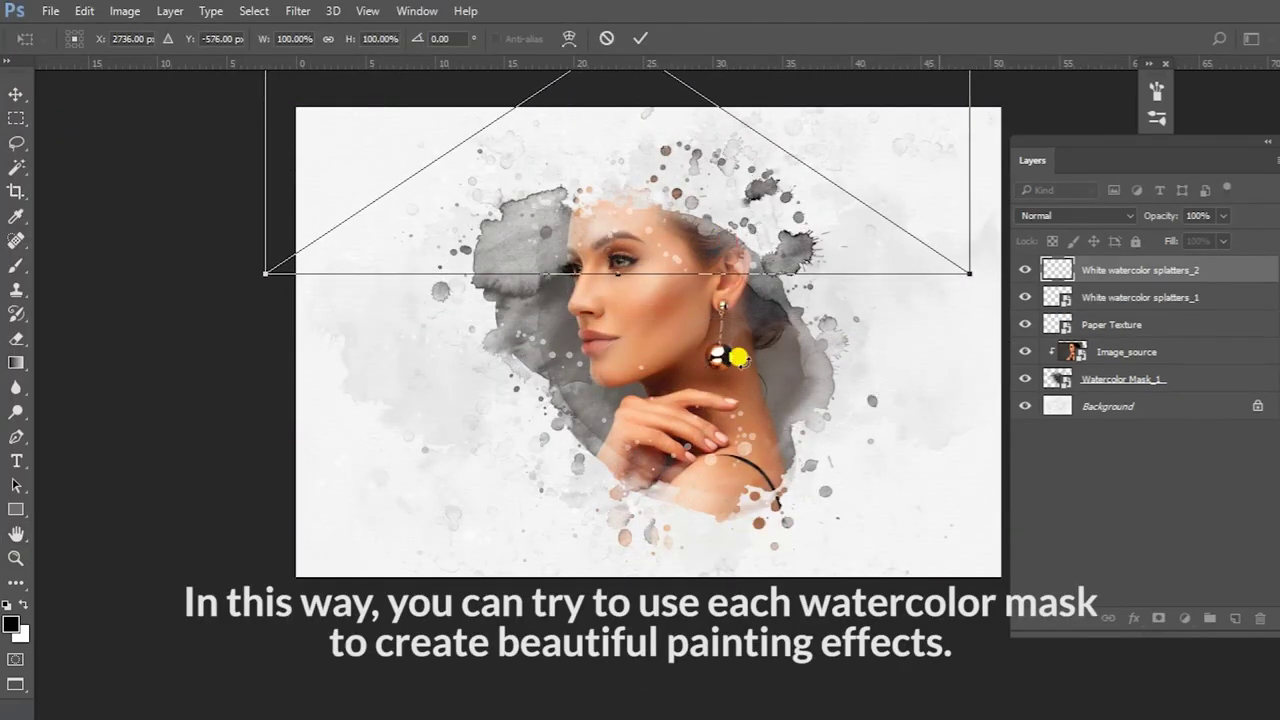
pyautogui.moveTo(749, 457)
pyautogui.mouseDown()
pyautogui.moveTo(609, 271)
pyautogui.moveTo(760, 261)
pyautogui.moveTo(800, 241)
pyautogui.moveTo(810, 258)
pyautogui.mouseUp()
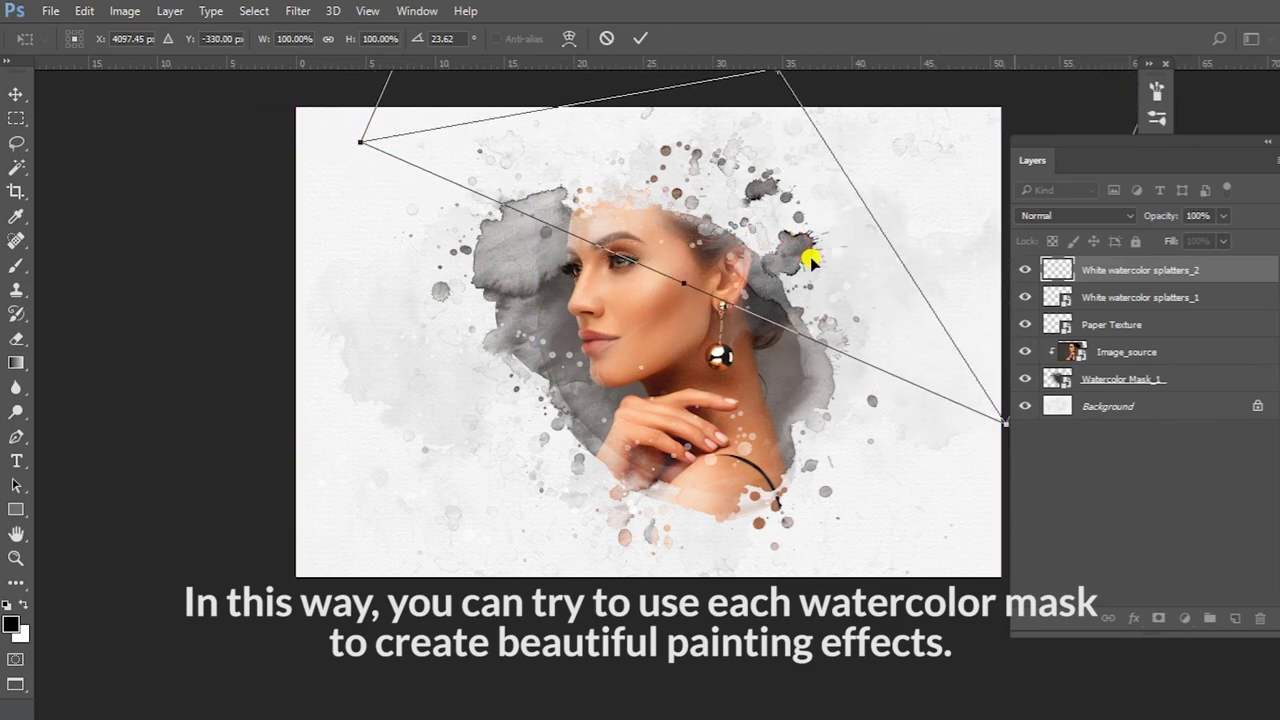
pyautogui.press('Return')
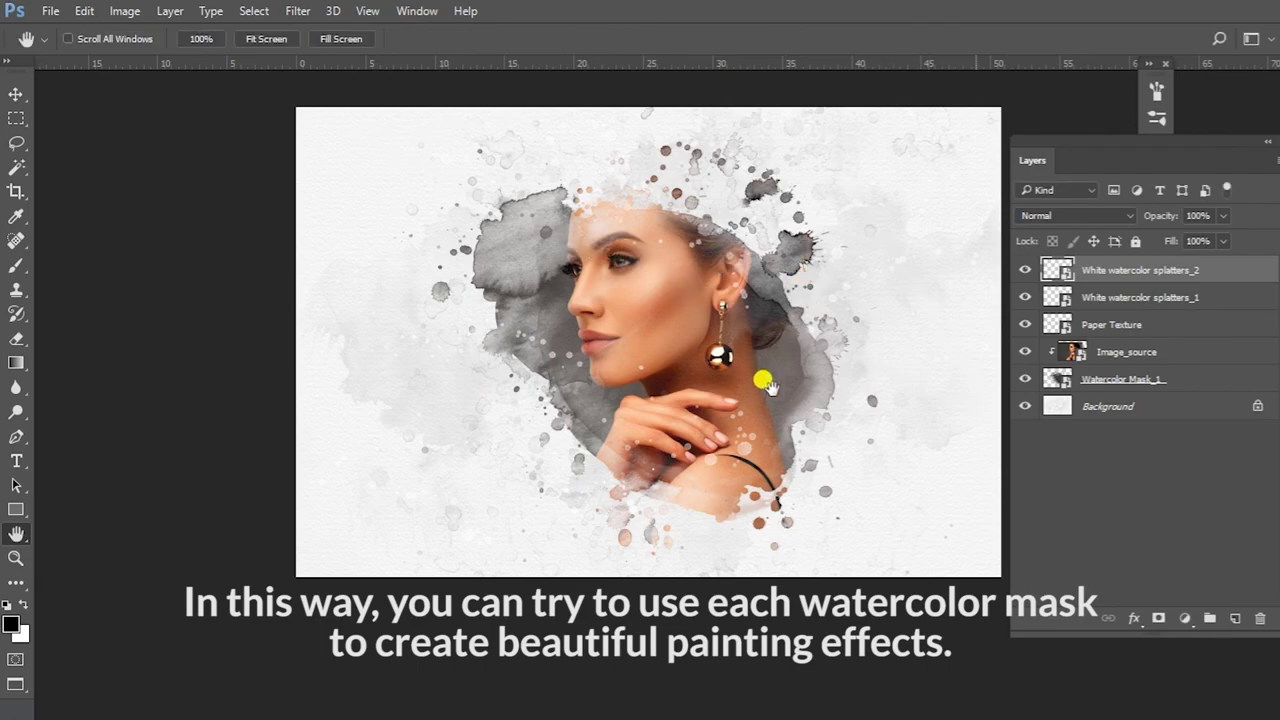
# Zoom in on the finished portrait and switch to full-screen view with F
pyautogui.keyDown('ctrl'); pyautogui.click(772, 389); pyautogui.keyUp('ctrl')
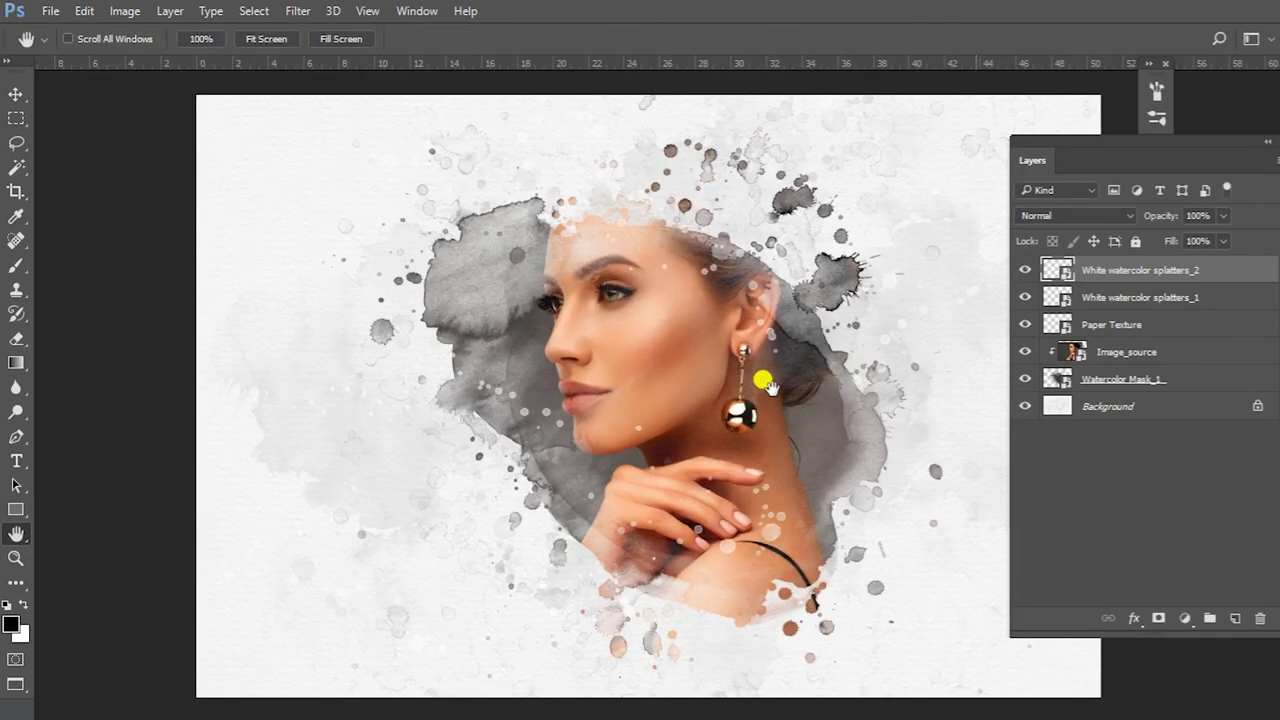
pyautogui.press('f')
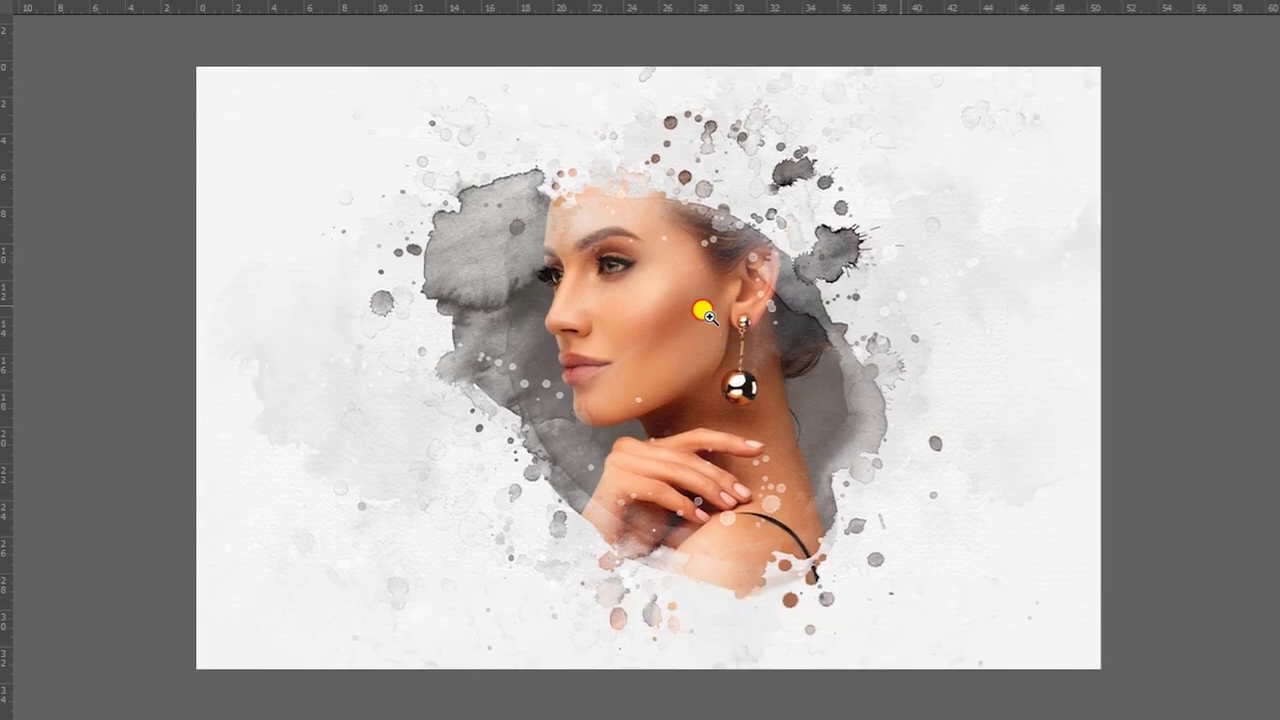